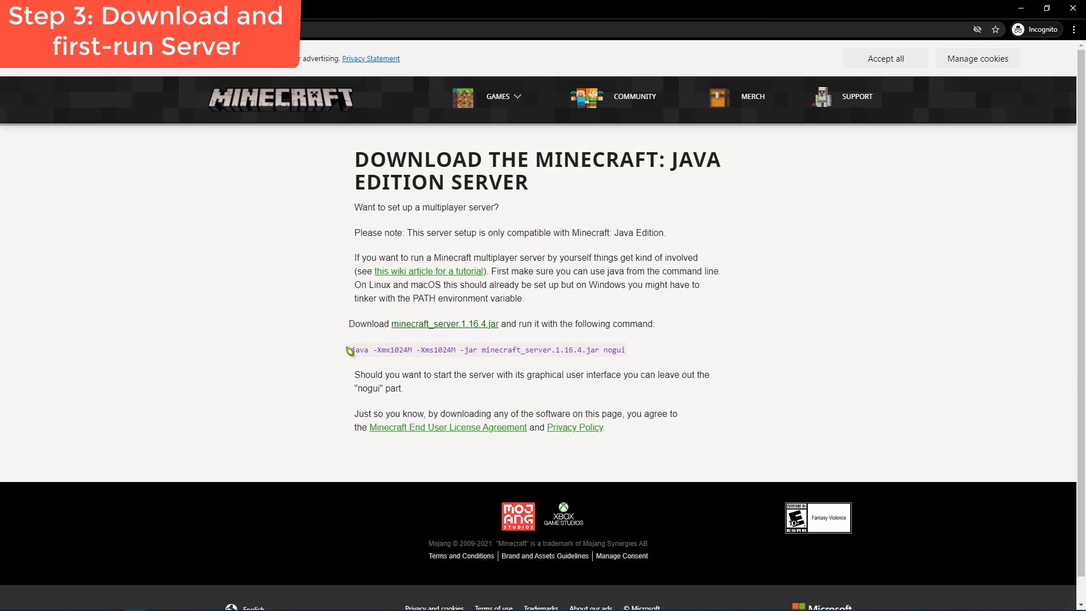
- Download minecraft_server.1.16.4.jar from the Minecraft Java Edition server page and keep the resulting server.jar file
drag(348, 350, 633, 358)
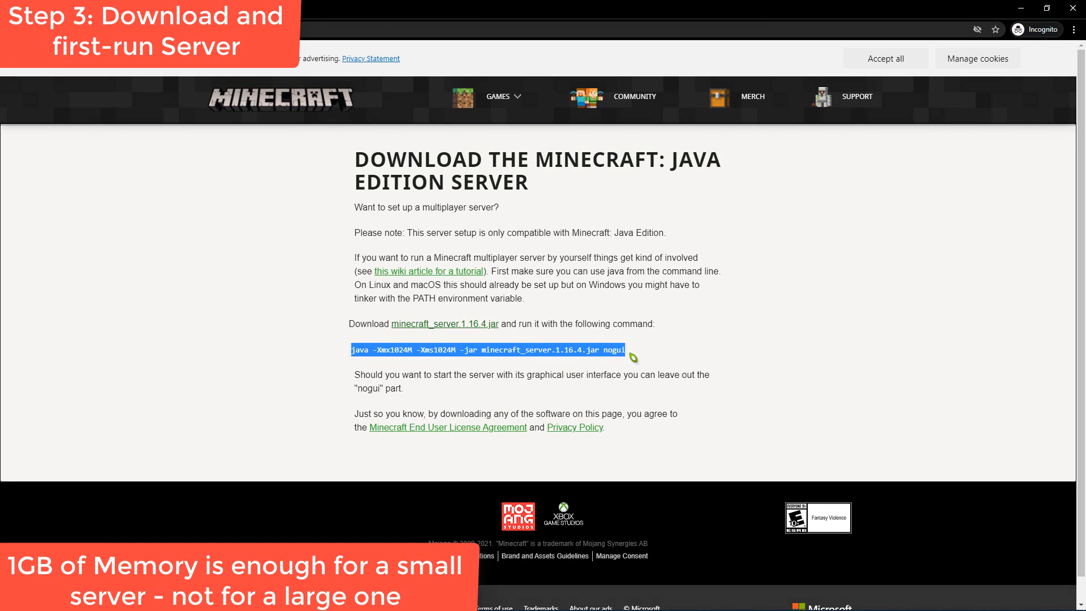
click(376, 352)
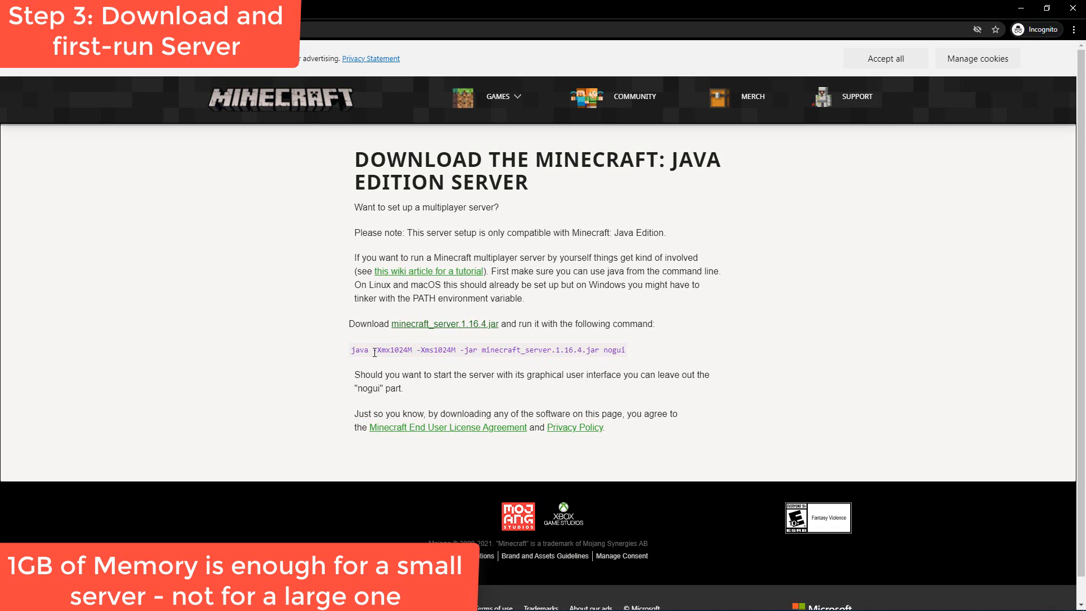
drag(373, 350, 454, 350)
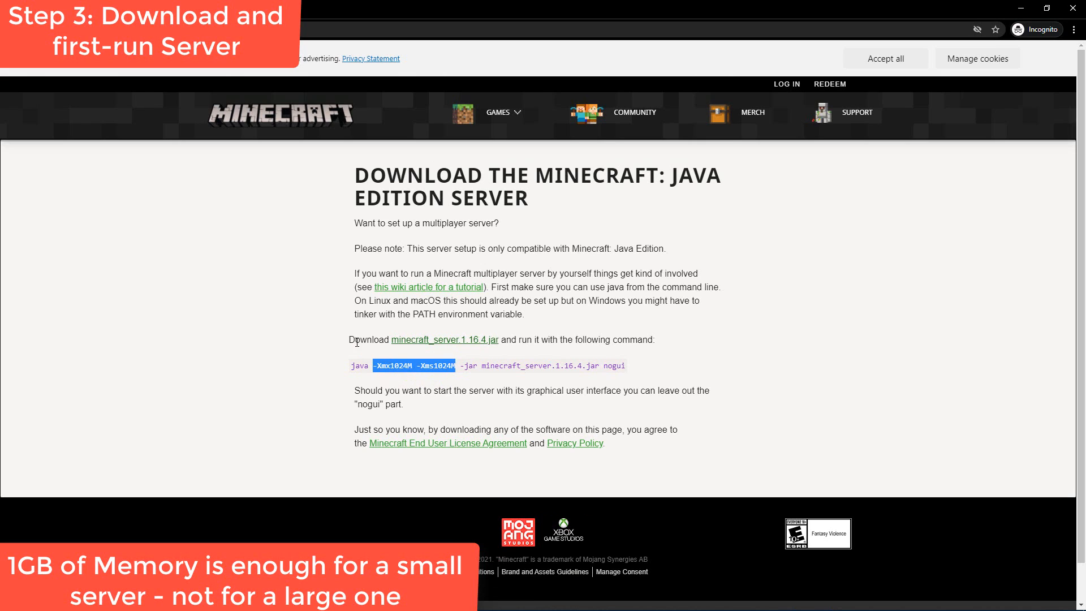
drag(349, 340, 594, 339)
click(583, 337)
double_click(449, 341)
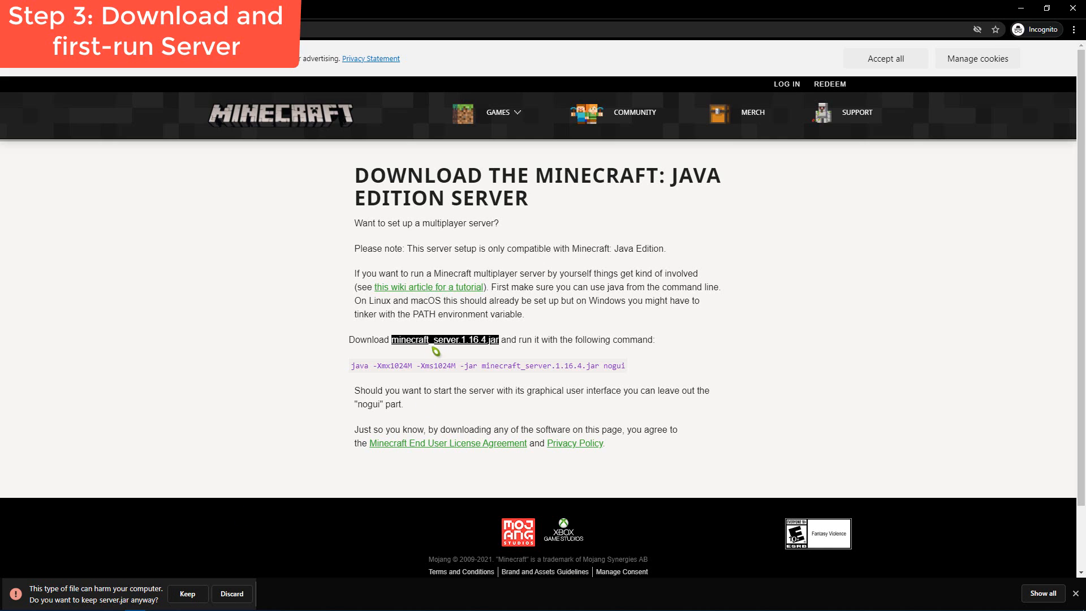
click(187, 599)
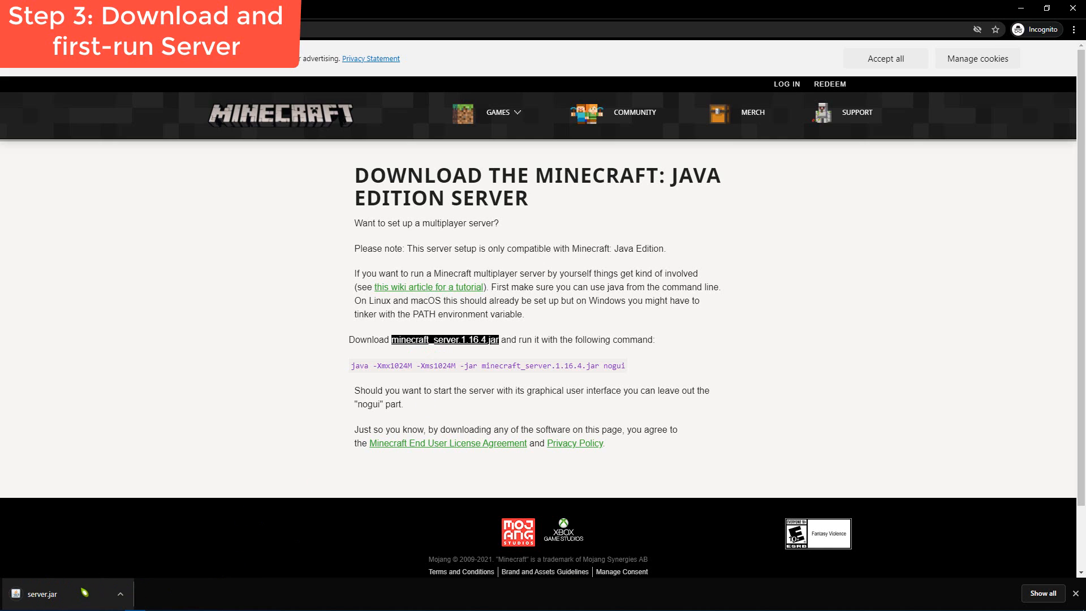
- Open VirusTotal in a new browser tab, submit the downloaded server.jar for scanning, and review the detection results
key(ctrl+t)
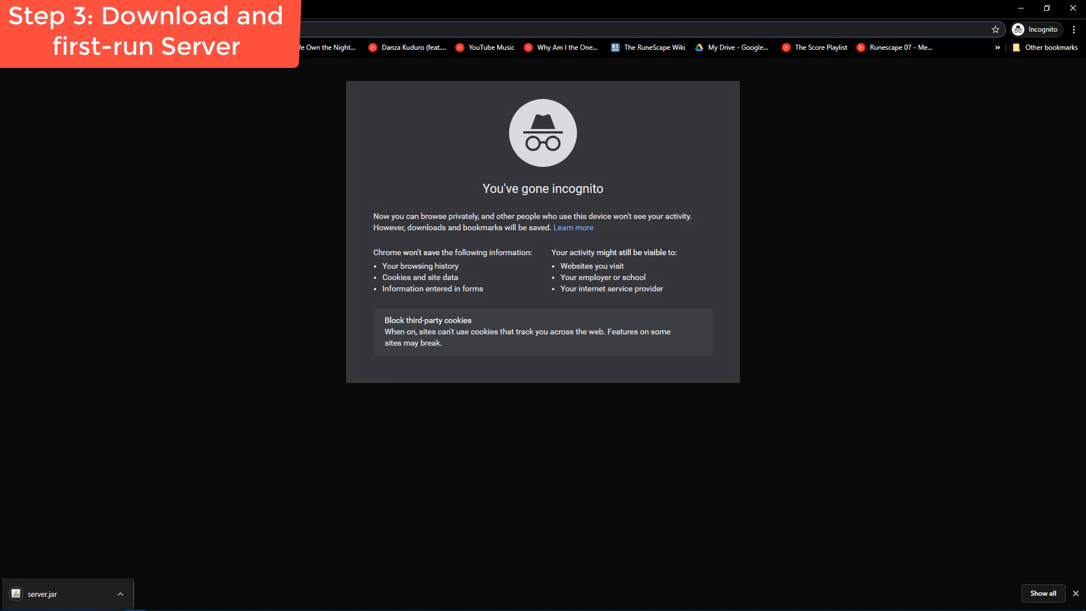
text(virus)
key(Return)
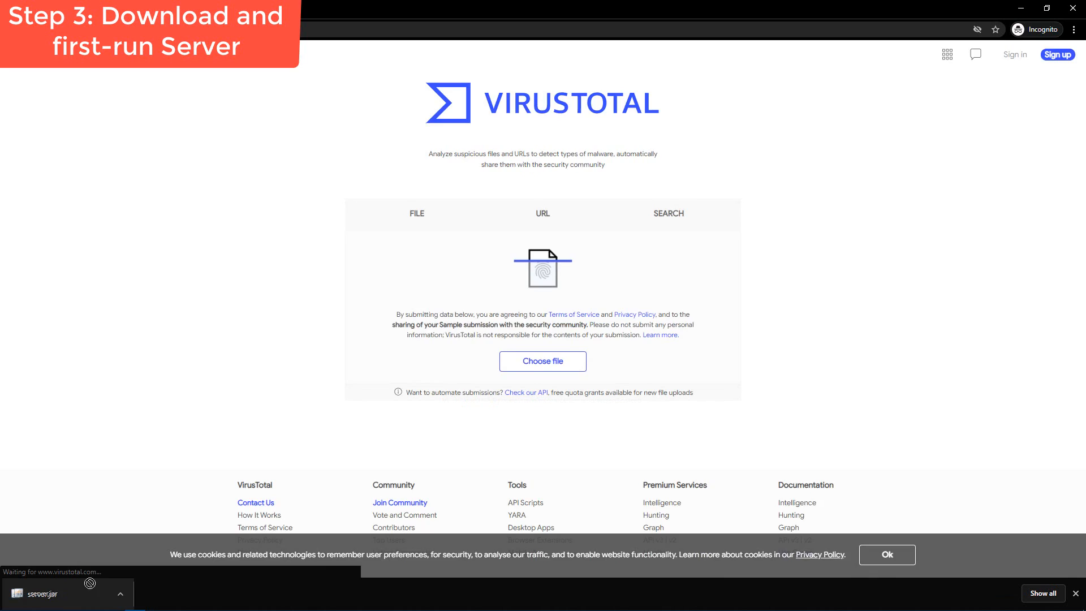
drag(56, 592, 537, 305)
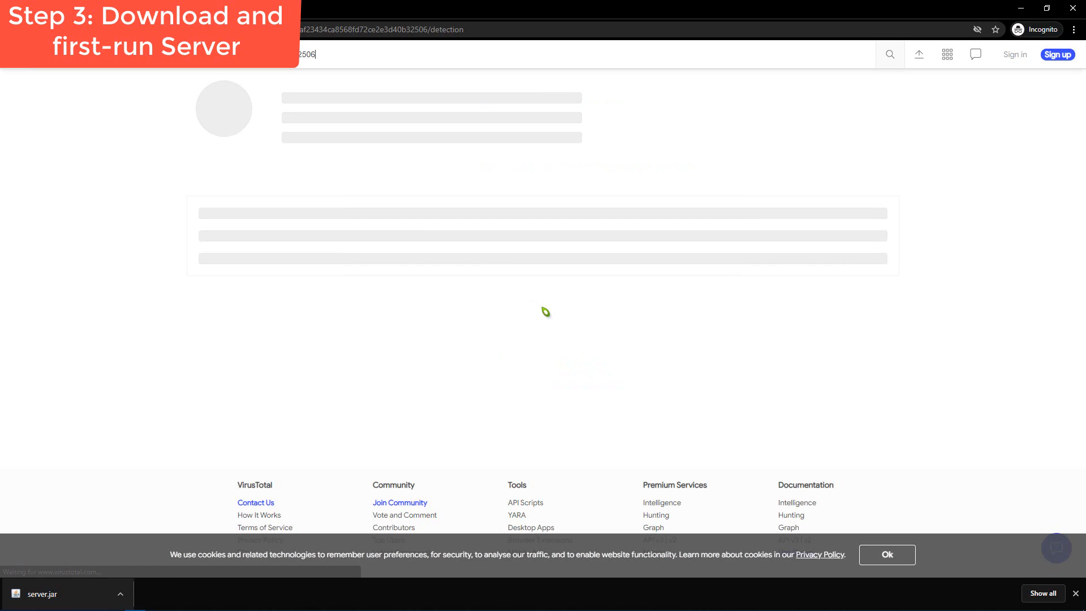
scroll(336, 248, down, 10)
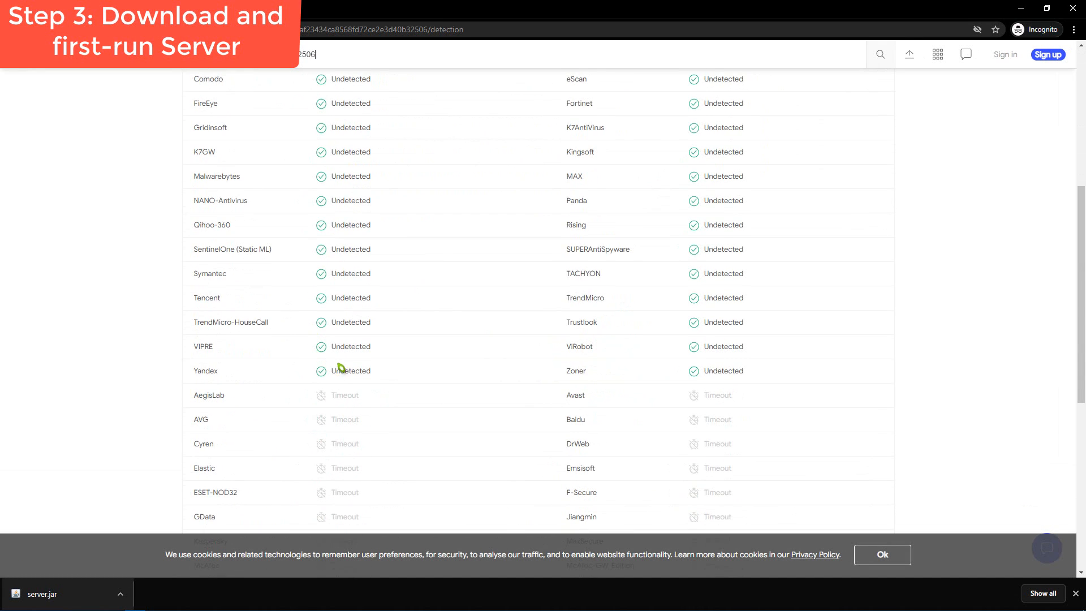
scroll(351, 363, up, 9)
scroll(300, 243, up, 1)
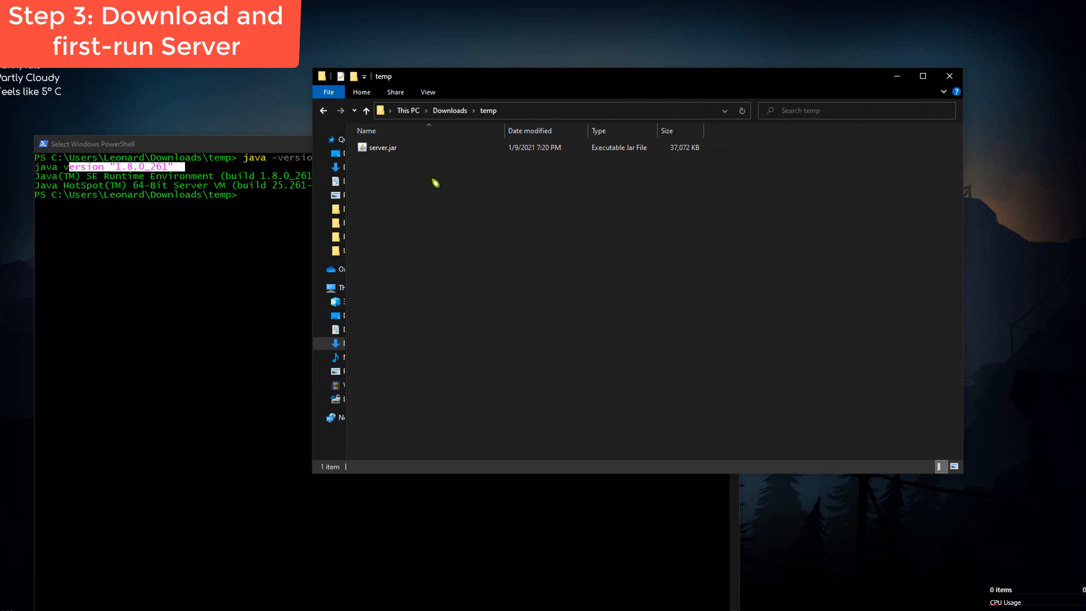
drag(394, 77, 398, 98)
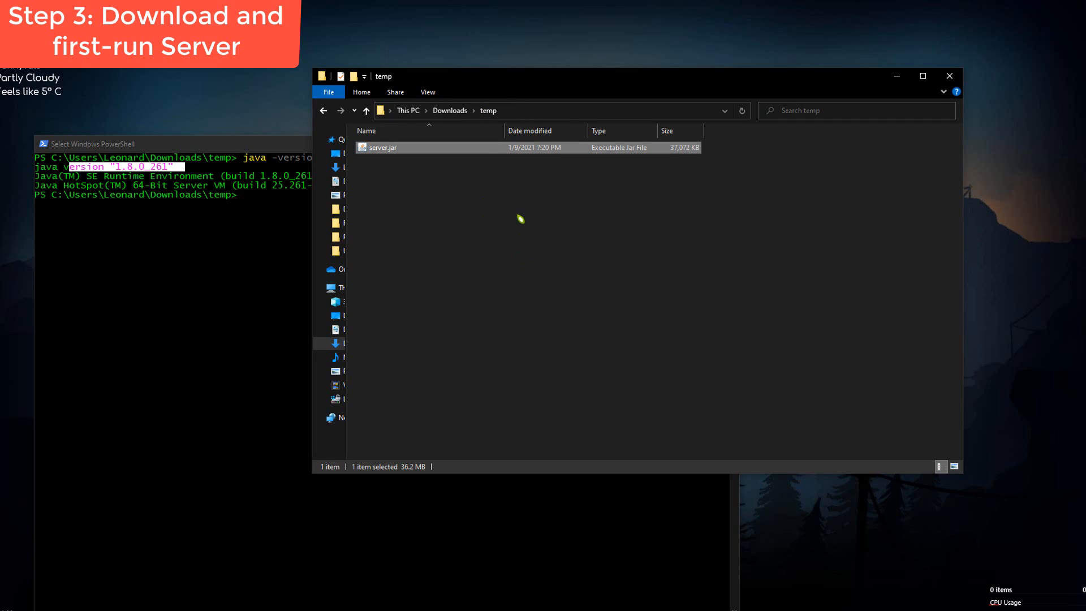
drag(654, 204, 669, 400)
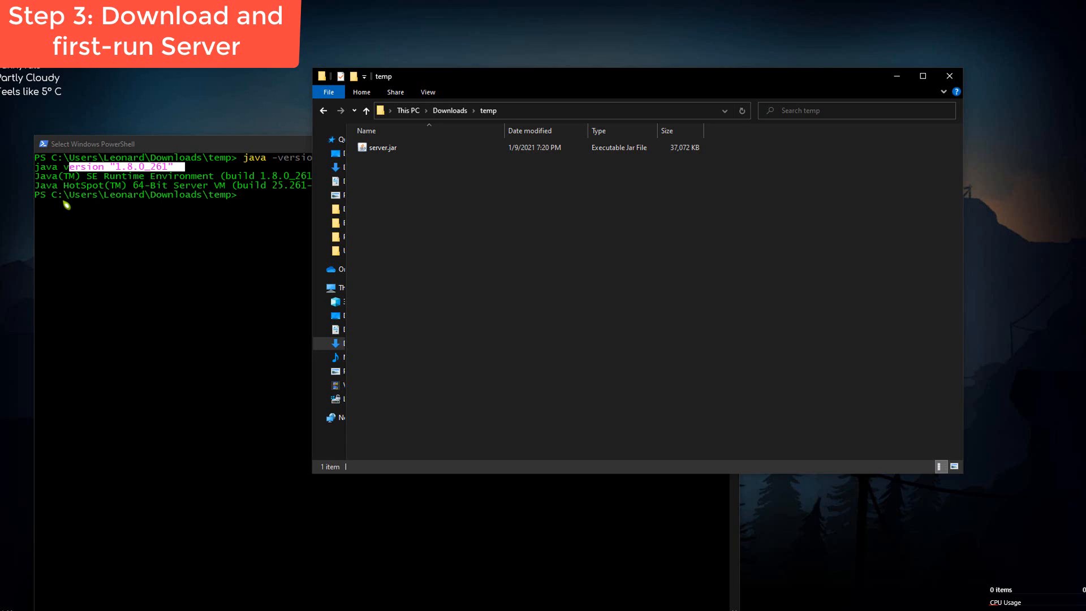
click(115, 205)
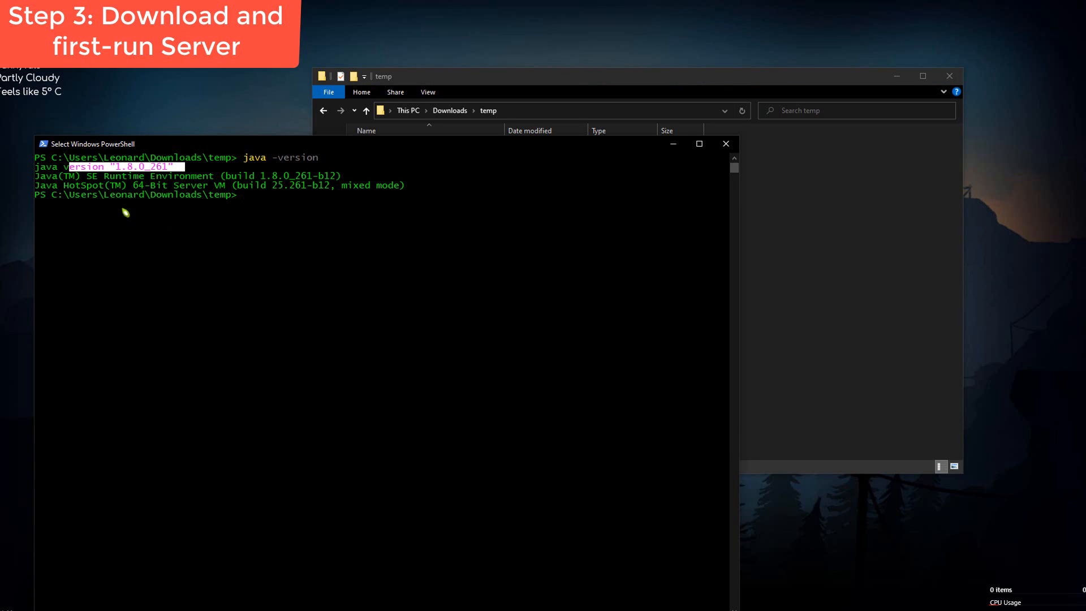
click(778, 239)
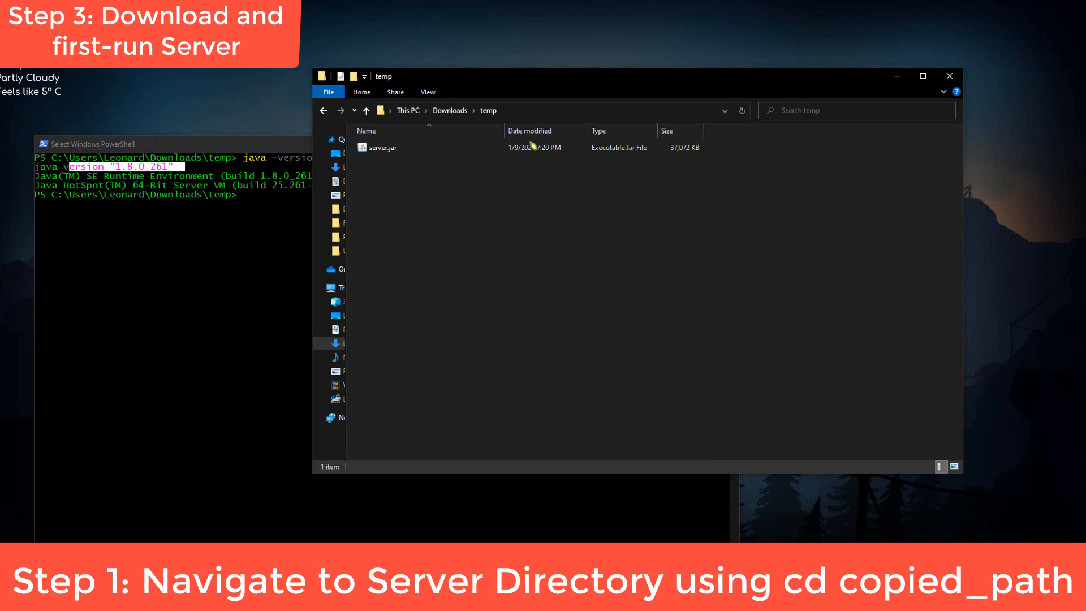
- Copy the path of the Downloads\temp folder and change to that directory in PowerShell with the cd command
click(548, 113)
right_click(548, 113)
click(572, 147)
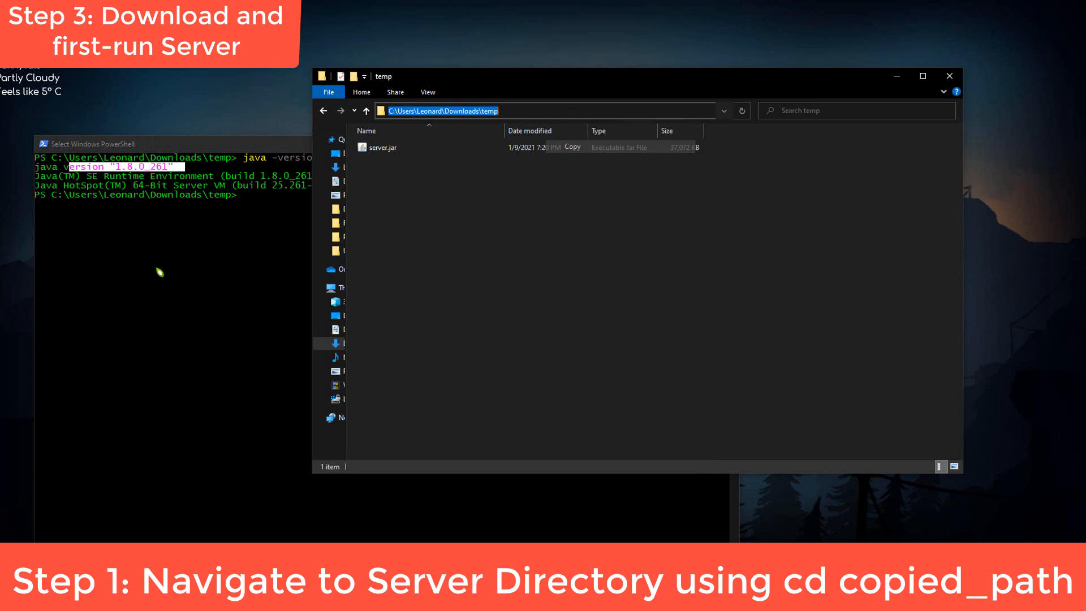
click(160, 272)
text(cd)
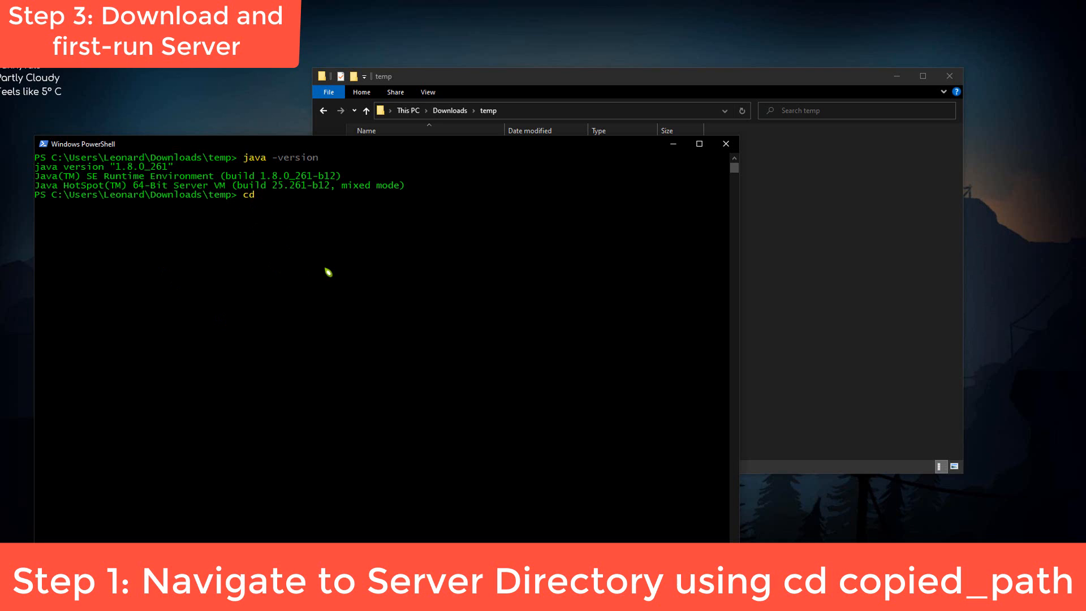
key(ctrl+v)
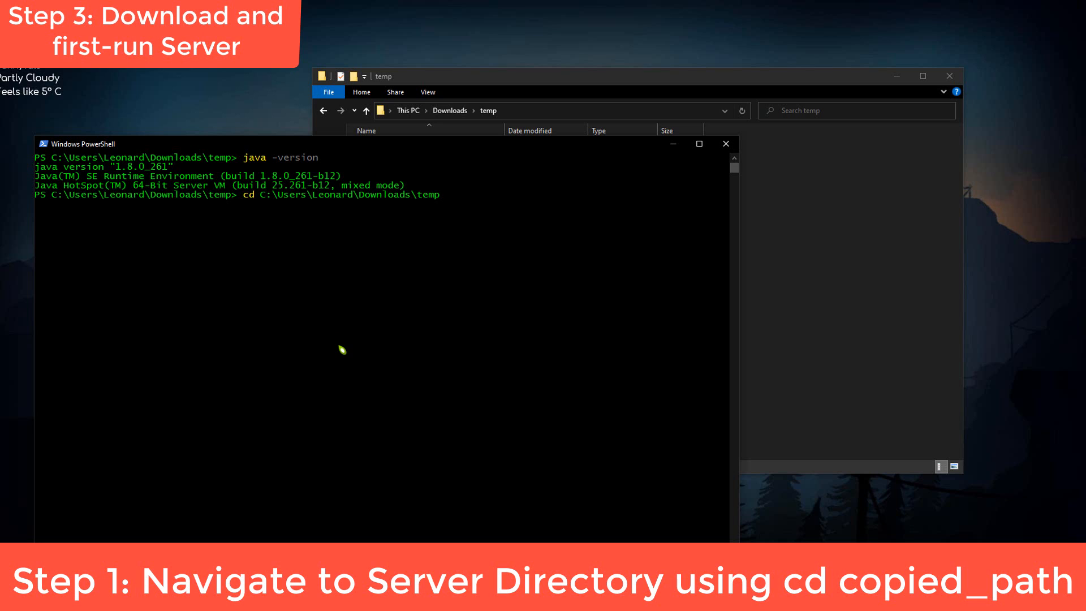
key(Return)
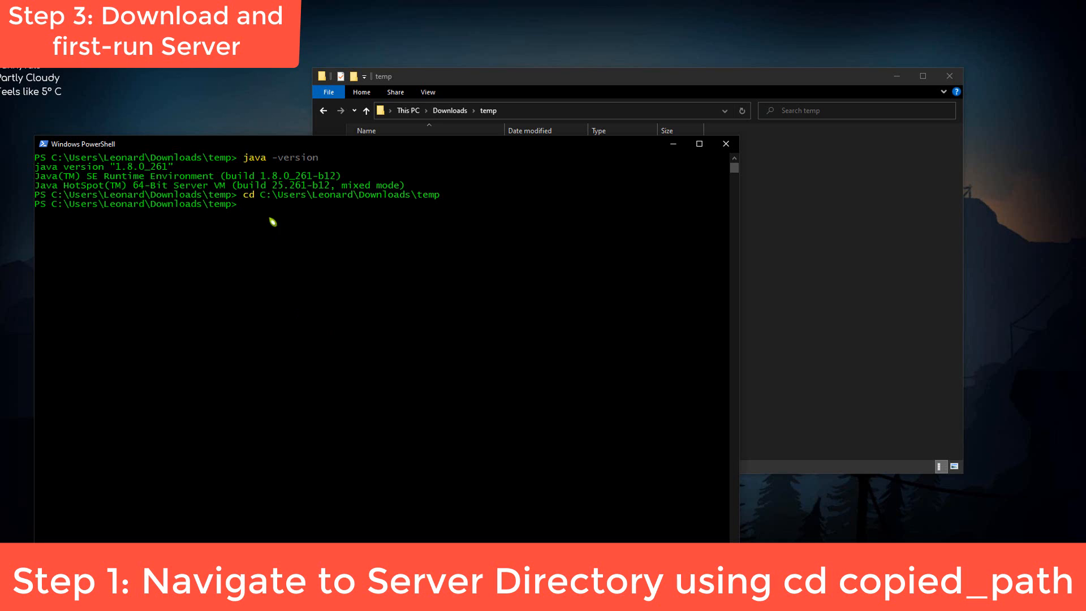
- Repeat the cd command in PowerShell with the Downloads\temp path enclosed in single quotes
drag(261, 195, 448, 201)
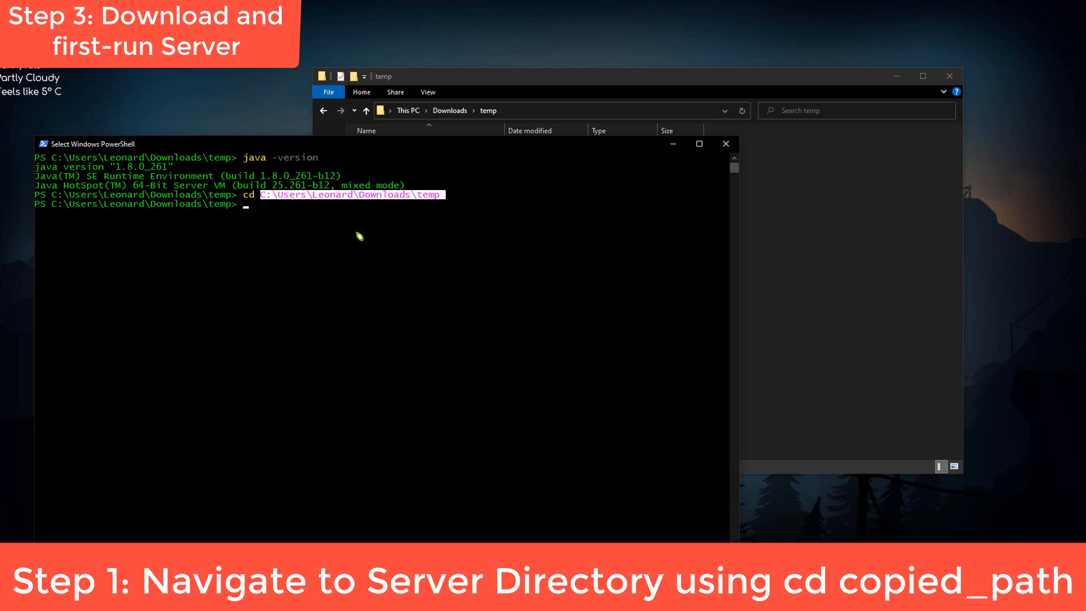
text(cd )
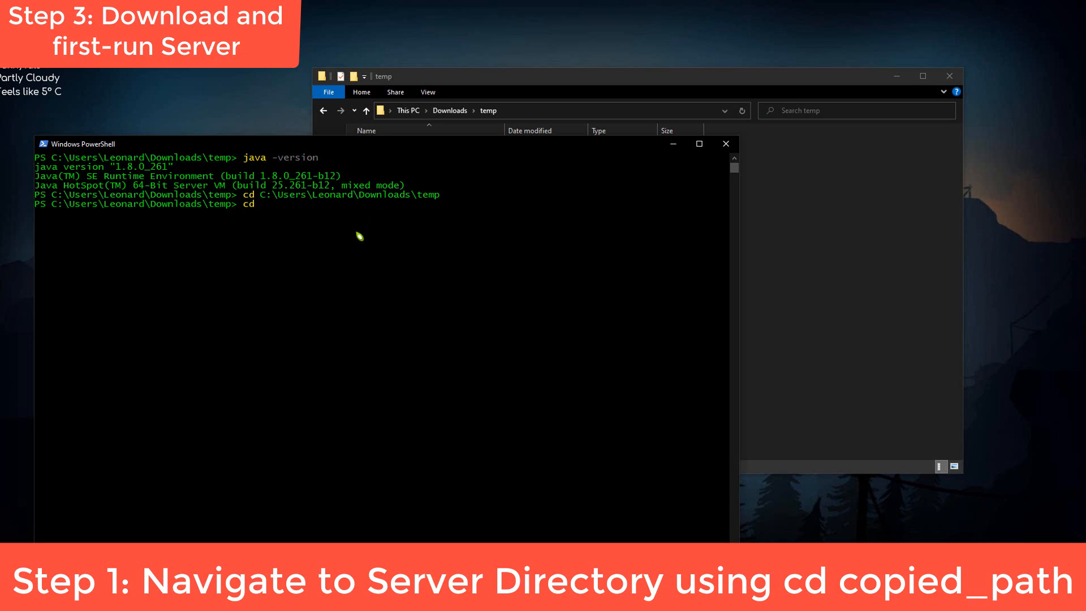
text(')
right_click(359, 236)
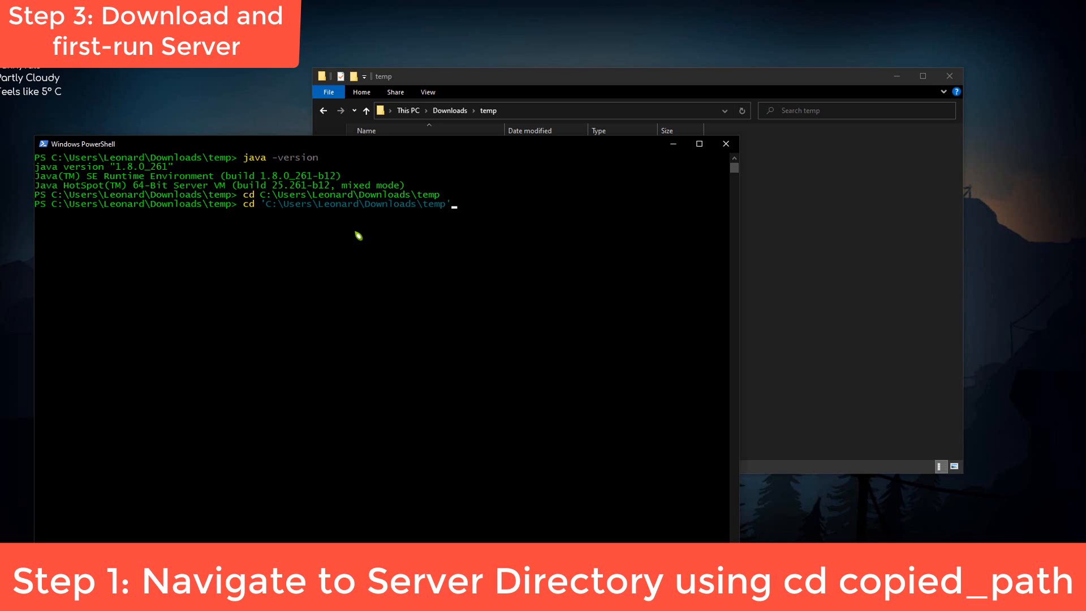
key(Return)
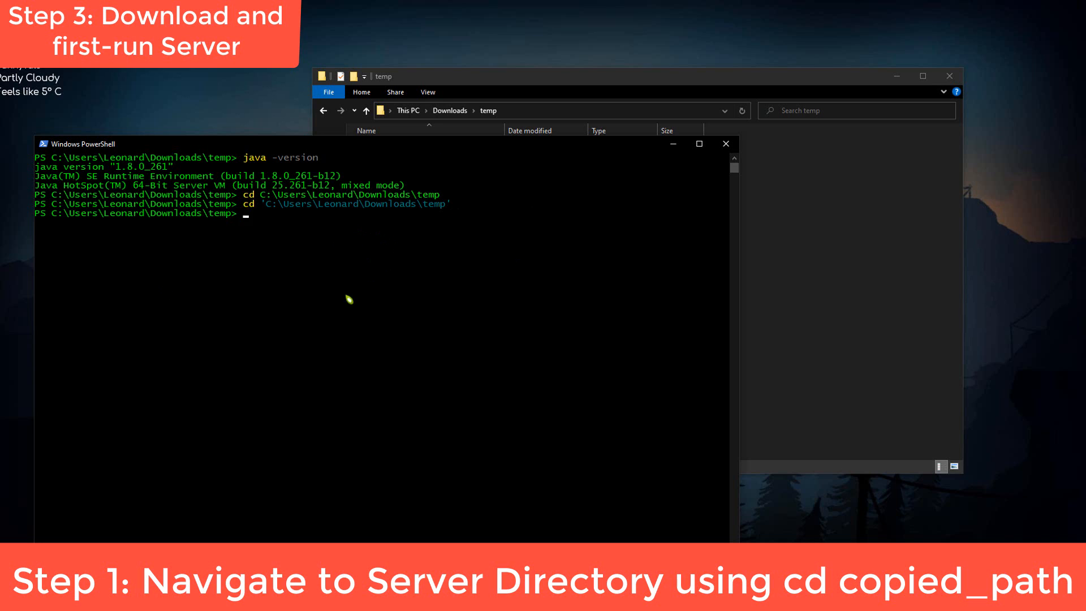
- Move the temp folder window aside and run java -jar .\server.jar in PowerShell
drag(619, 88, 810, 32)
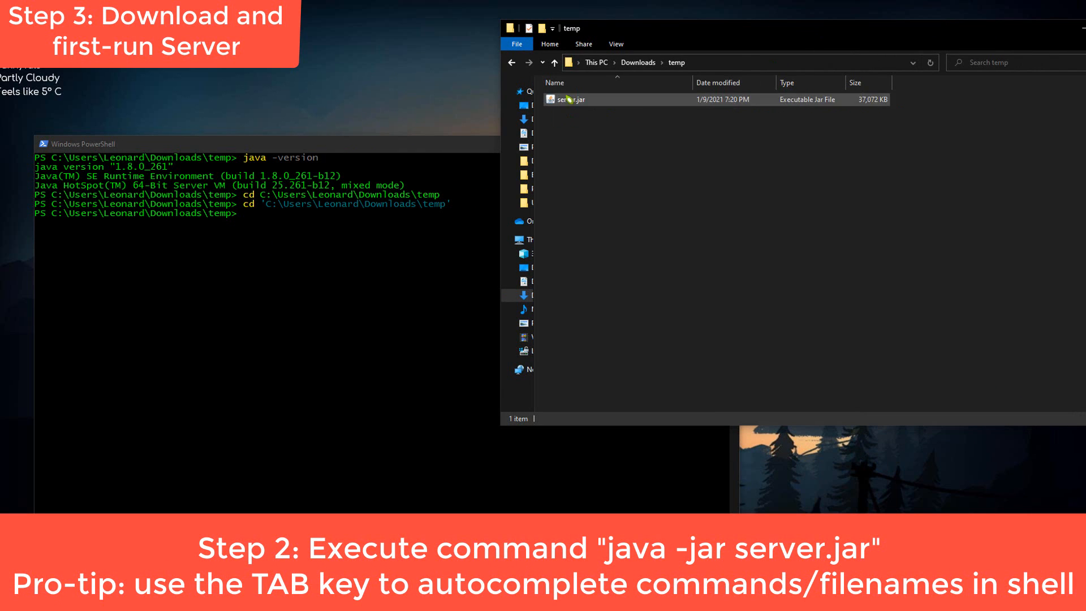
click(393, 266)
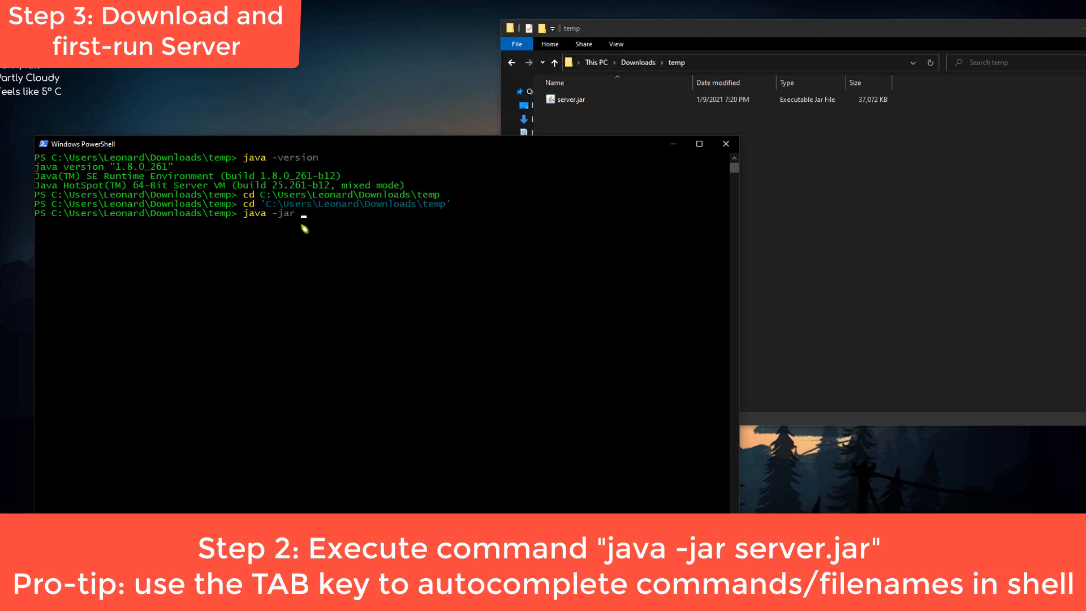
text(serv)
key(Tab)
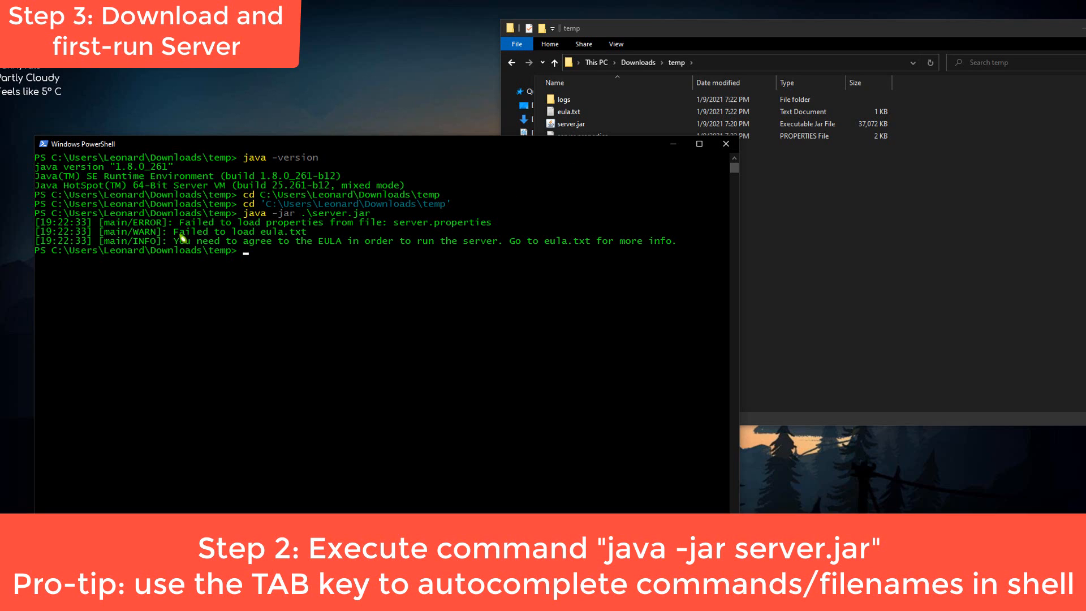
drag(175, 233, 307, 234)
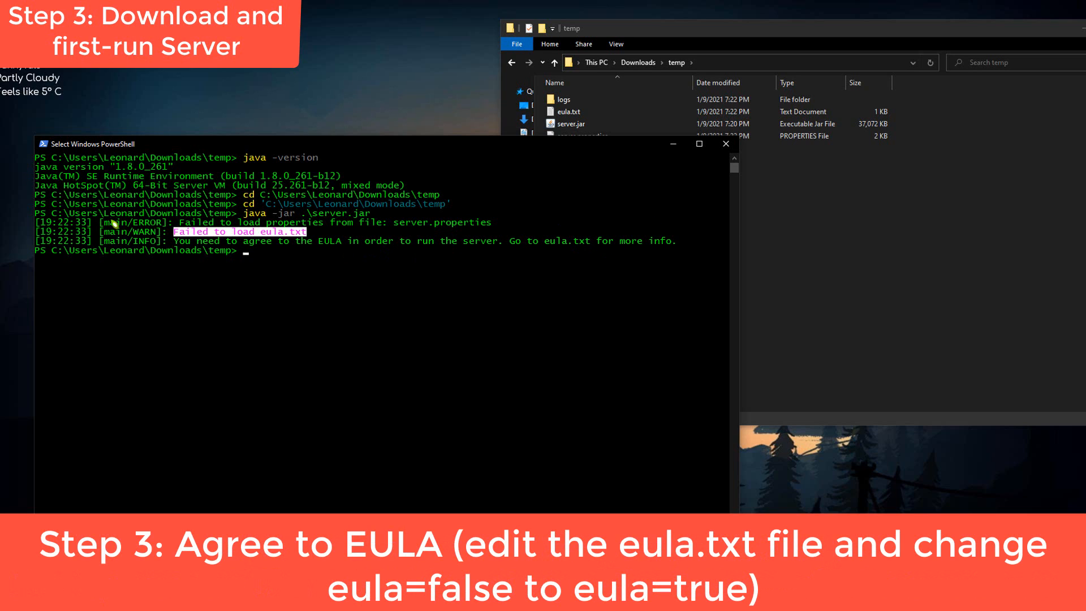
- Open eula.txt from the temp folder in Notepad++, set eula=true, then save and close the file
click(797, 198)
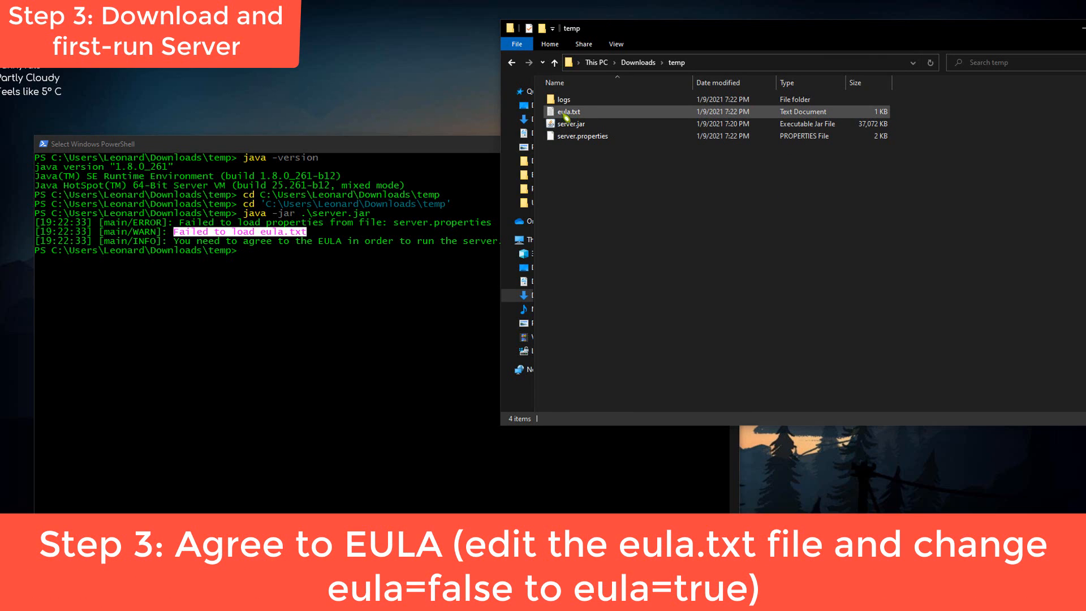
click(588, 117)
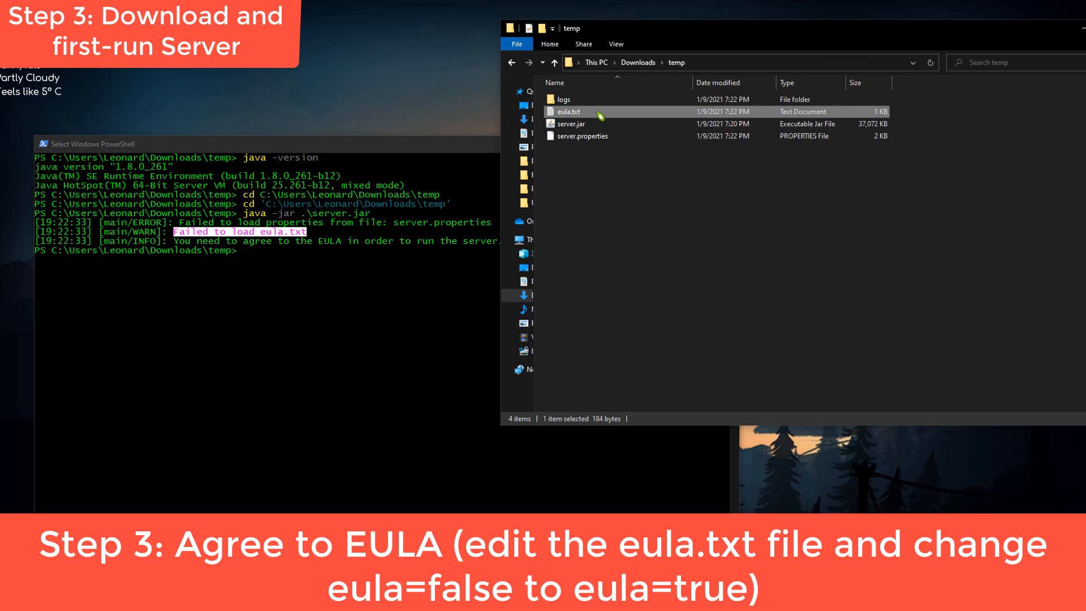
right_click(598, 113)
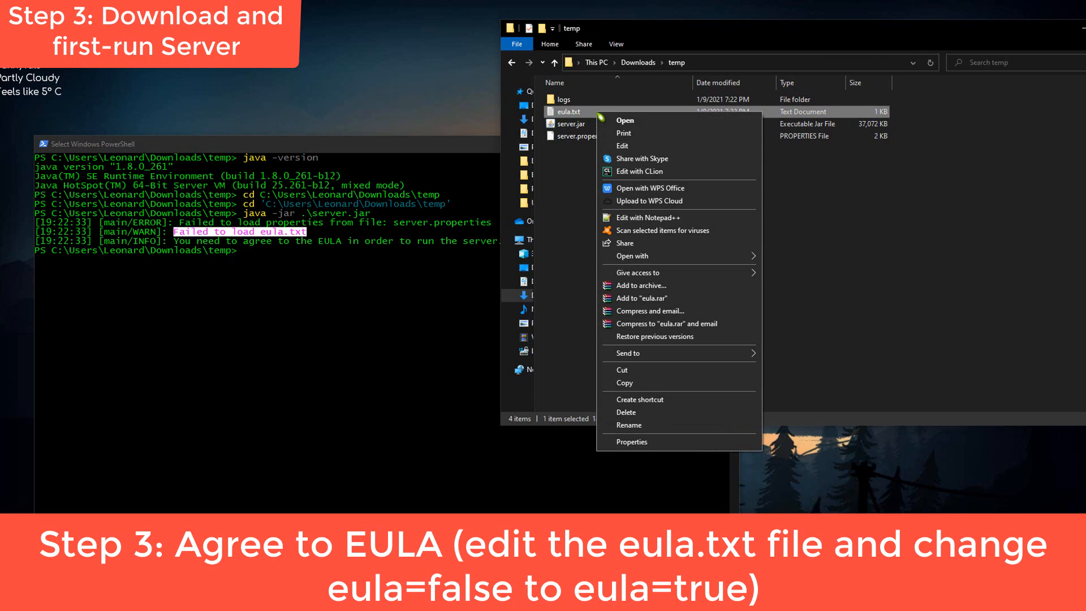
click(637, 223)
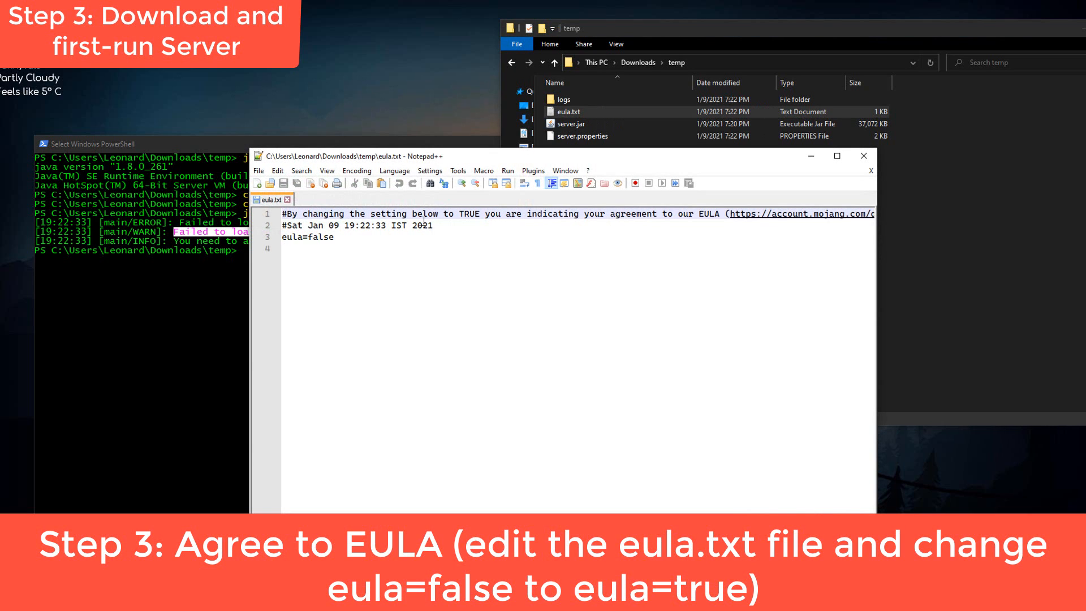
drag(309, 237, 354, 237)
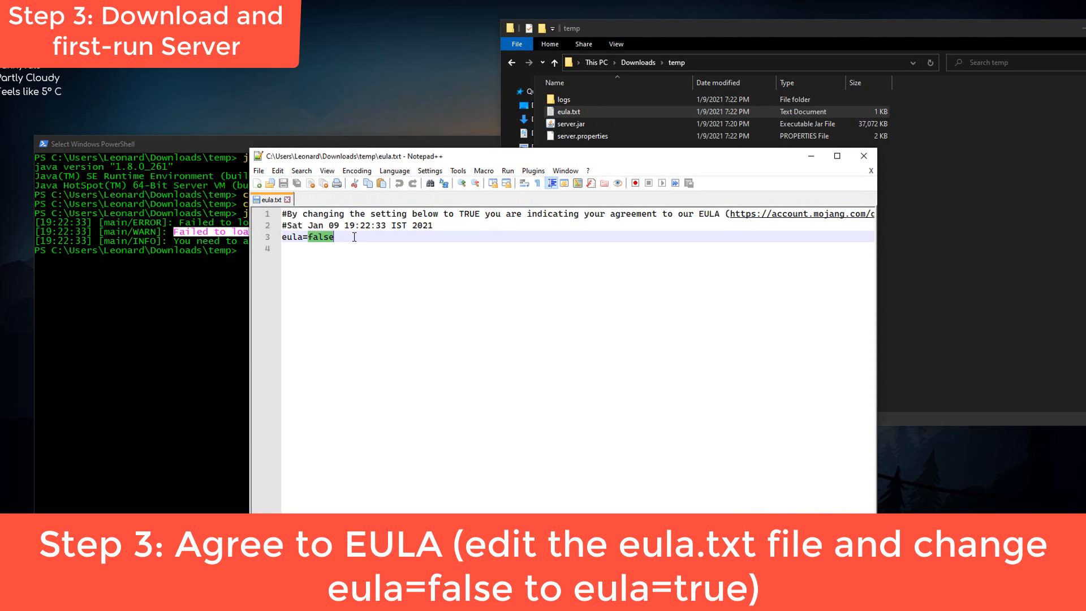
text(tru)
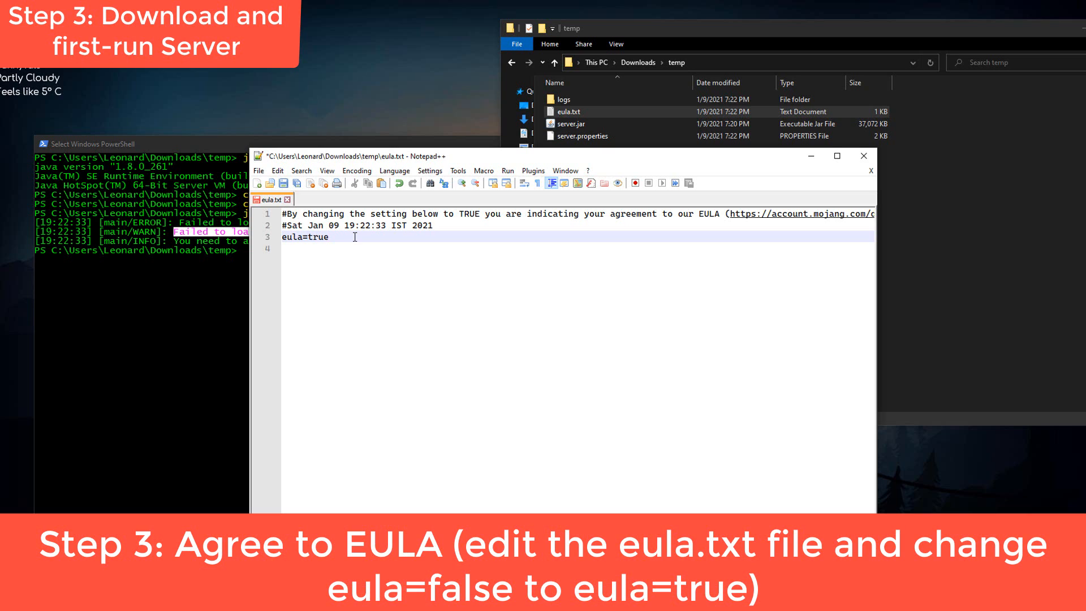
key(ctrl+s)
click(863, 157)
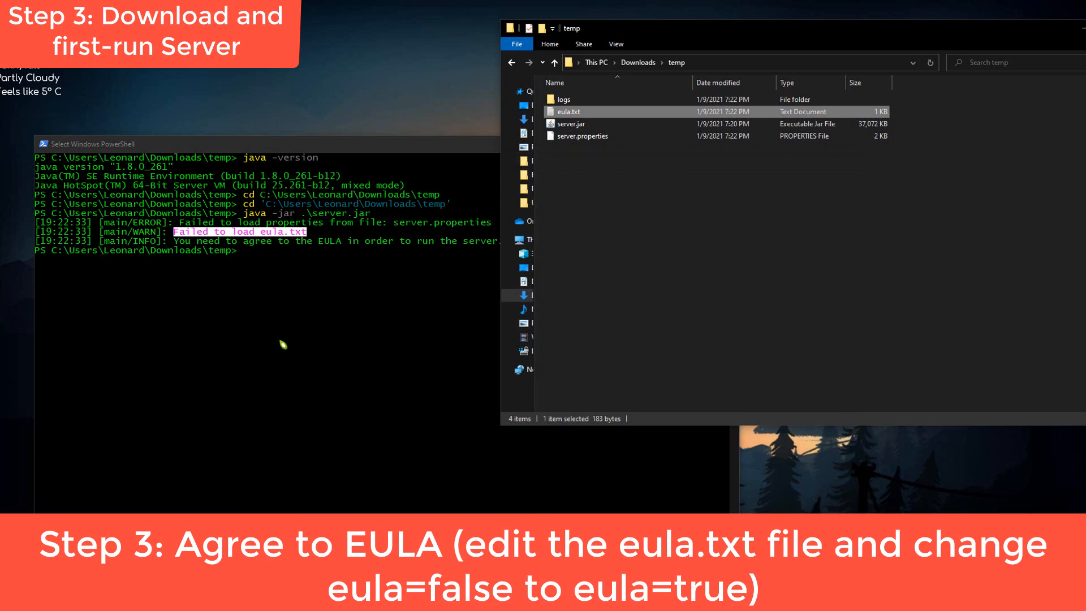
- Run java -jar .\server.jar nogui in PowerShell and move the console window clear of the temp folder's file list
click(290, 327)
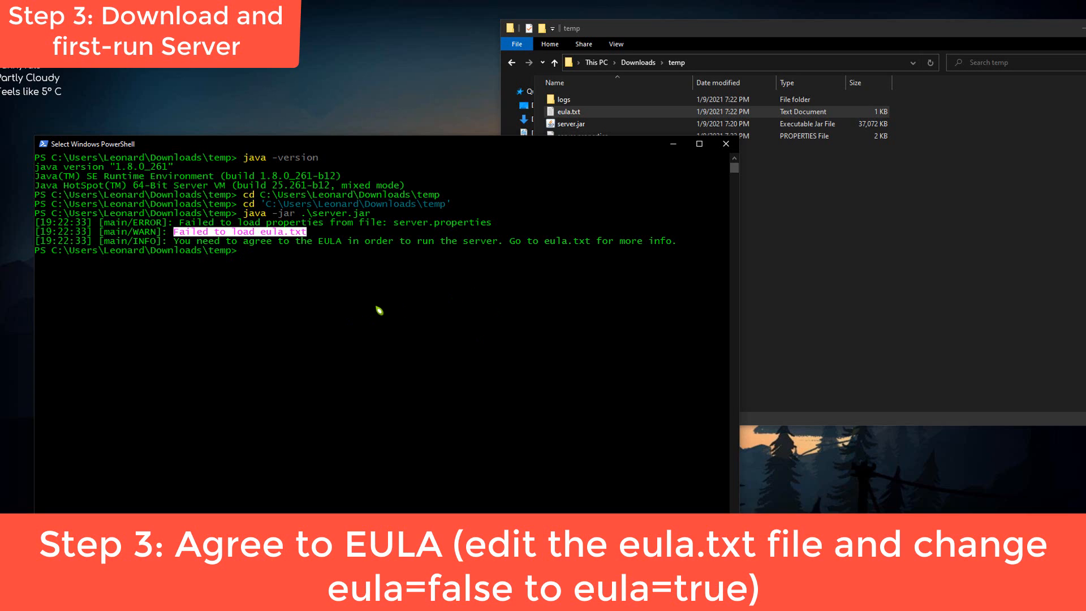
text(java -jar)
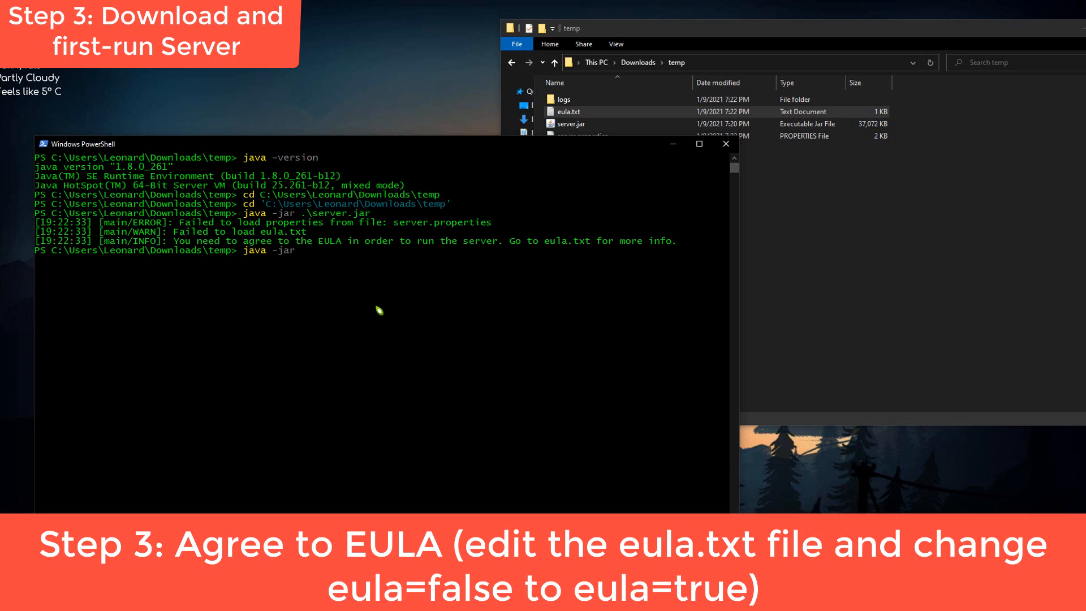
text( .\ser)
key(Tab)
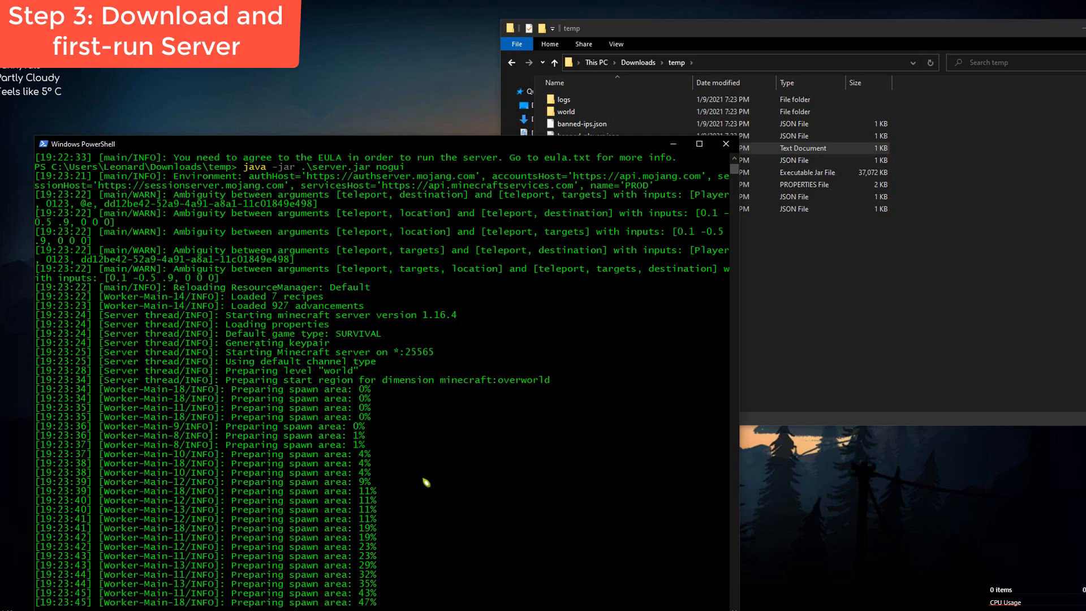
drag(392, 146, 349, 59)
click(778, 314)
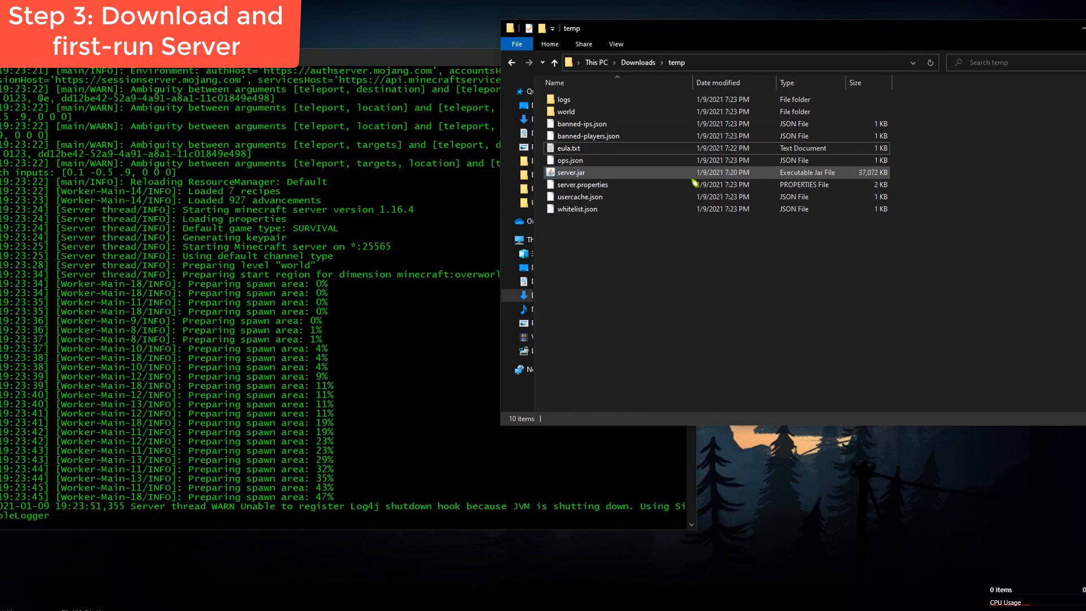
click(182, 469)
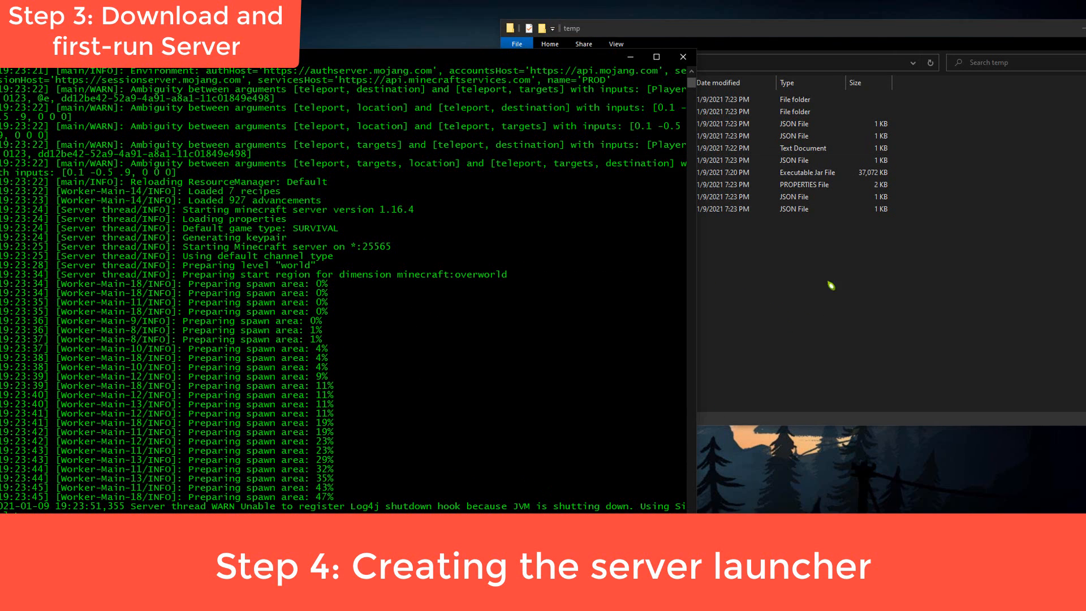
- Create a new text document in the temp folder and rename it runserver.cmd, accepting the extension change
click(745, 277)
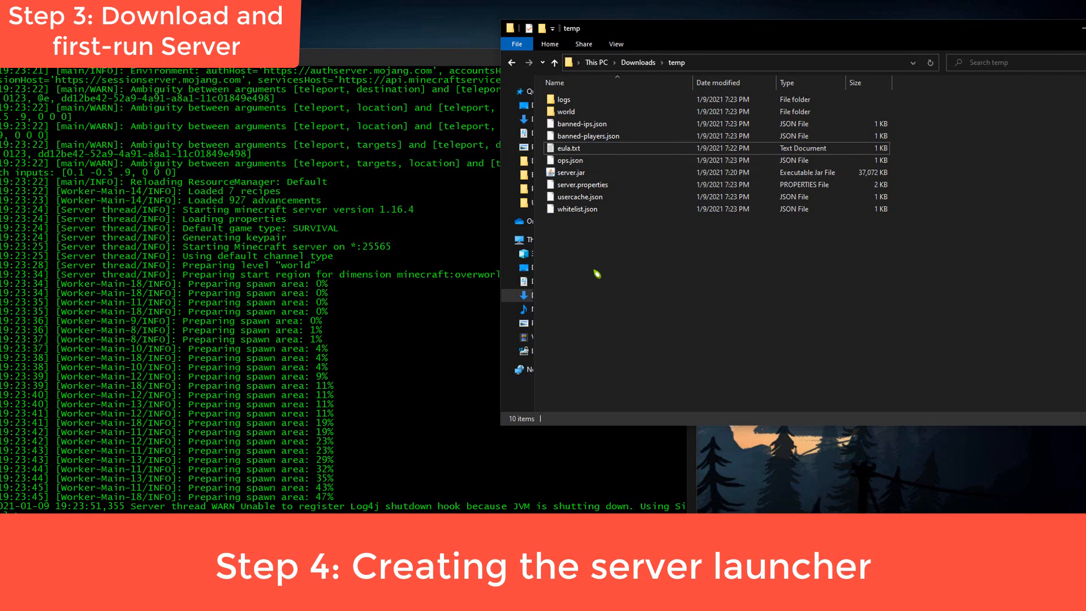
right_click(574, 242)
mouse_move(622, 419)
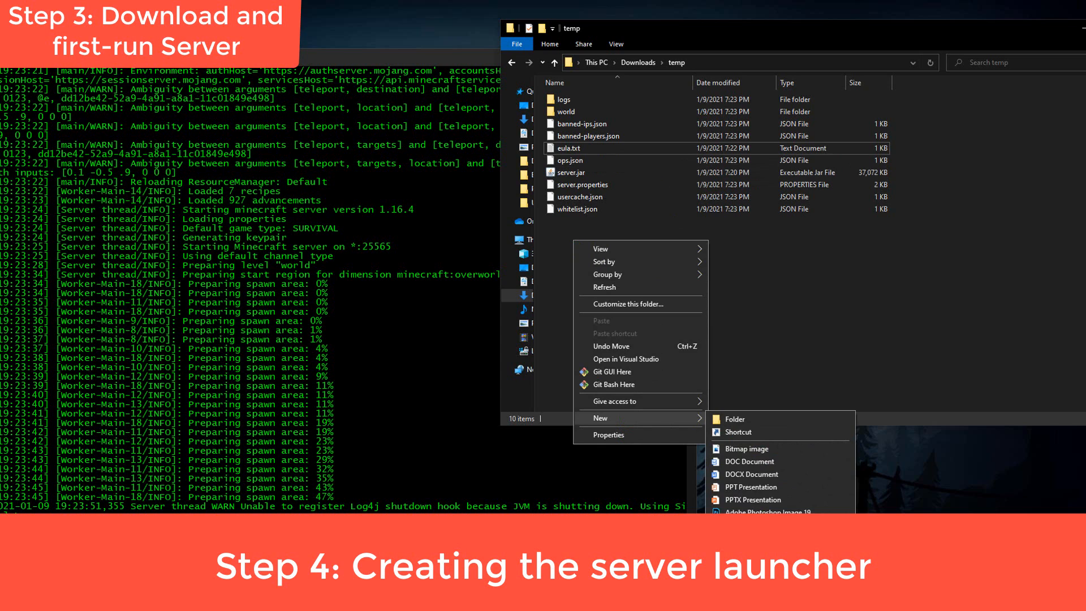
click(746, 537)
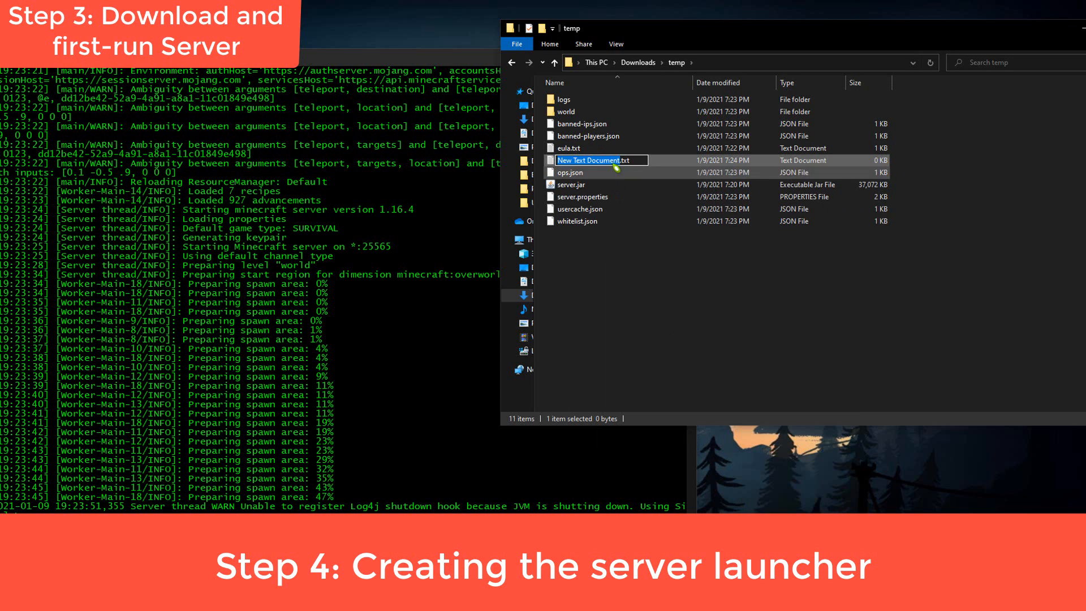
key(ctrl+a)
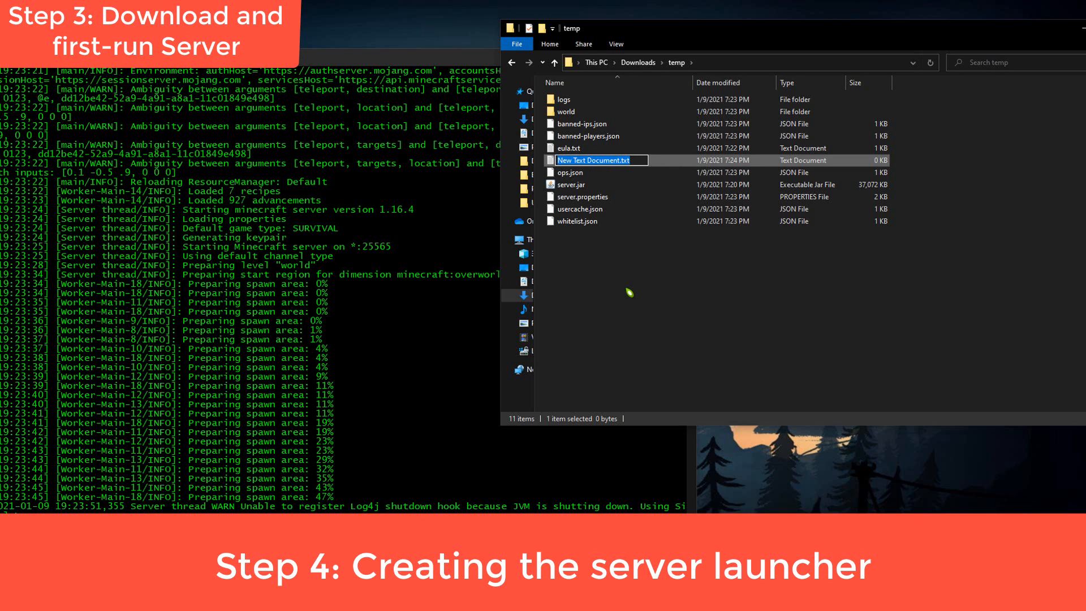
text(runserver.)
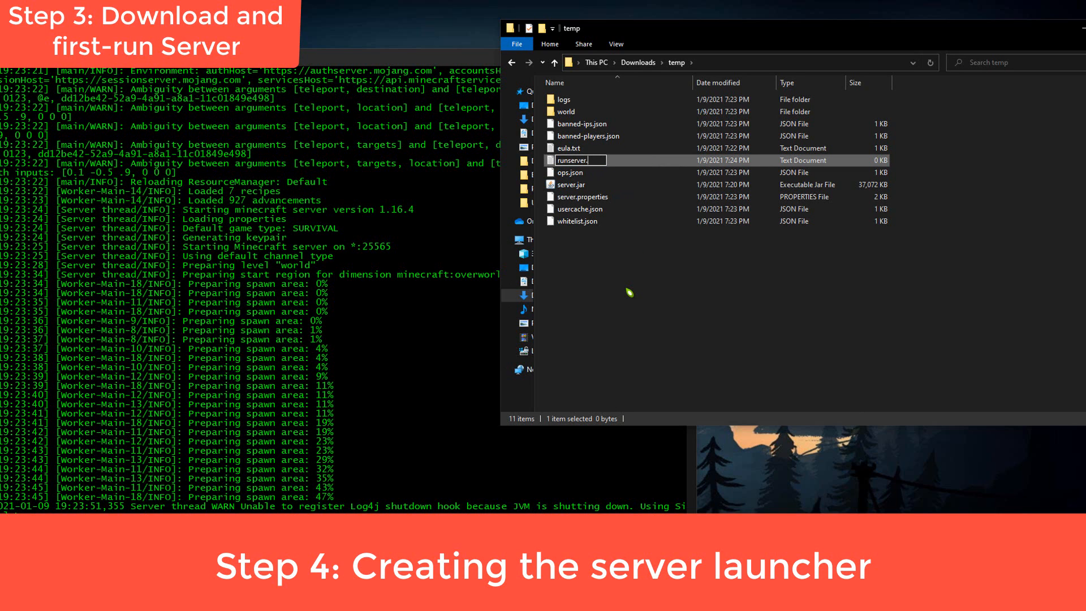
text(cmd)
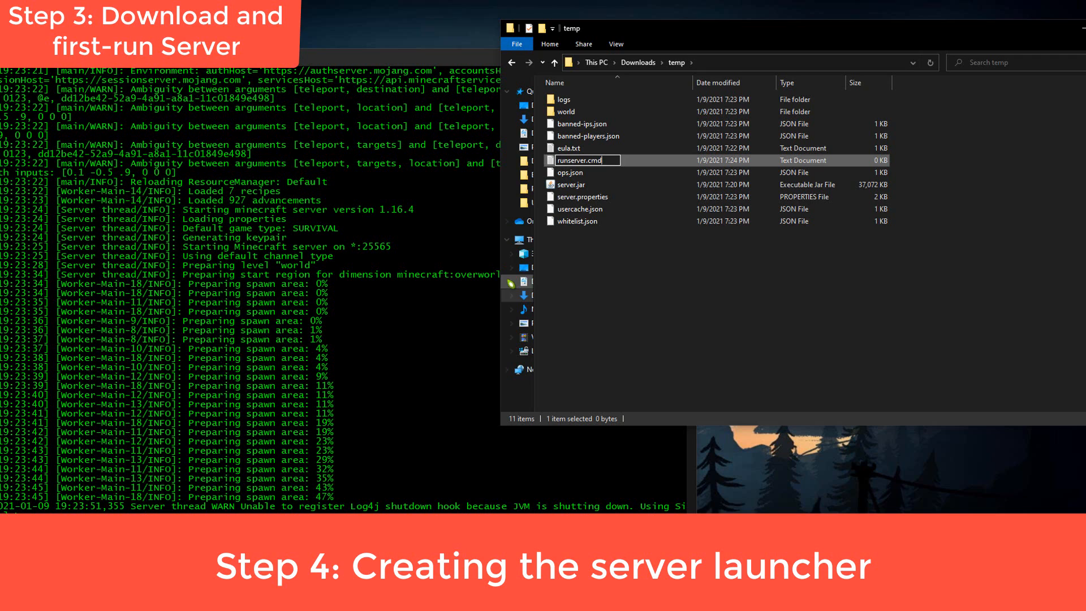
click(557, 321)
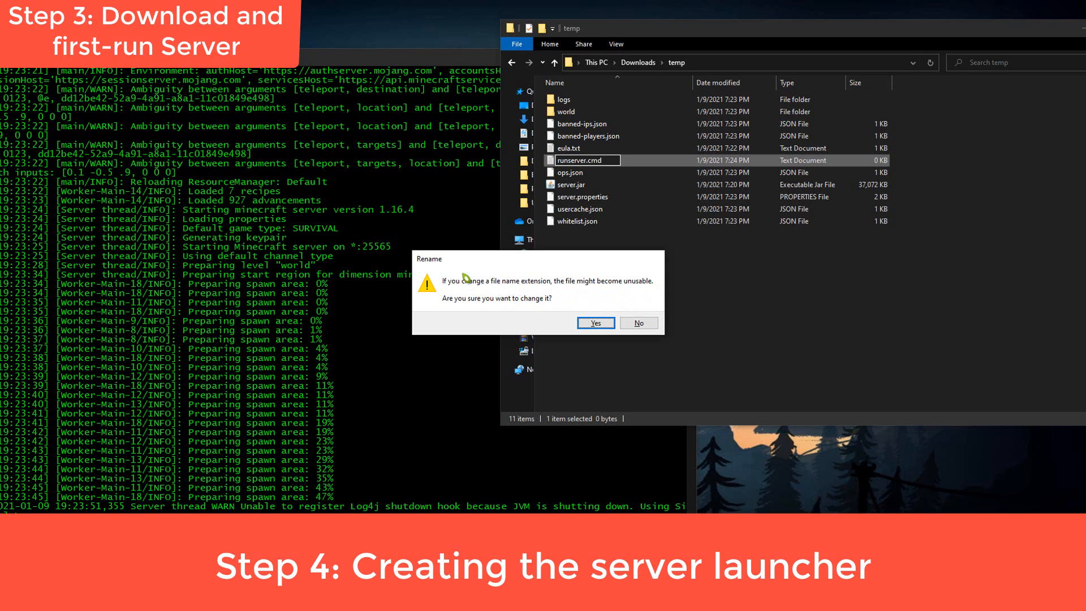
click(595, 323)
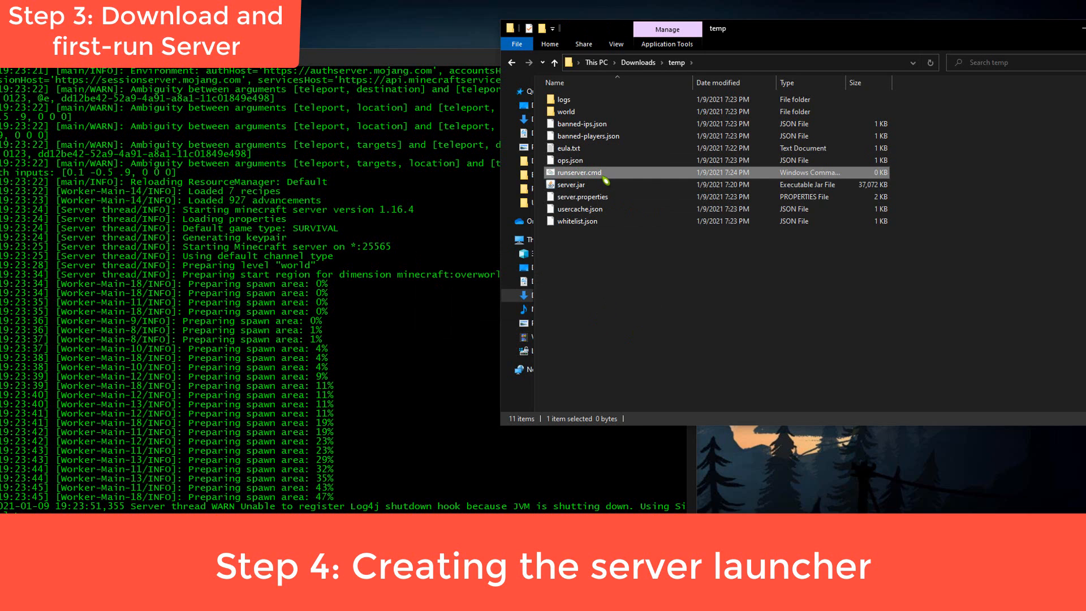
- Make sure Hide extensions for known file types is unchecked in Folder Options and apply the setting
click(616, 44)
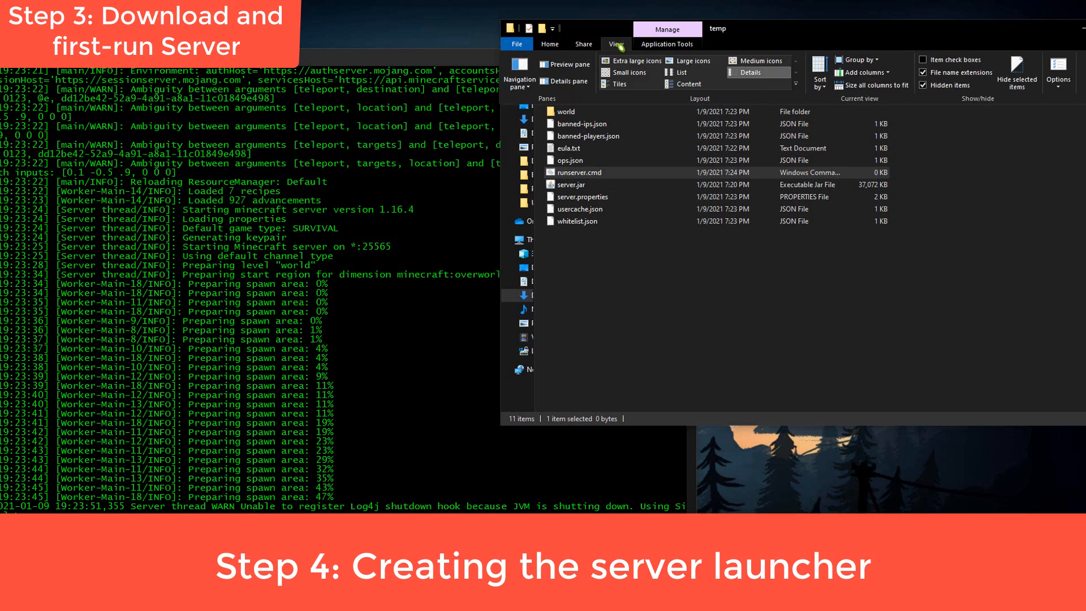
click(1058, 68)
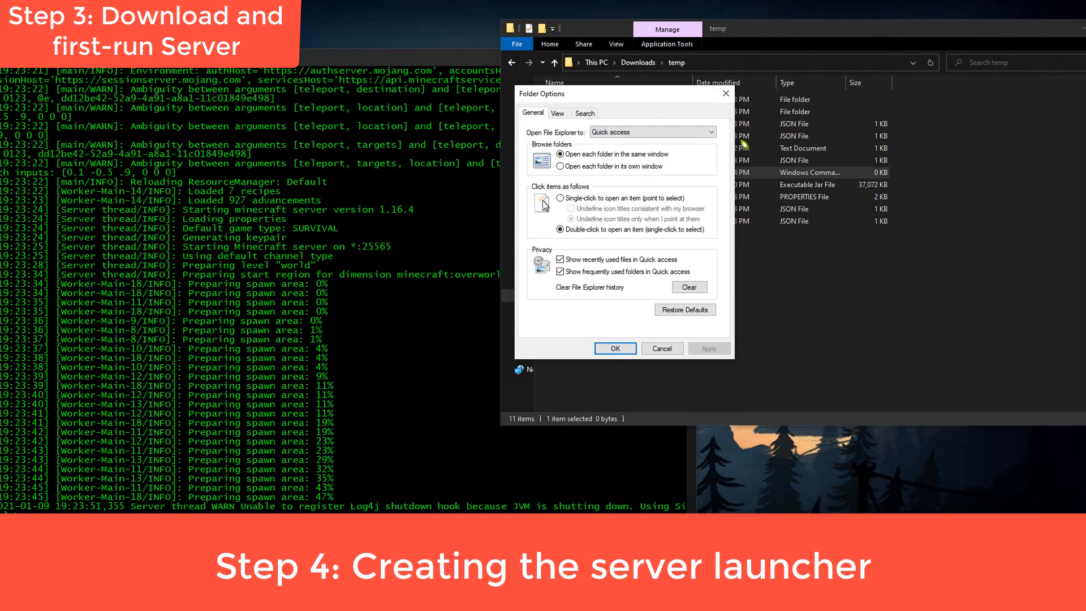
click(559, 115)
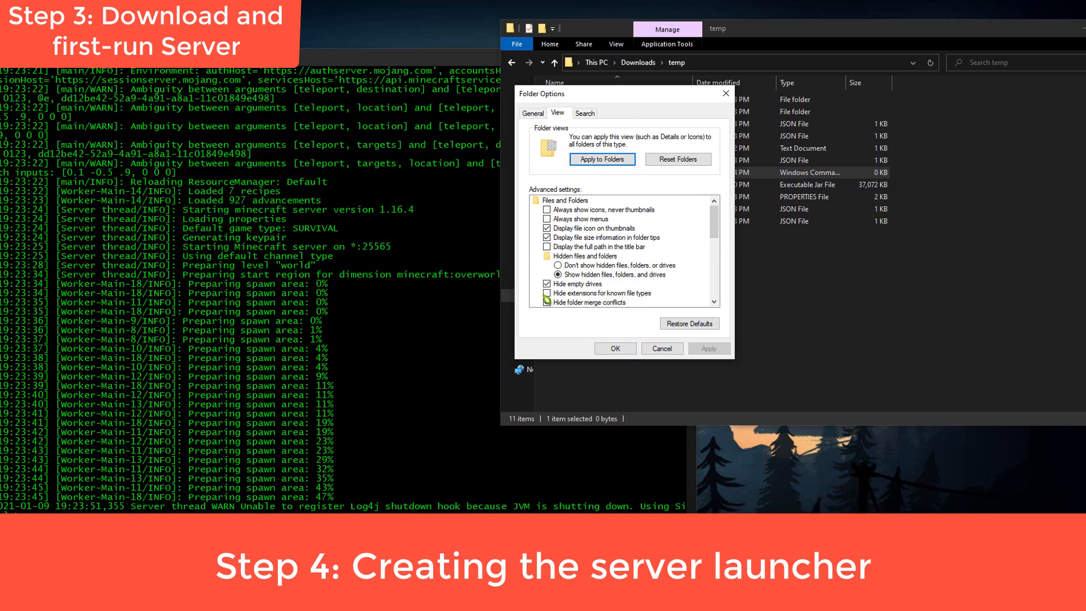
click(596, 294)
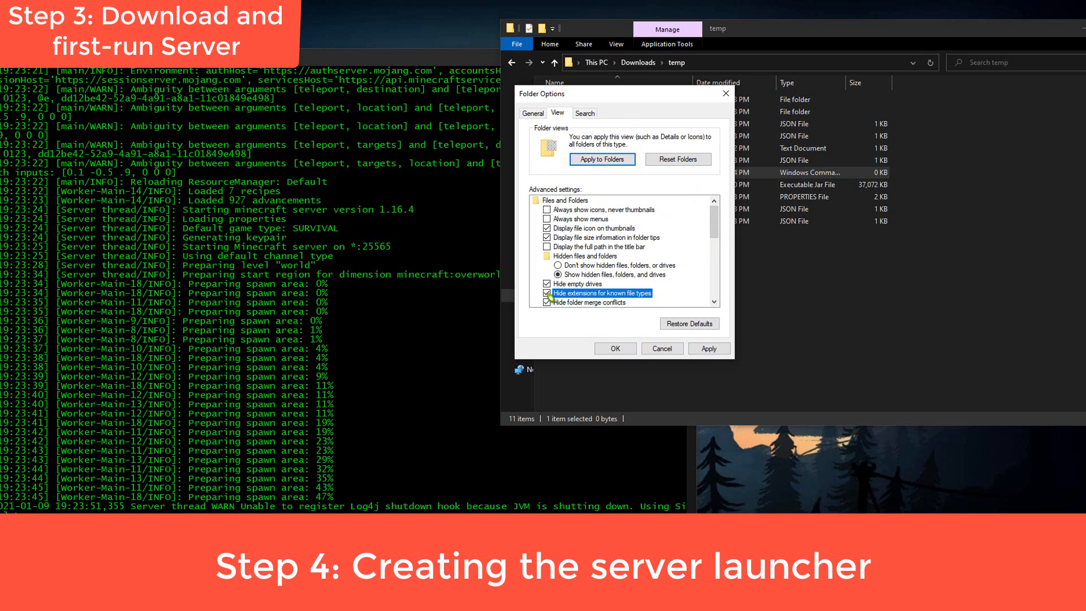
click(708, 348)
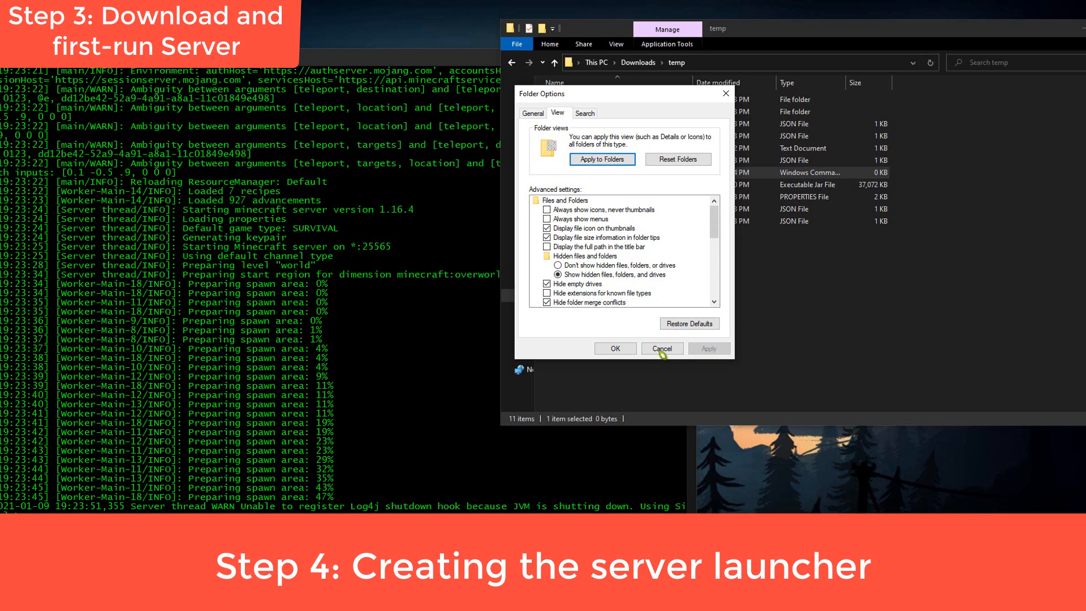
click(621, 350)
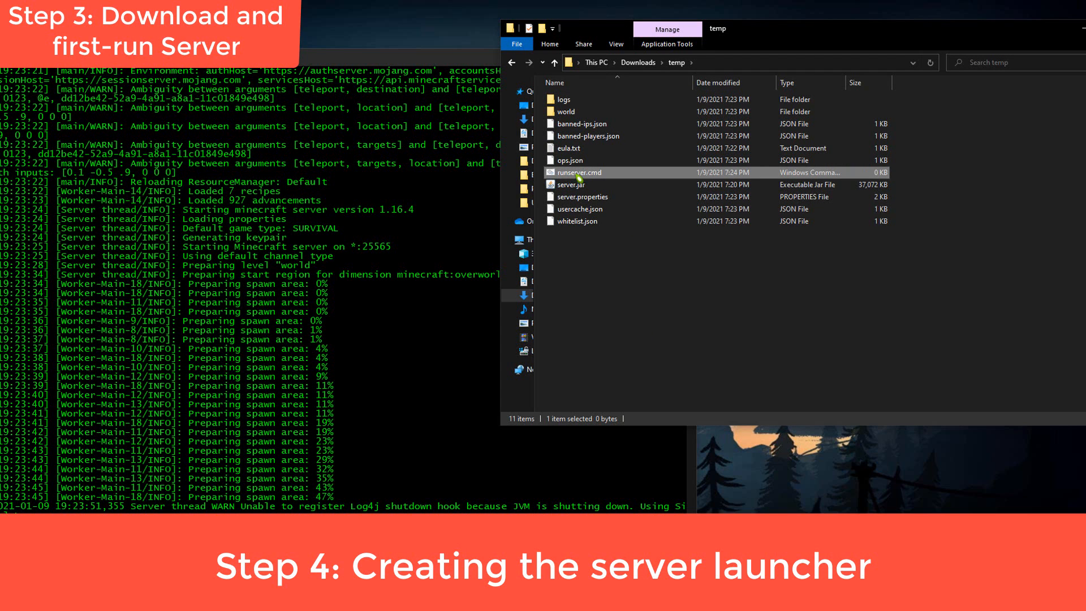
right_click(577, 177)
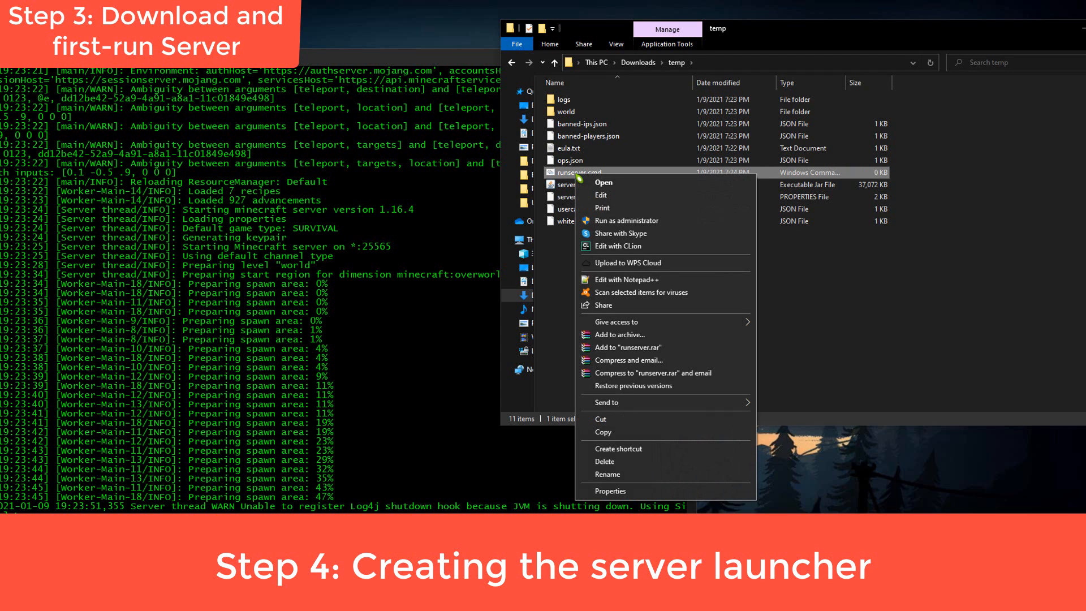
click(645, 280)
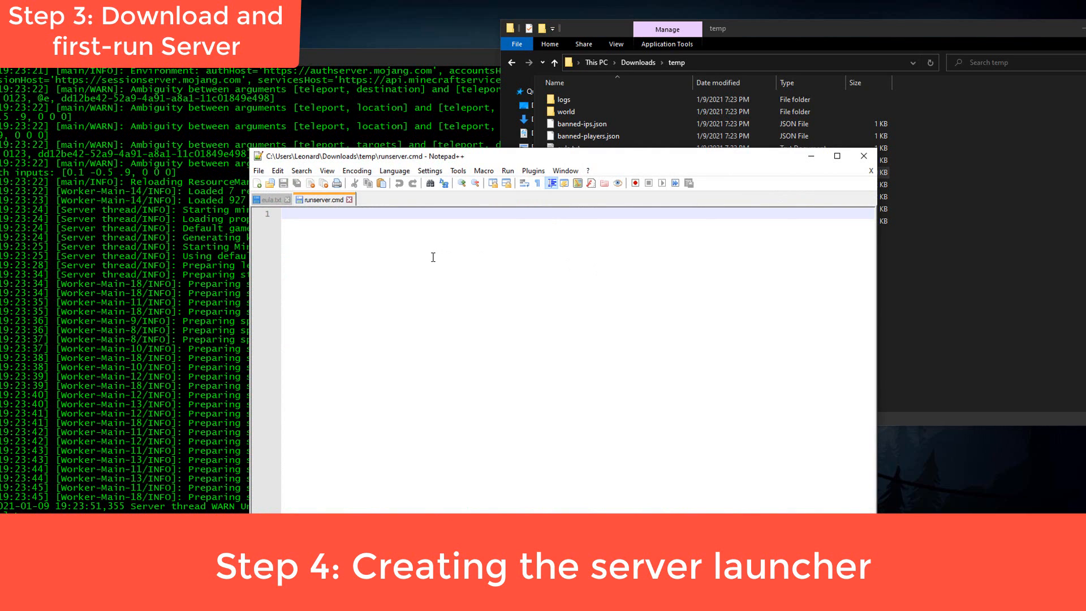
text(@echo off)
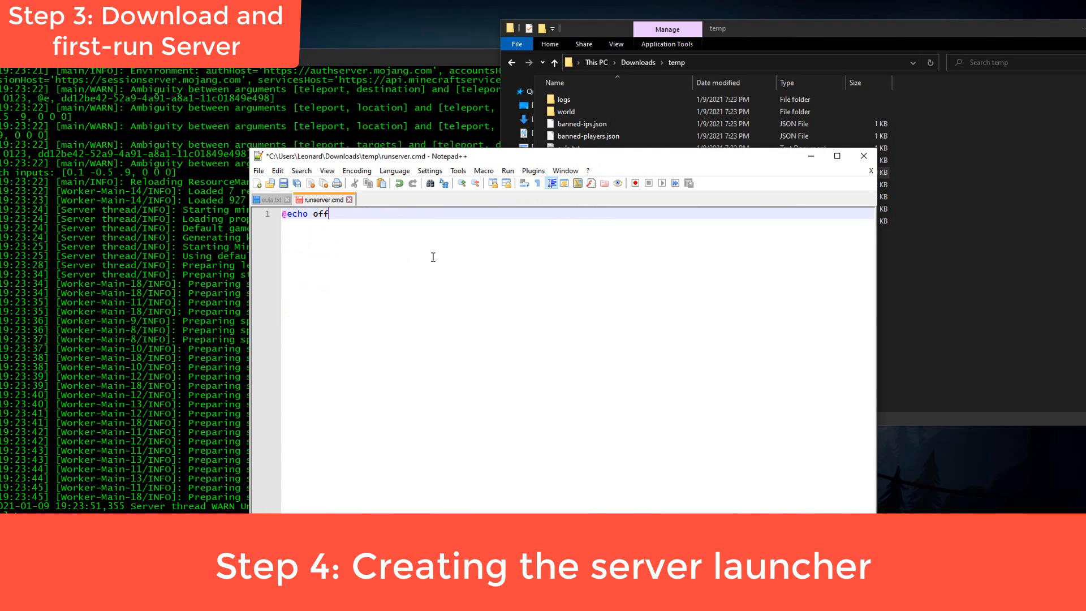
key(Return)
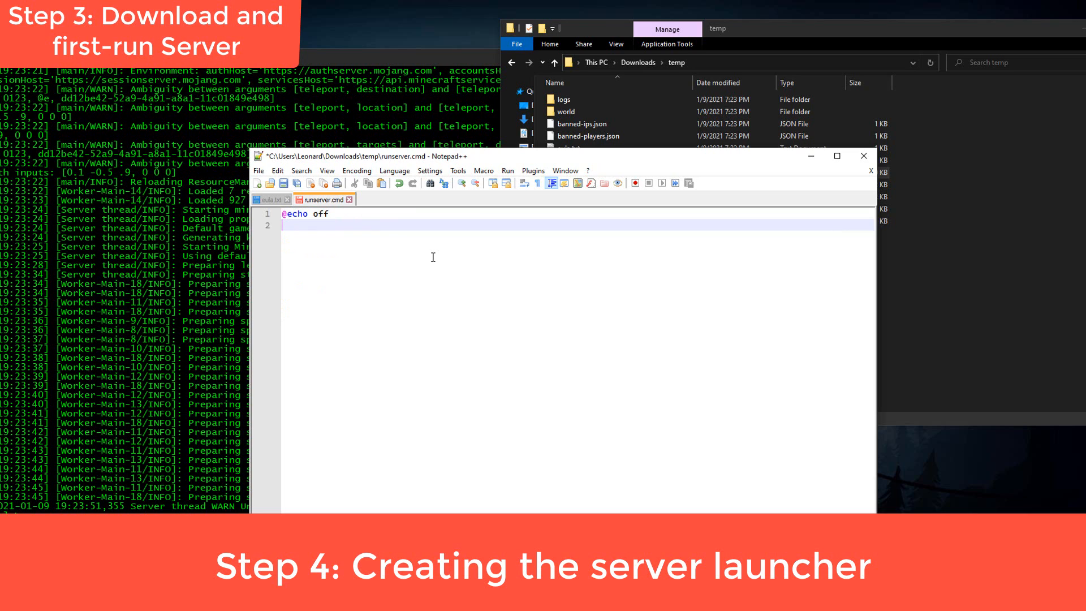
text(------------------)
key(Return)
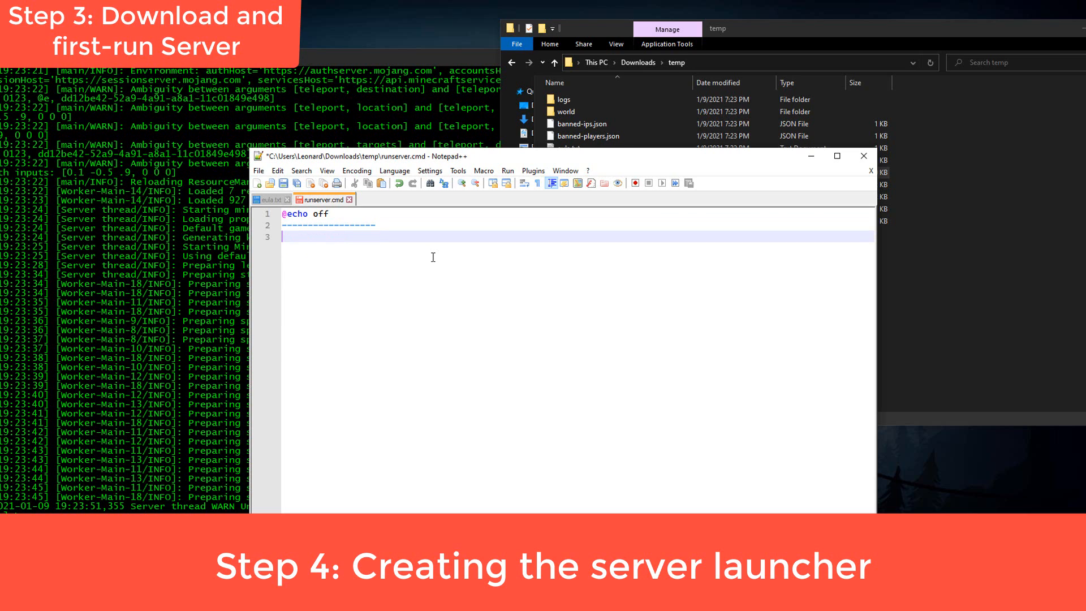
text(exit)
- Replace the dashed placeholder line in runserver.cmd with java -Xms1G -Xmx8G
drag(404, 226, 252, 229)
text(ja)
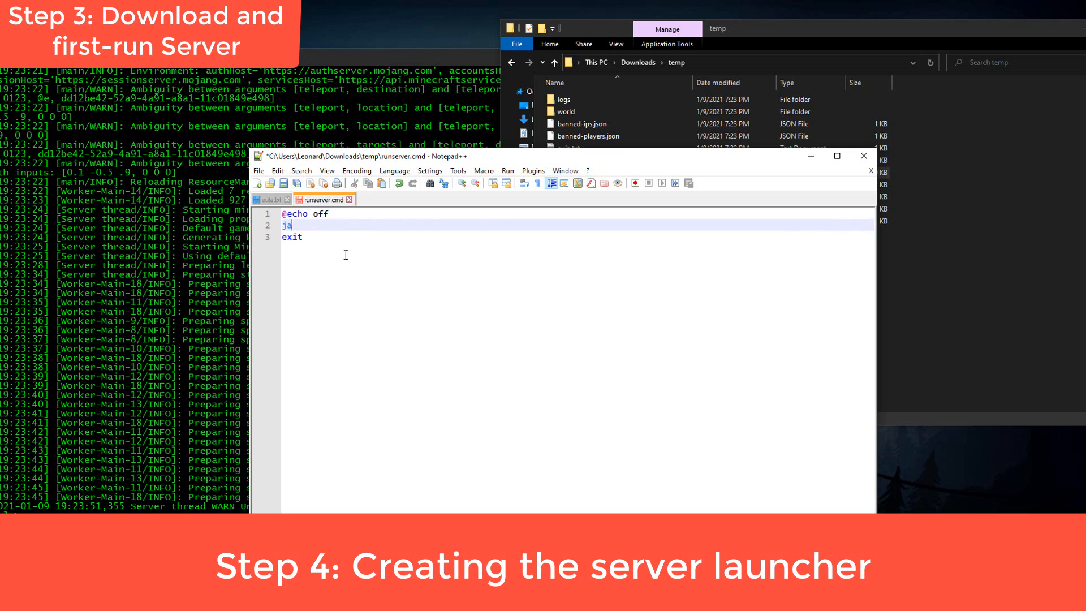
text(va -)
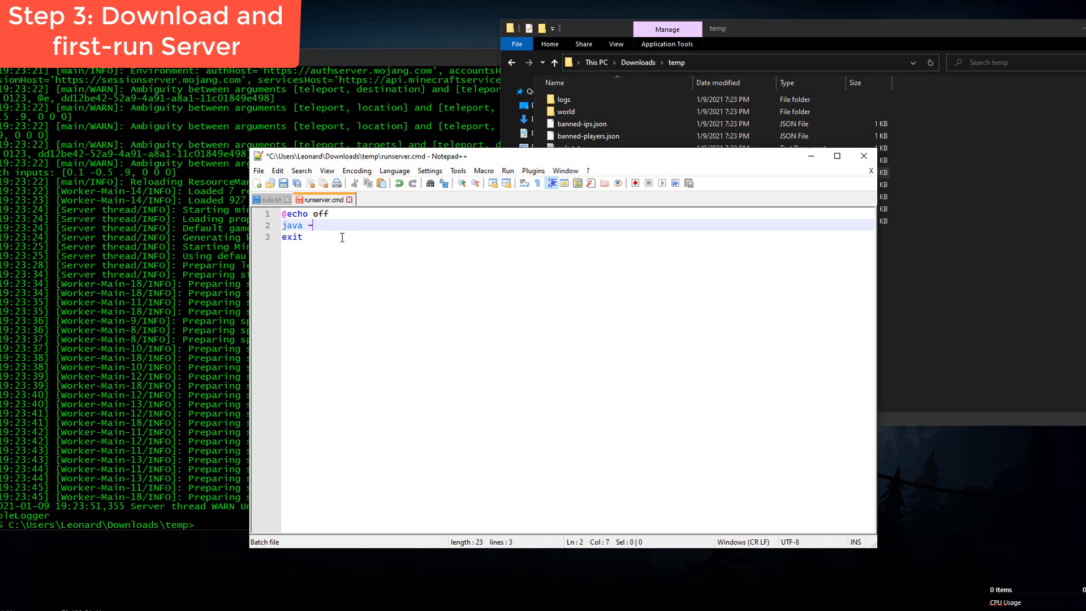
text(Xms1G -Xmx8G)
drag(340, 227, 376, 228)
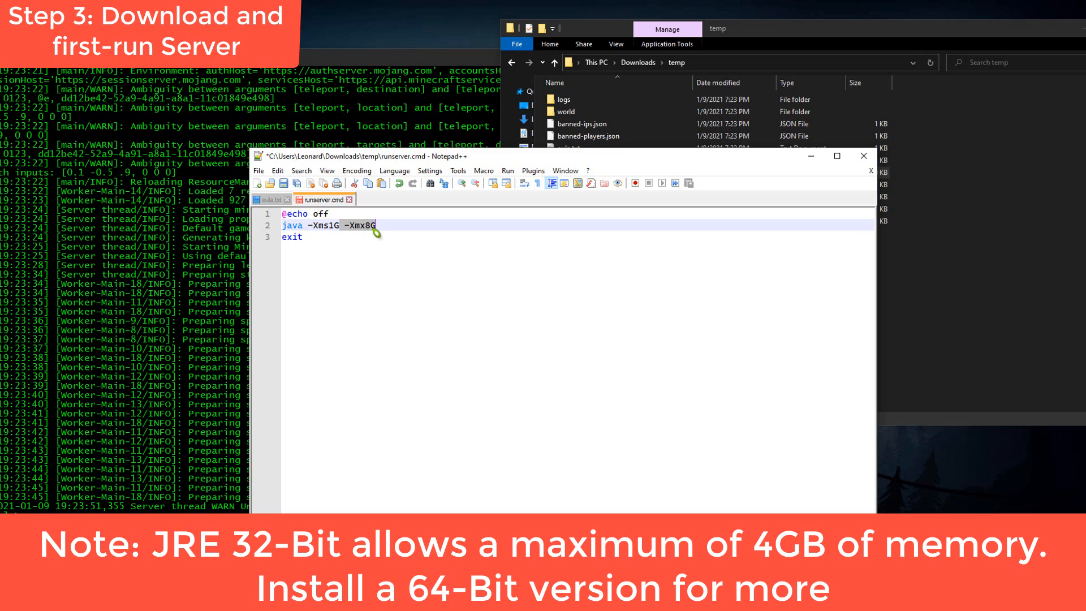
click(366, 226)
key(shift+Right)
text($)
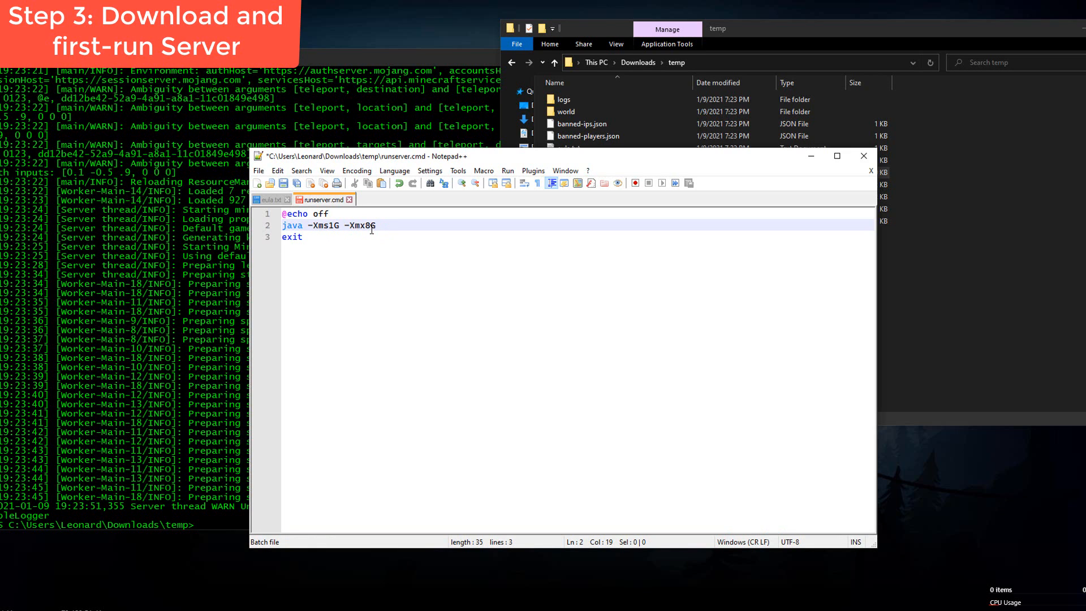
- Check the server jar's file name in the temp folder, complete the java line with -jar server.jar nogui, and save runserver.cmd
drag(505, 156, 359, 171)
text(-jar)
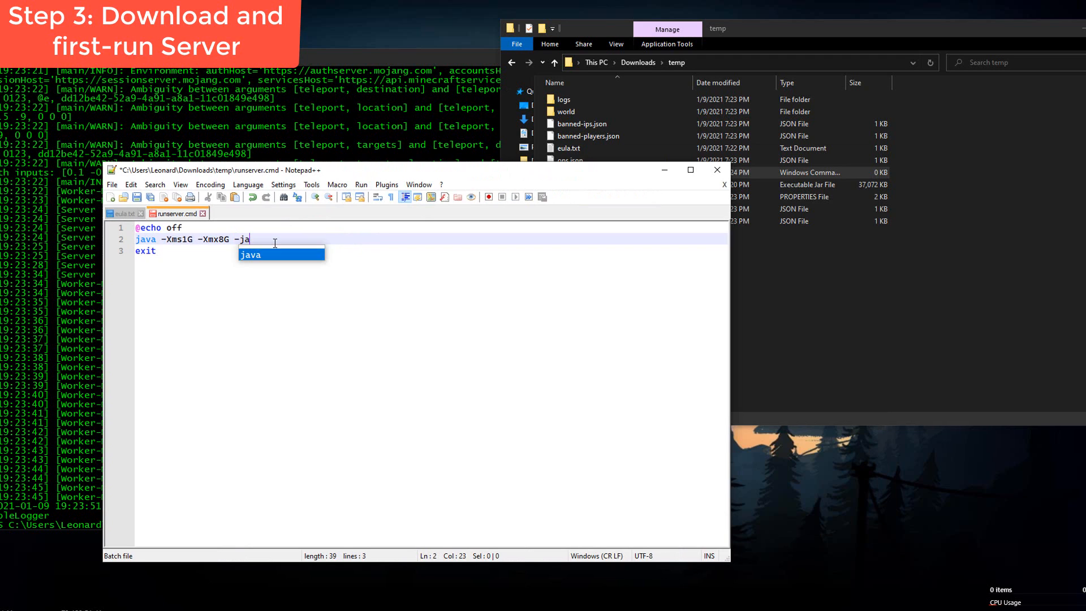
click(573, 153)
click(575, 185)
right_click(572, 185)
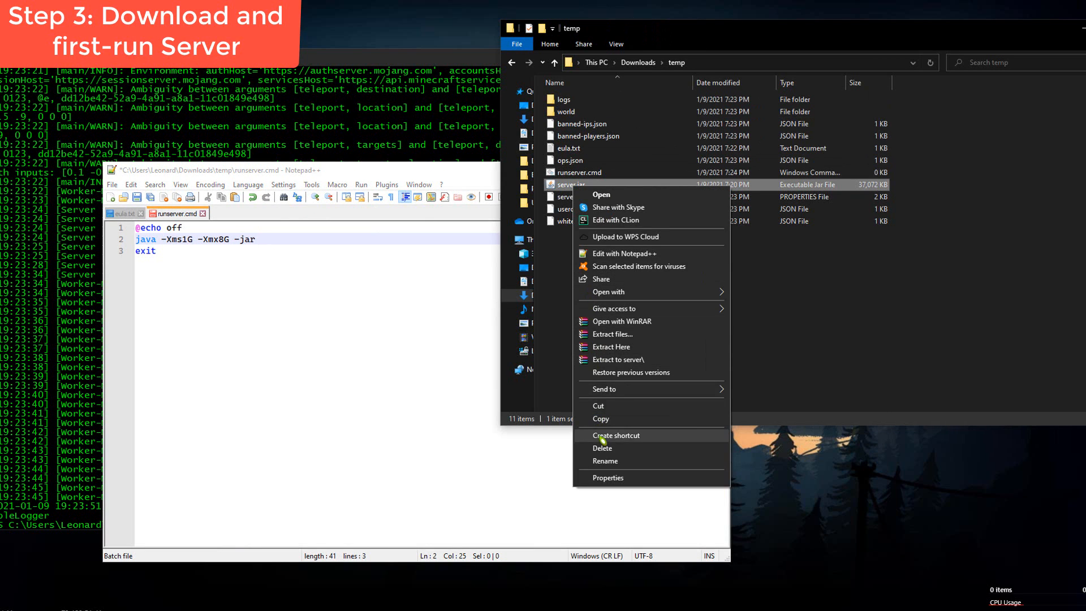
click(593, 461)
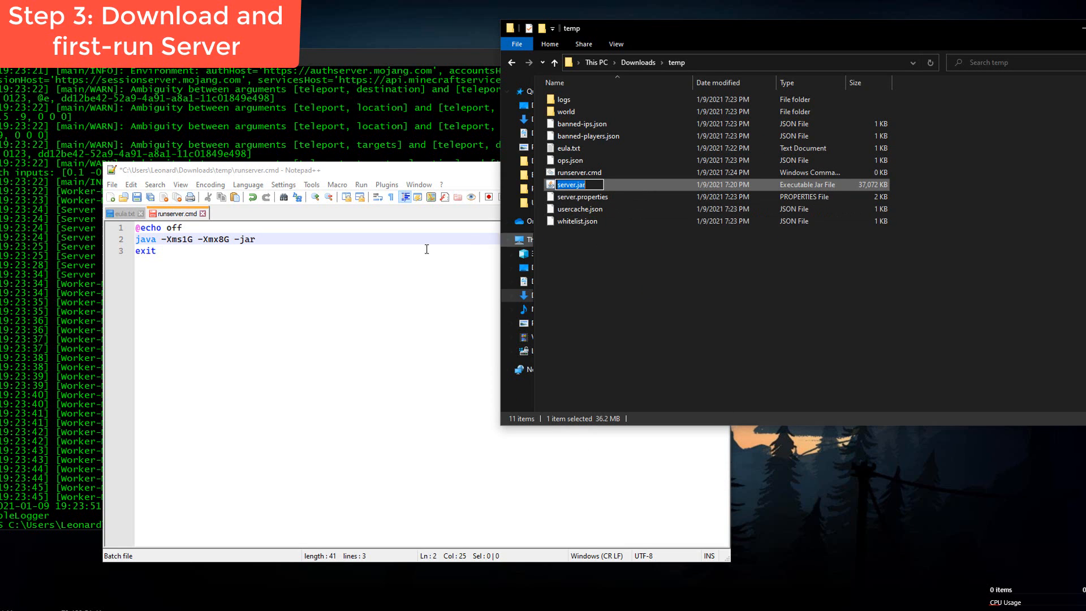
click(296, 242)
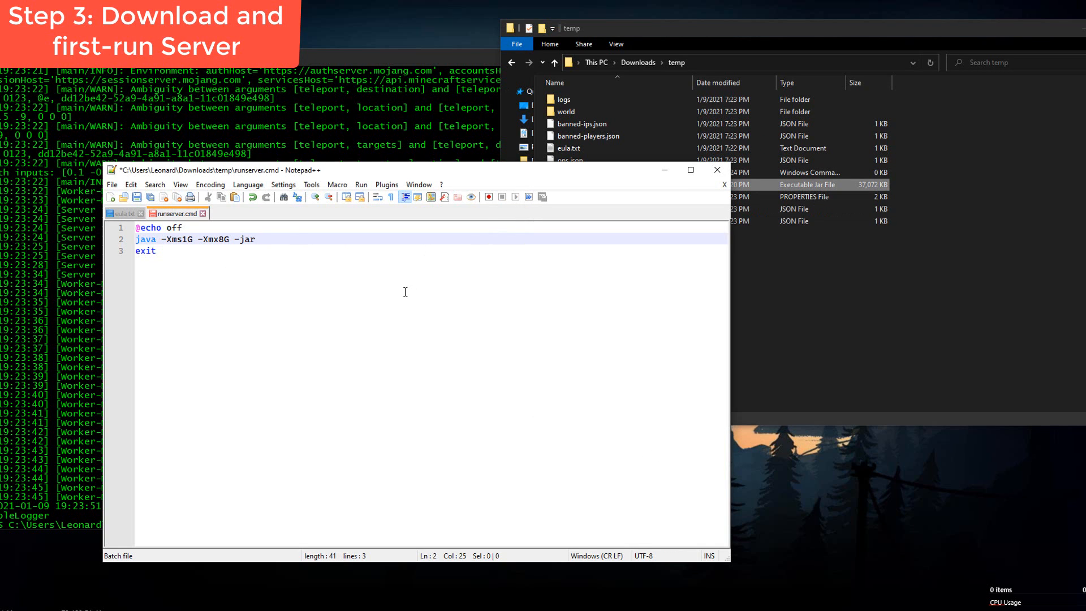
text(server.jar)
text(nogui)
key(ctrl+s)
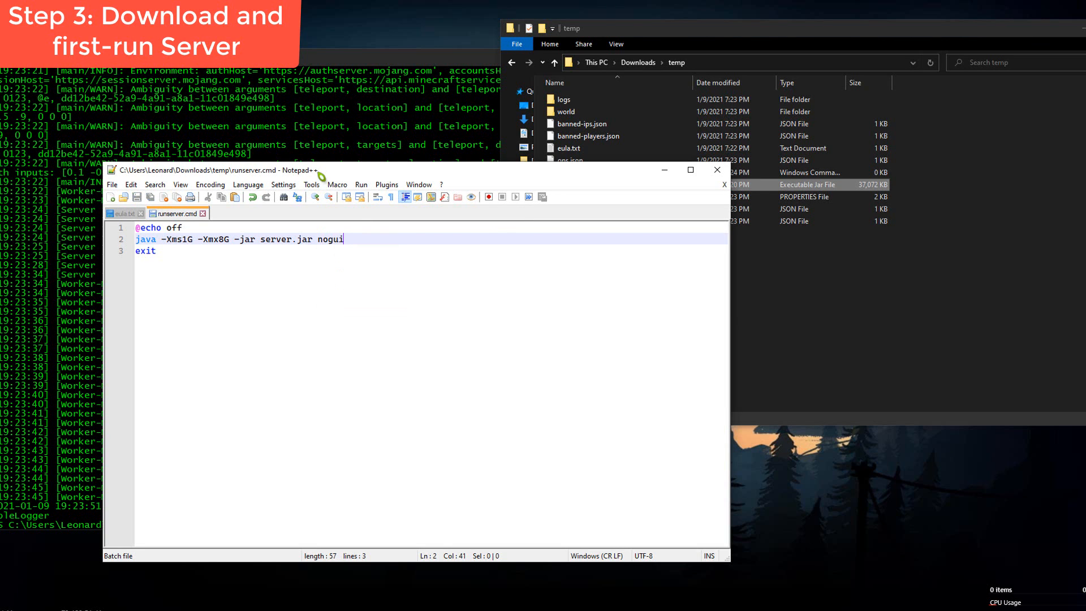
- Try to start the server by running the command runserver in the PowerShell window
drag(322, 170, 765, 207)
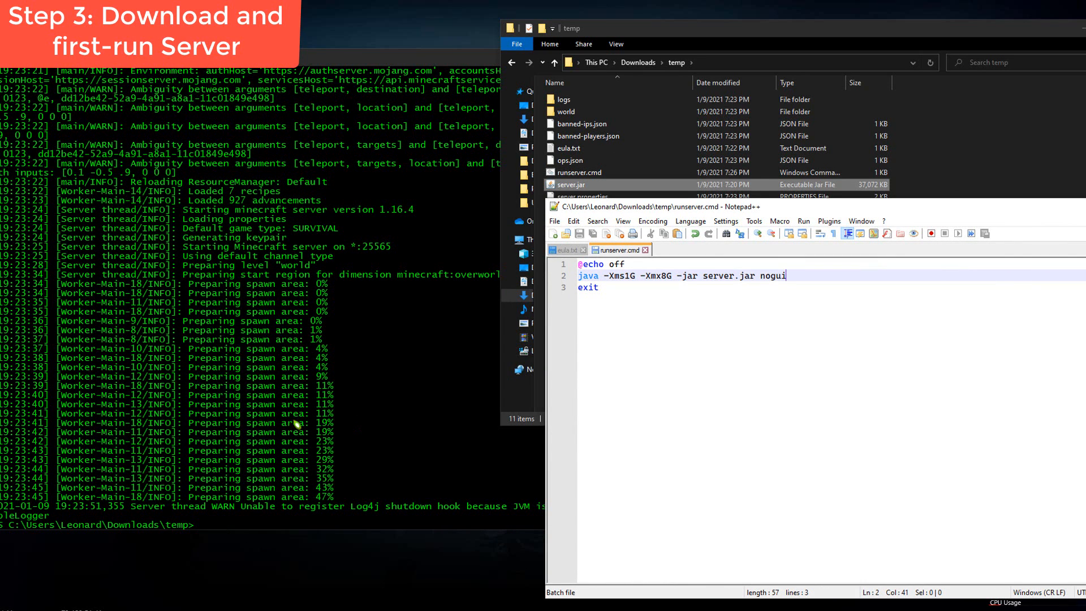
click(268, 415)
text(runserver)
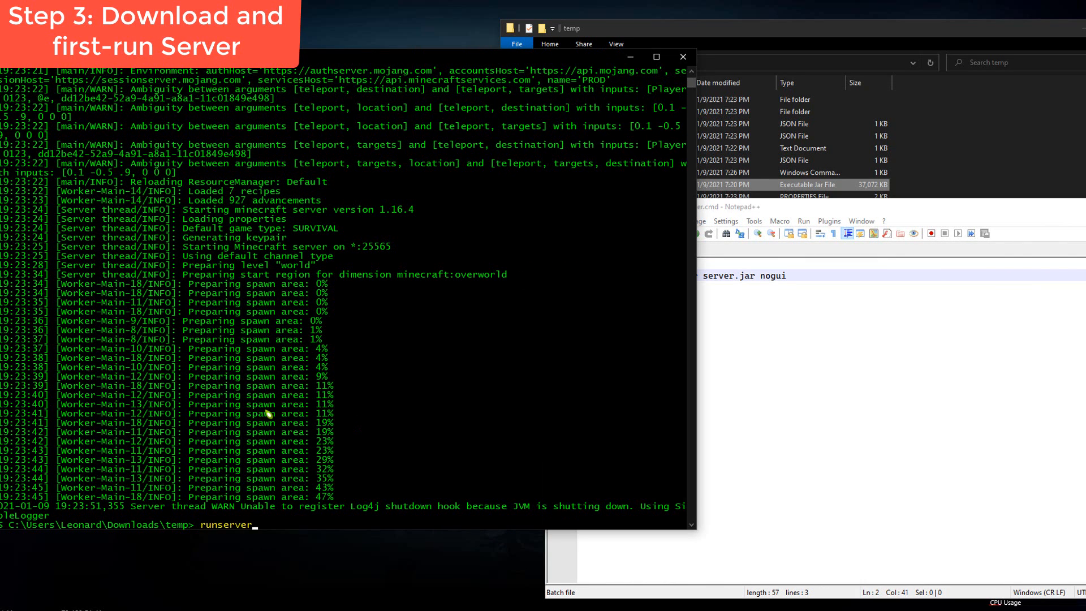
key(Return)
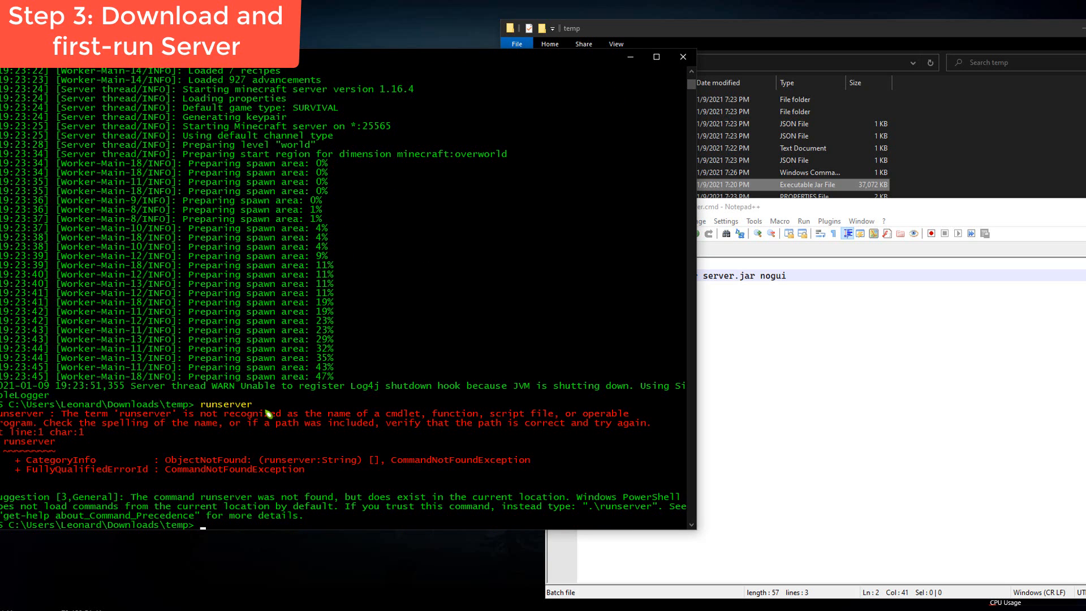
- Start the server in PowerShell with .\runserver.cmd, and answer y to terminate the batch job after the server has loaded
text(.un)
key(Tab)
key(Return)
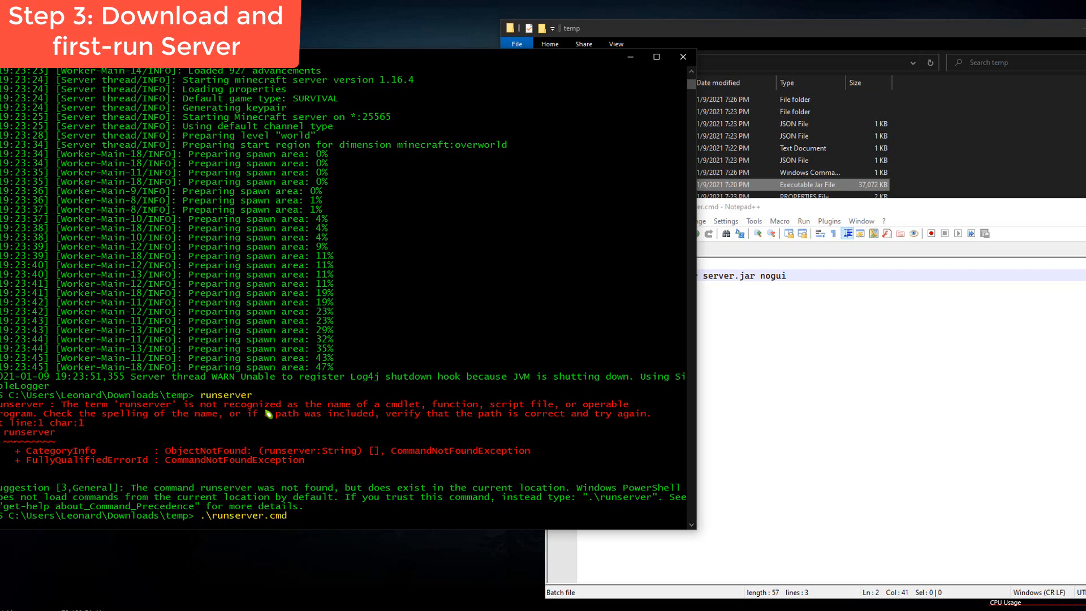
key(Return)
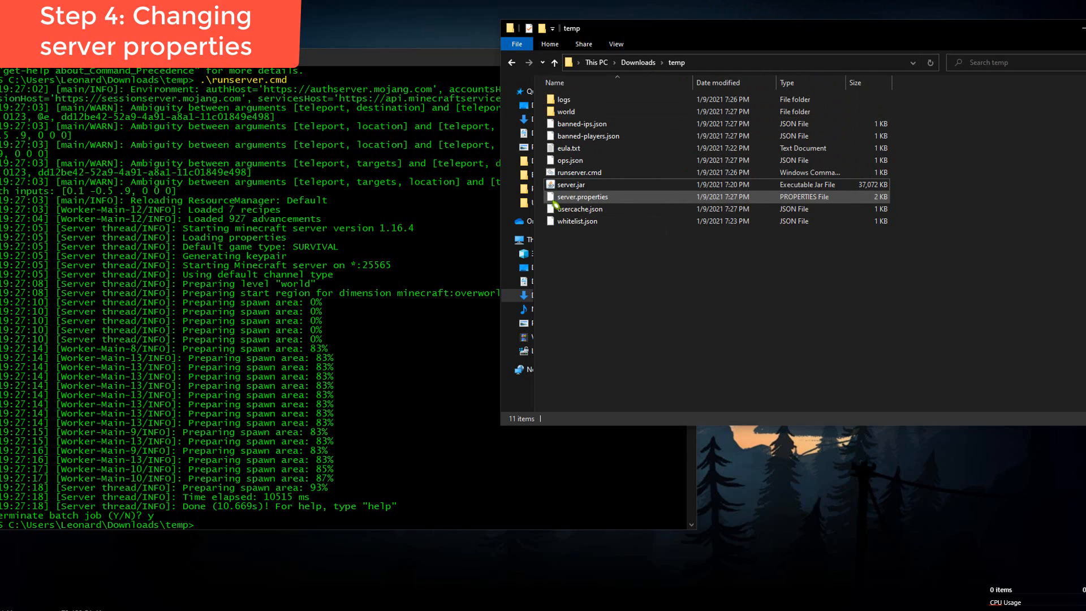
- Open server.properties from the temp folder in Notepad++ and maximize the editor window
click(621, 204)
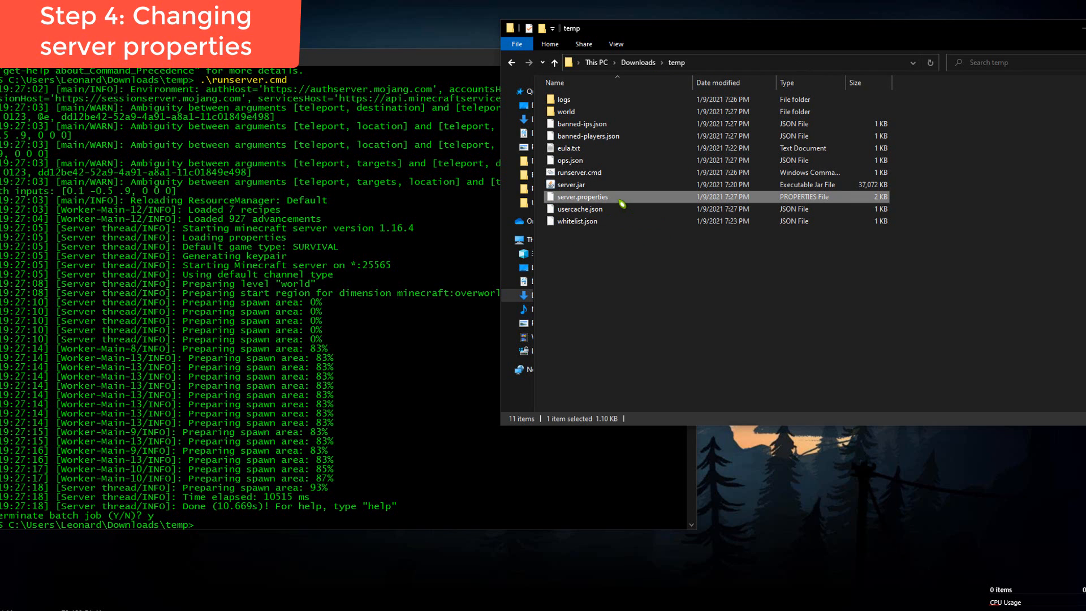
right_click(621, 204)
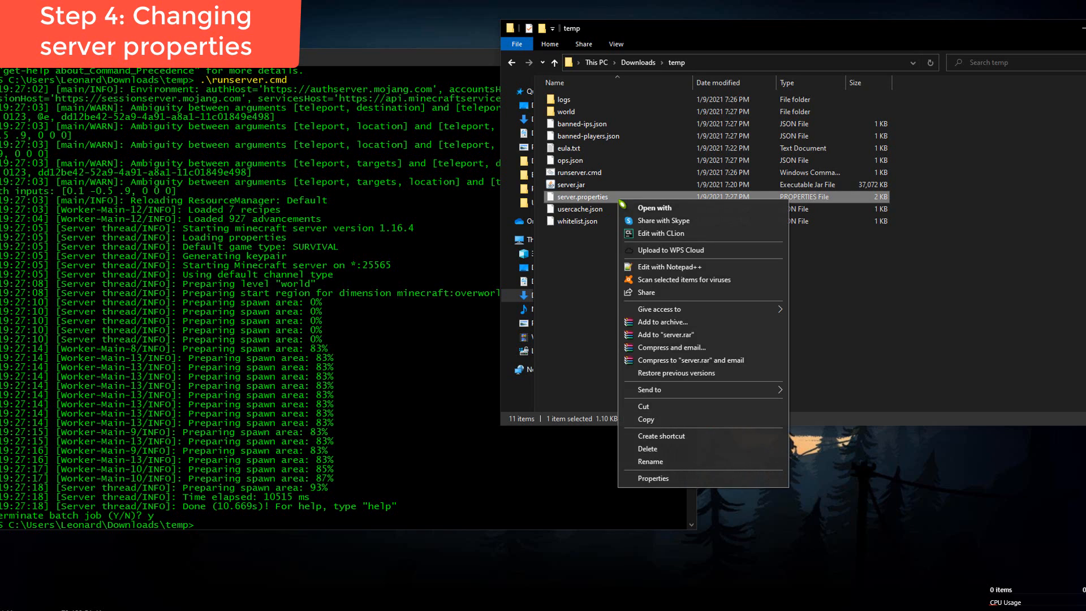
click(672, 266)
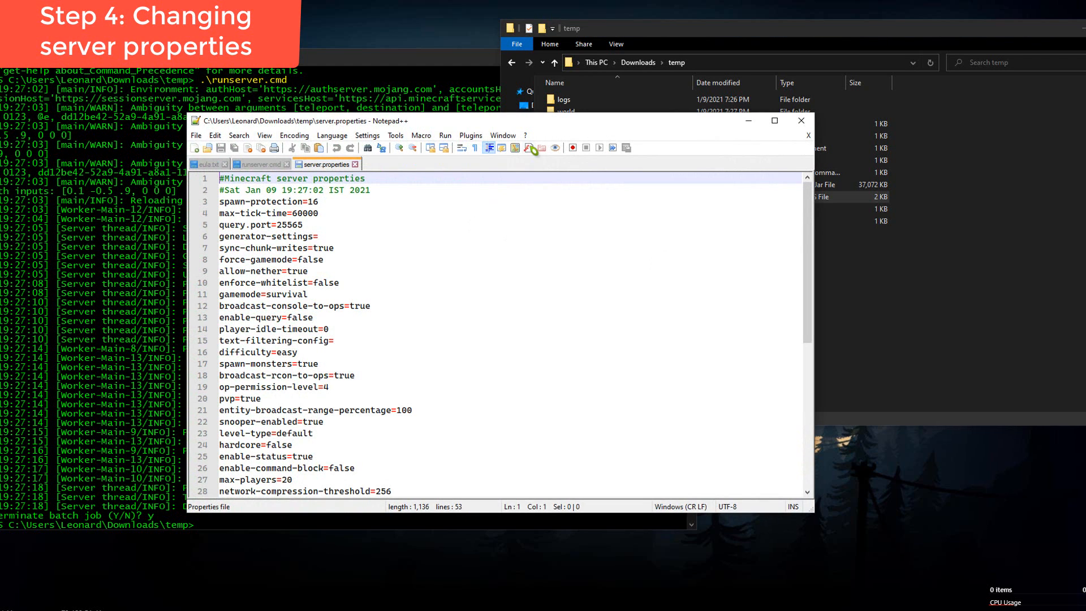
drag(543, 117, 503, 0)
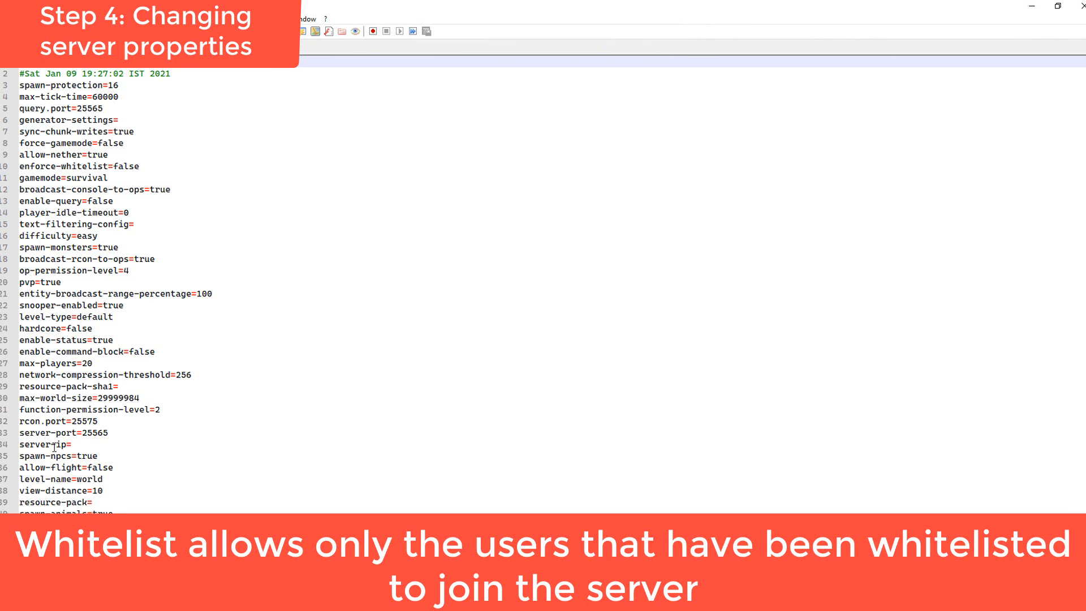
- Set the white-list property to true in server.properties
scroll(72, 439, down, 1)
scroll(72, 438, down, 1)
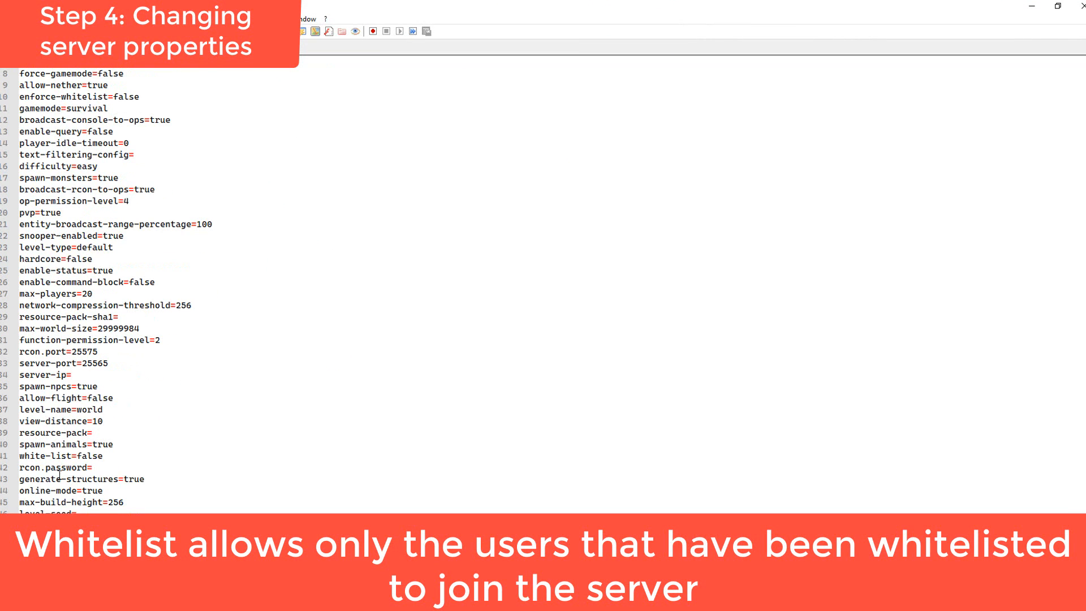
double_click(79, 457)
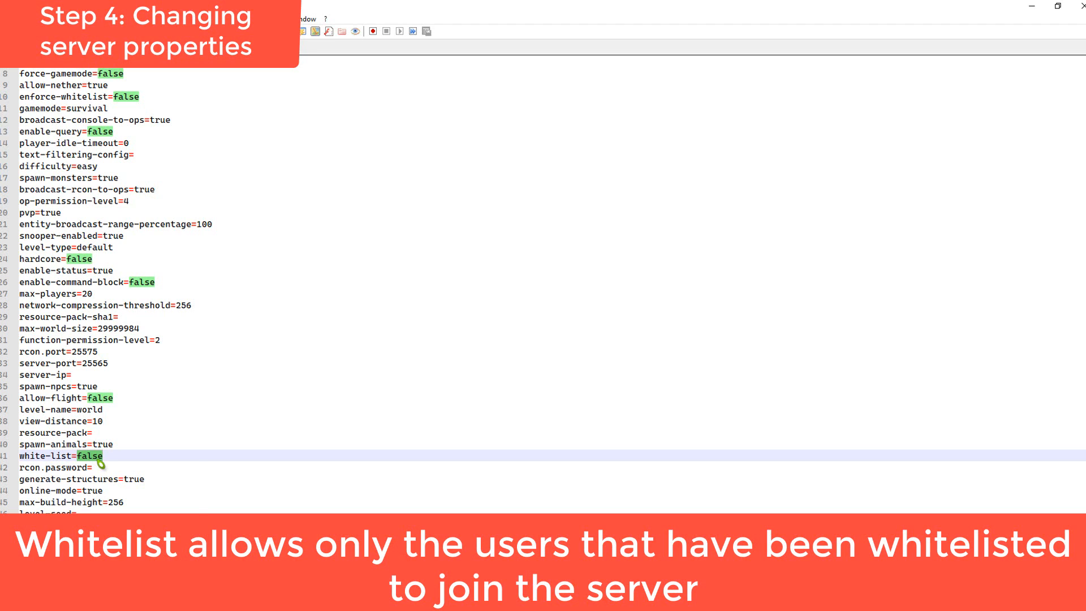
text(true)
key(Escape)
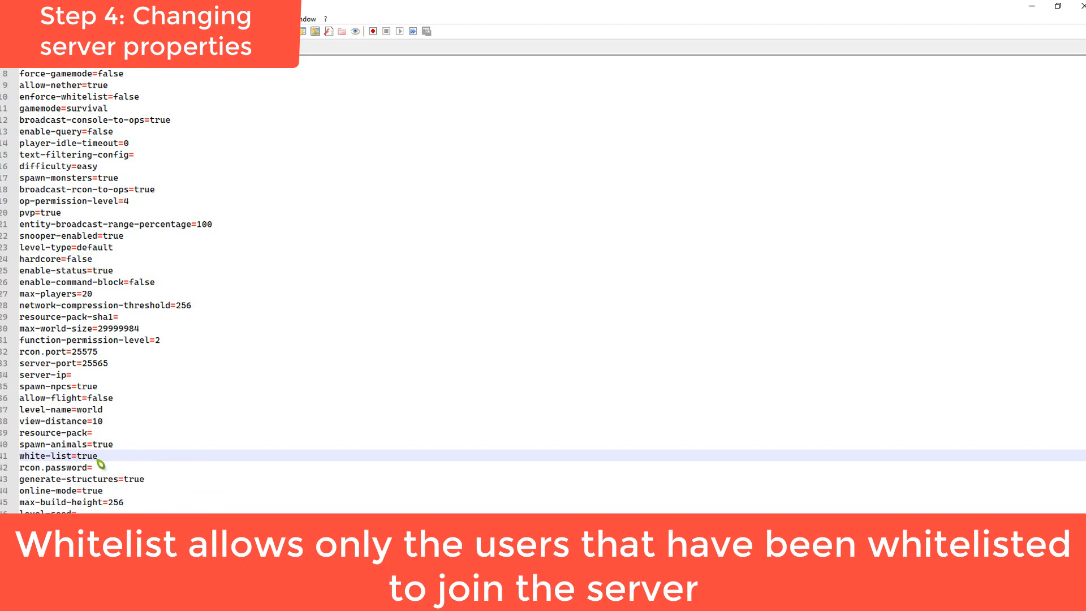
click(12, 458)
click(11, 461)
- Add the note "-> default to localhost" after server-ip= and remove it again
drag(74, 375, 1, 378)
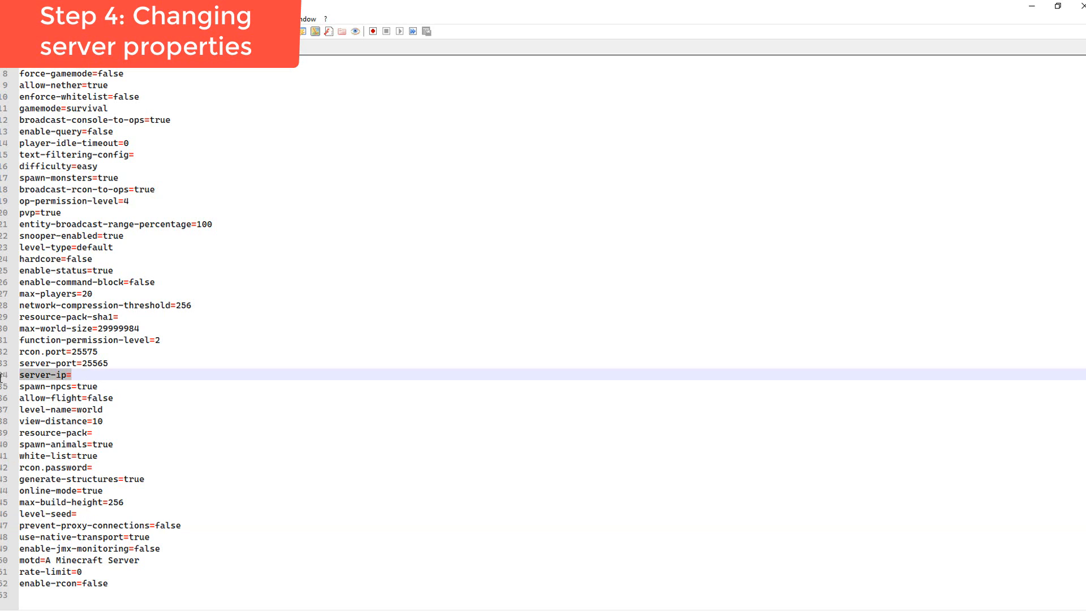
click(79, 374)
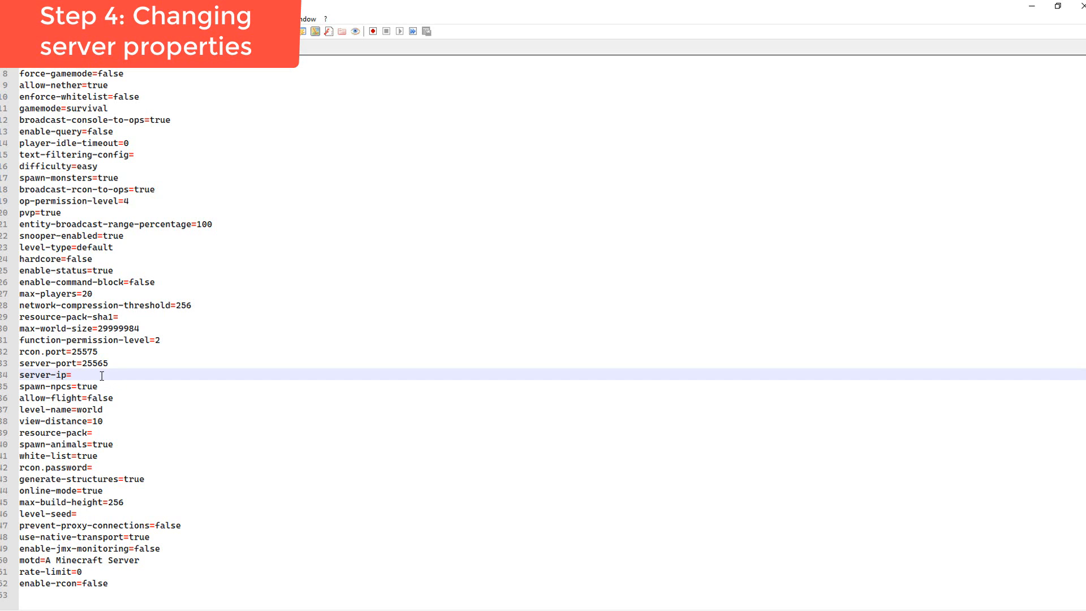
text(-> de)
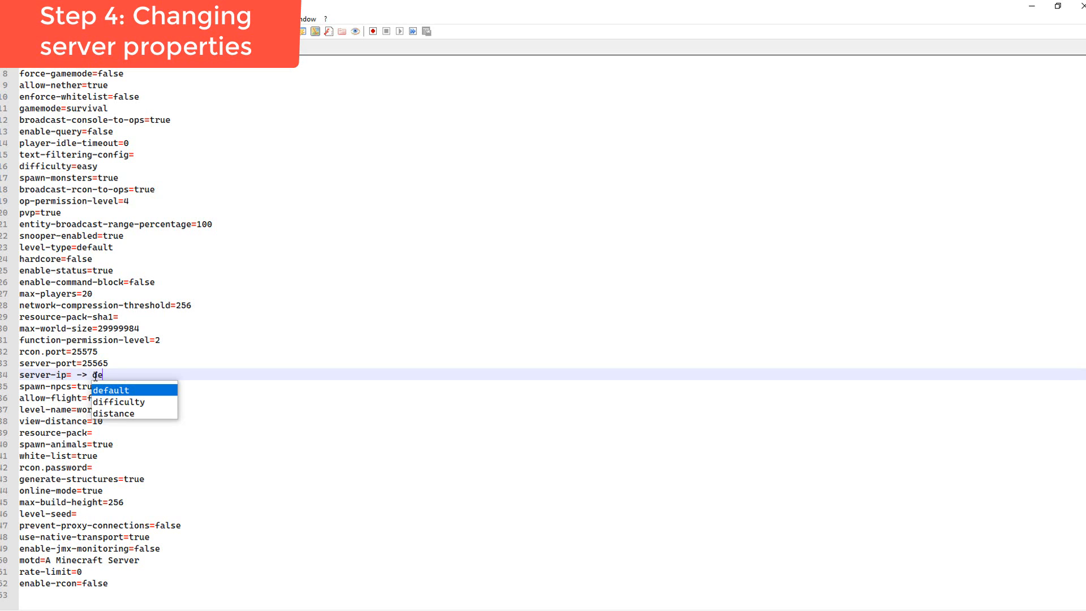
text(fault to localhost)
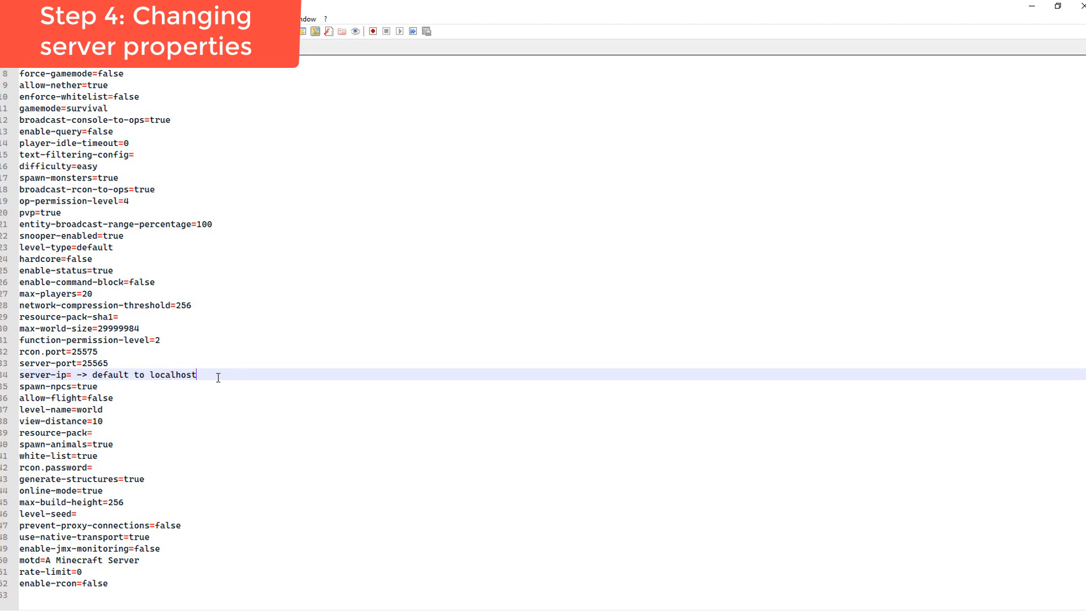
drag(218, 377, 152, 372)
drag(74, 374, 226, 371)
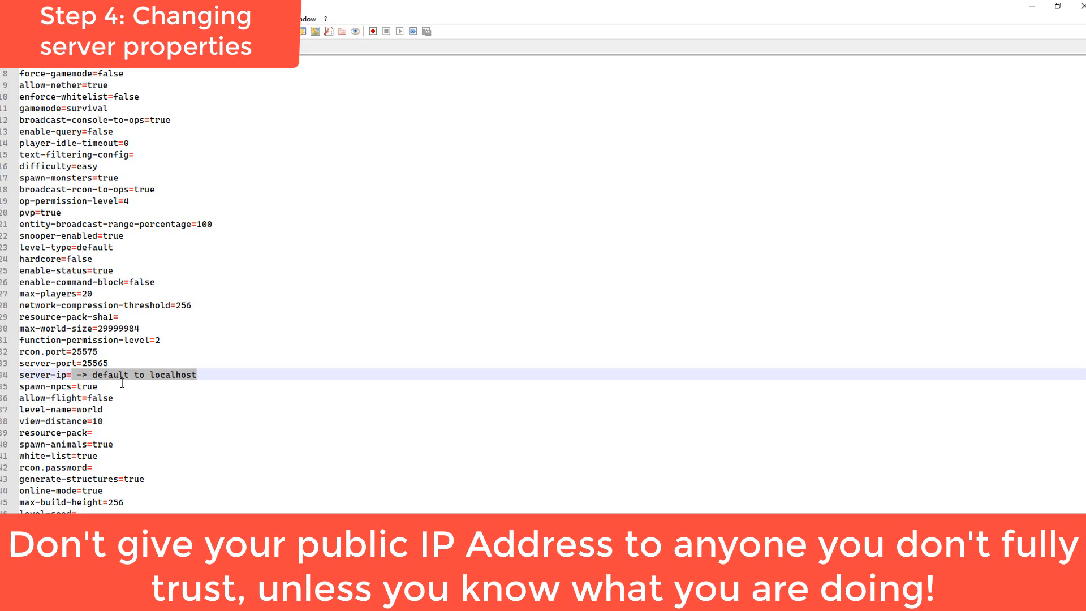
key(BackSpace)
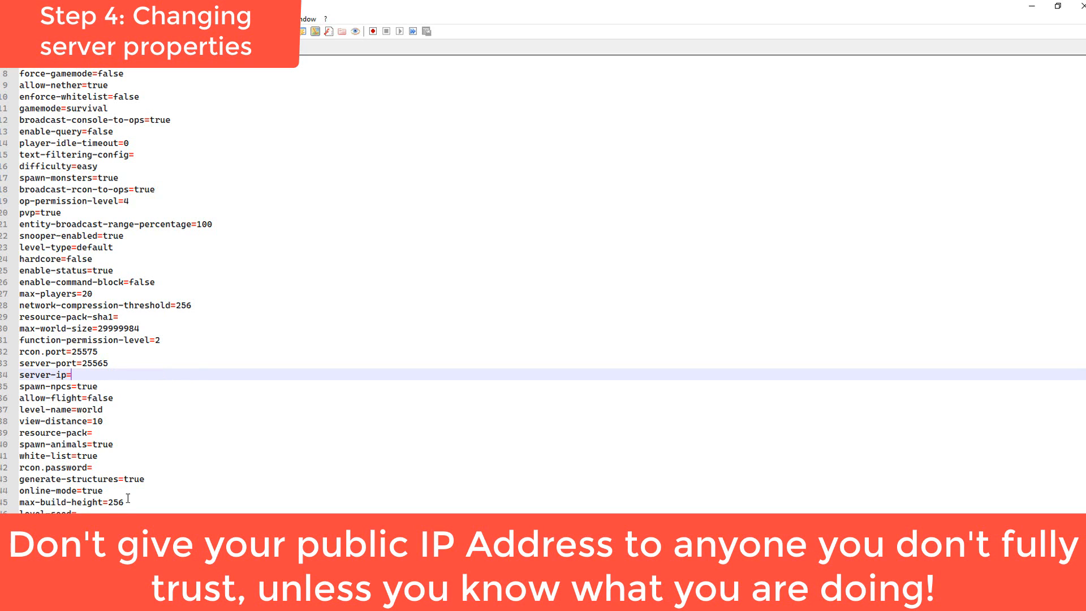
- Review the difficulty setting in server.properties
scroll(118, 475, up, 2)
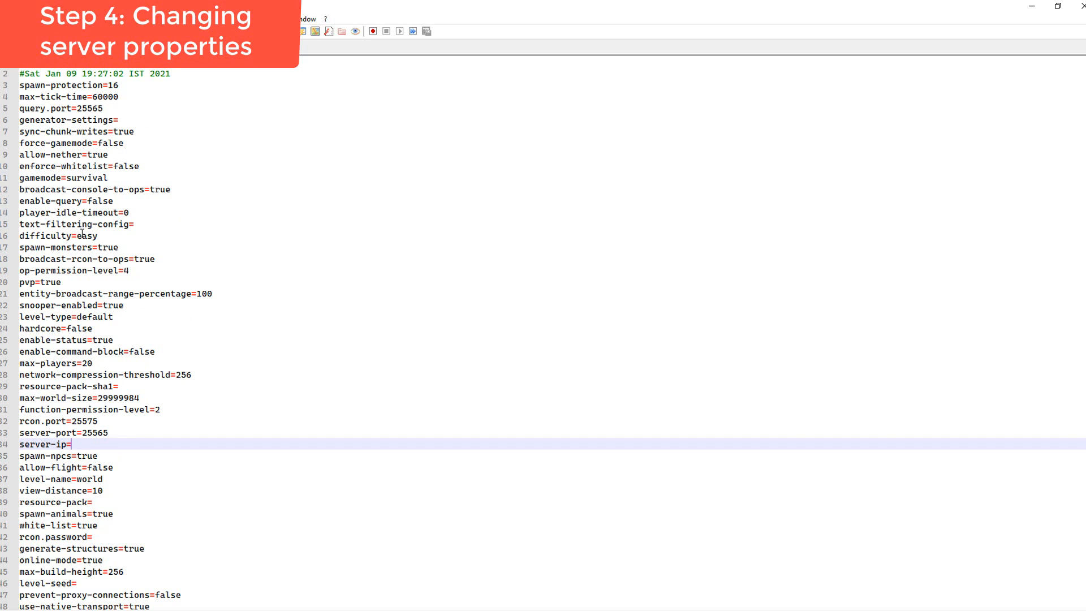
drag(77, 234, 123, 233)
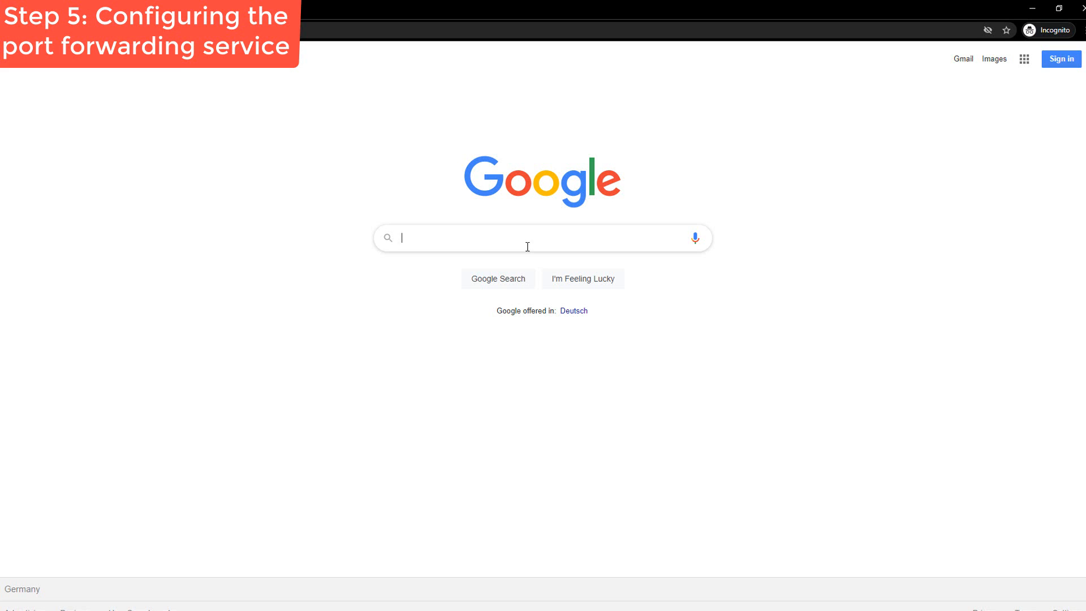
- Switch to the browser, search Google for ngrok, open the ngrok.com website and start the free registration
text(ngrok)
key(Return)
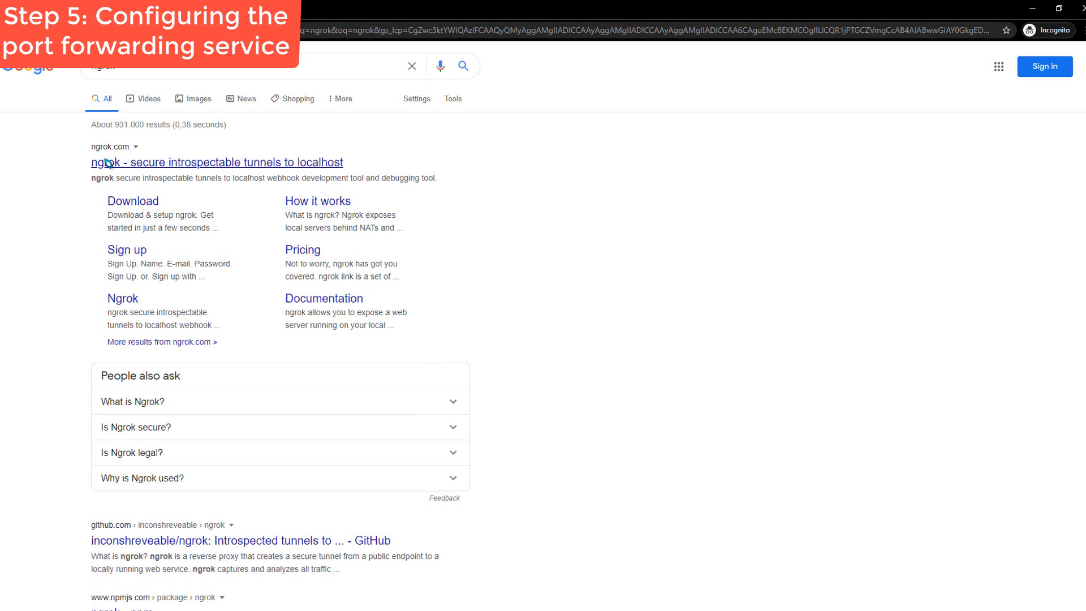
click(312, 161)
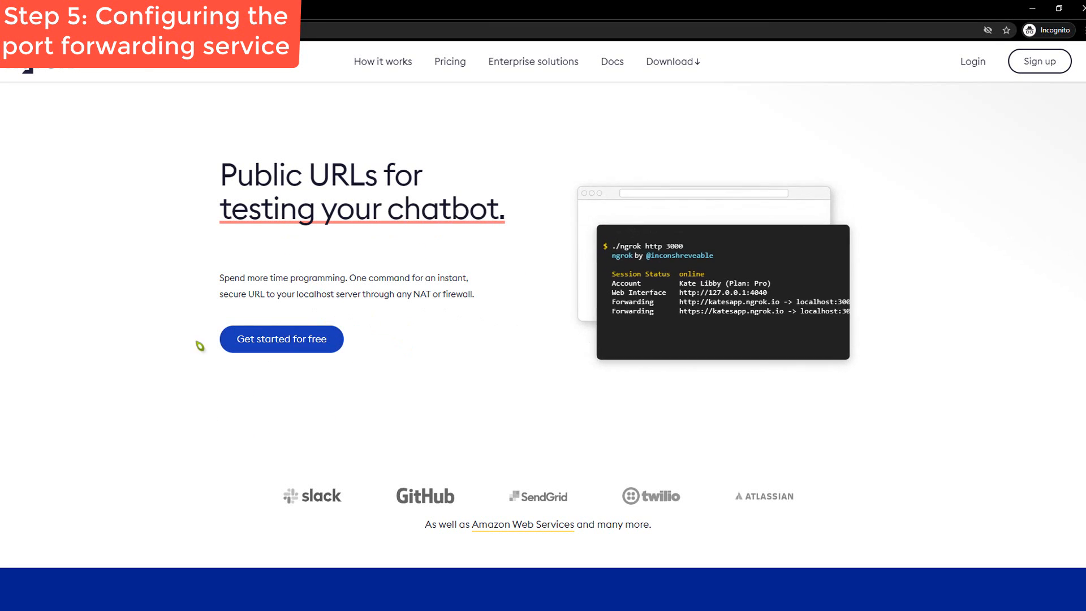
click(279, 349)
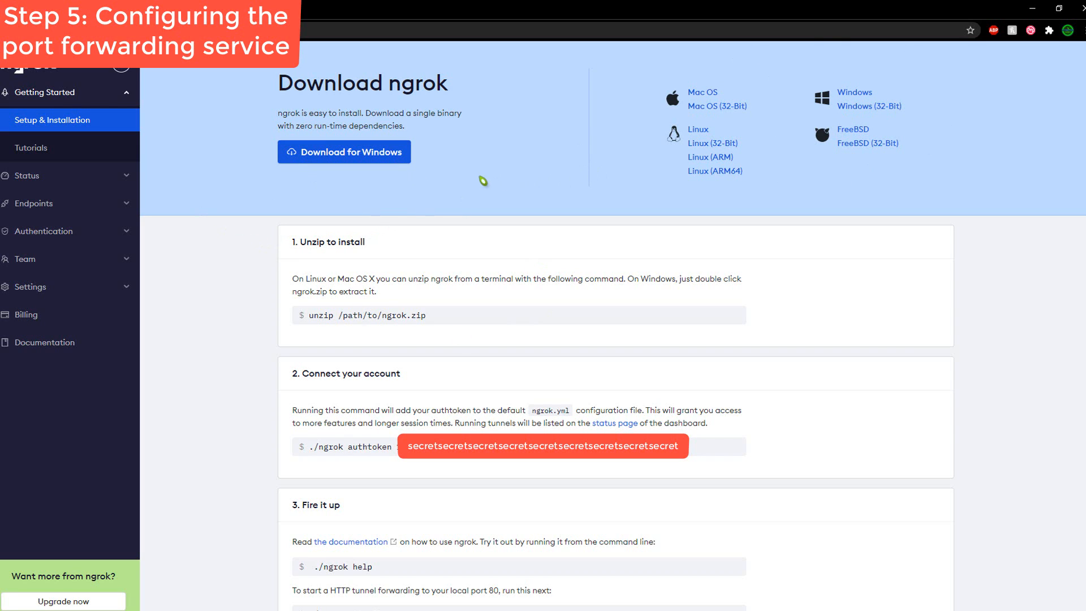
- Download ngrok for Windows and read the instructions for connecting the account with the authtoken
click(357, 156)
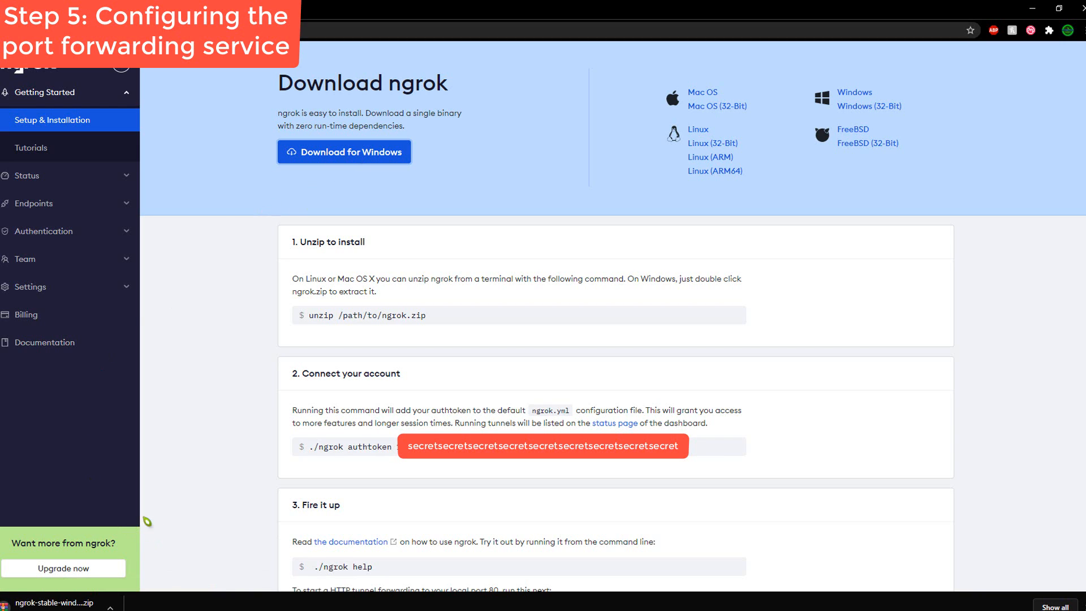
drag(300, 373, 407, 373)
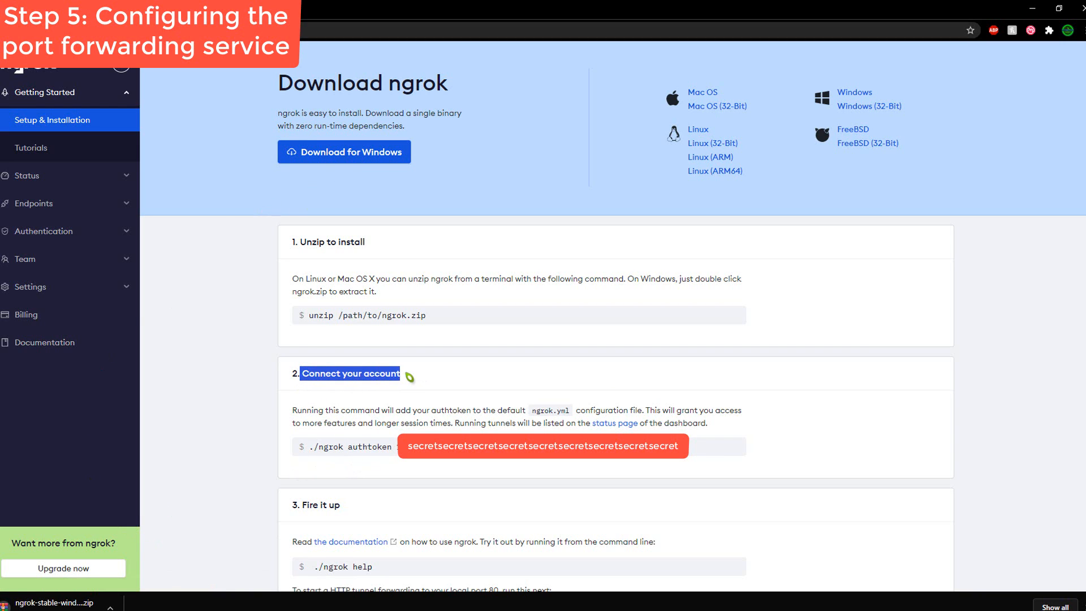
drag(290, 411, 746, 412)
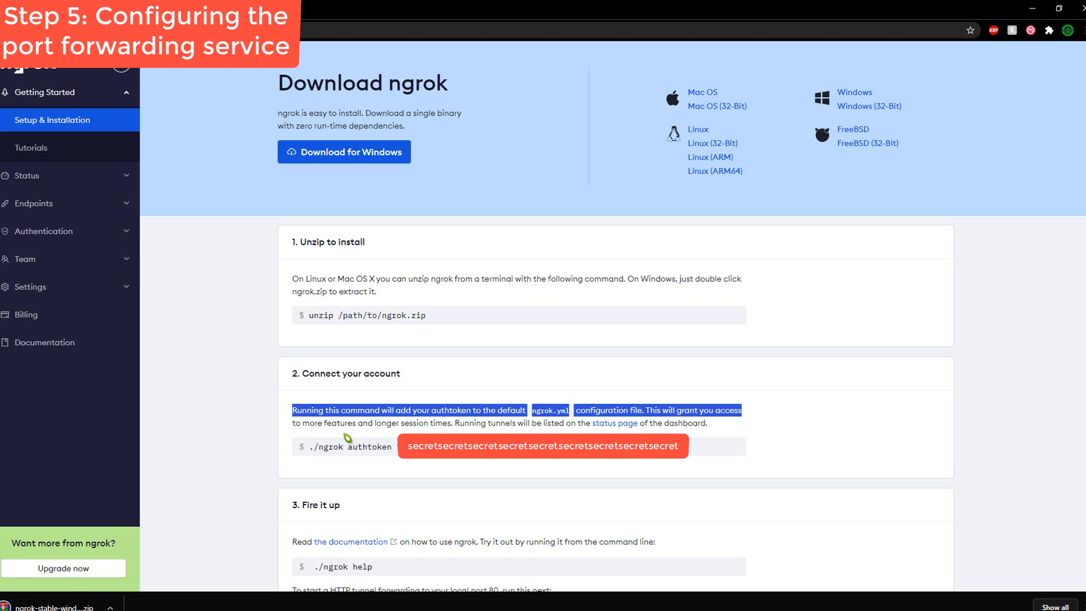
drag(293, 424, 629, 425)
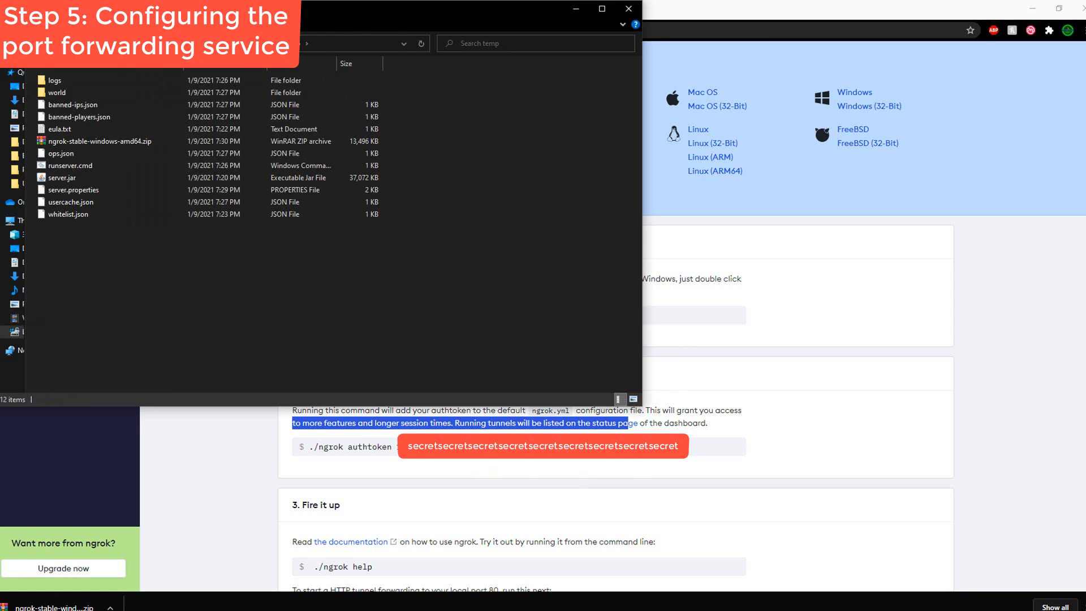
- Extract ngrok.exe from ngrok-stable-windows-amd64.zip into the temp server folder and close the archive
drag(227, 14, 610, 41)
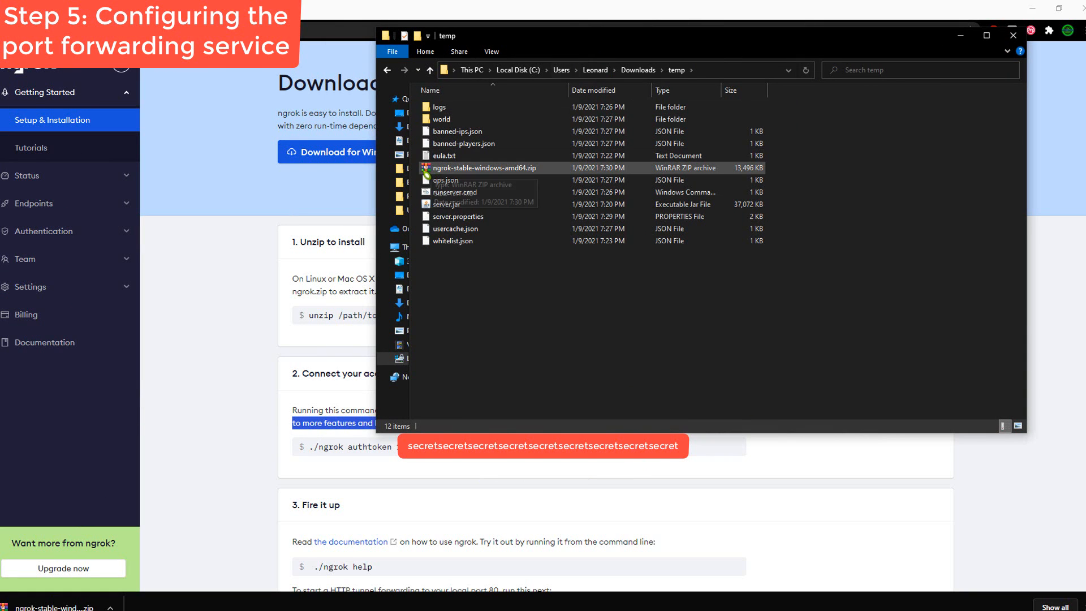
click(504, 169)
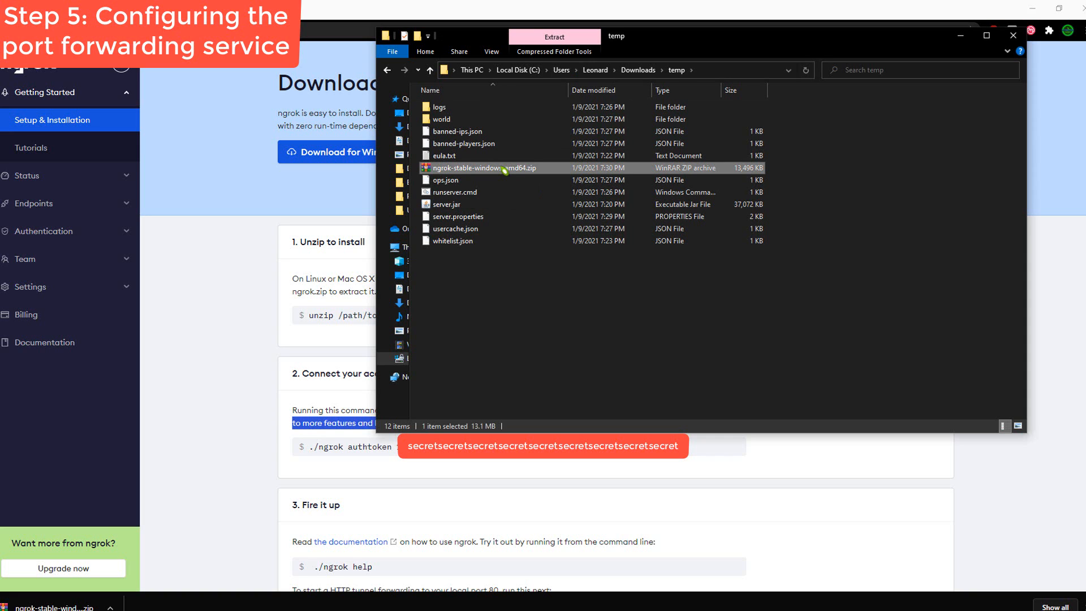
double_click(480, 170)
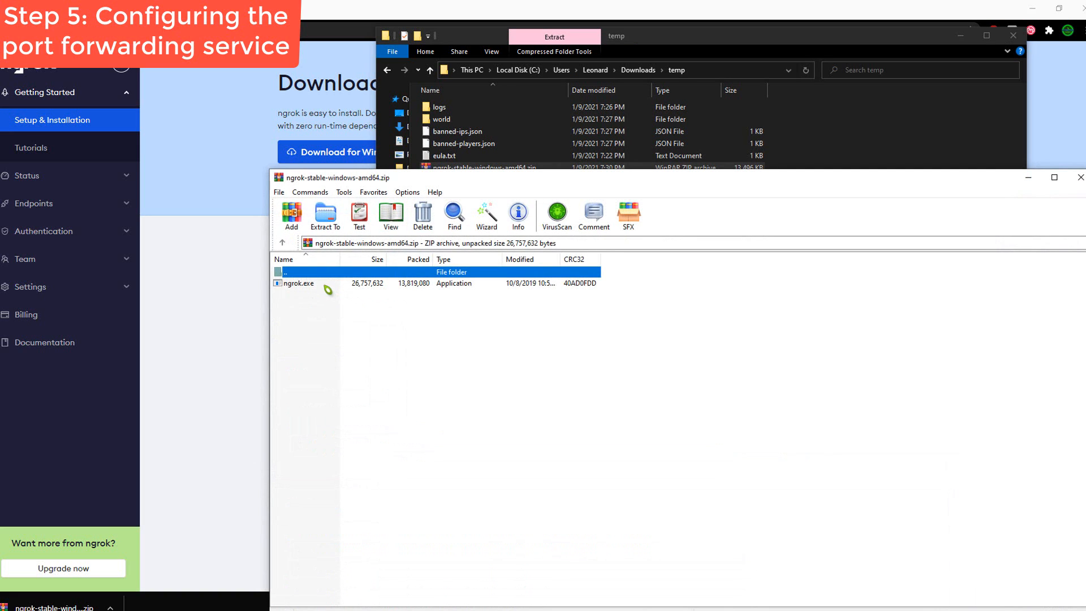
drag(325, 285, 902, 164)
drag(848, 175, 642, 166)
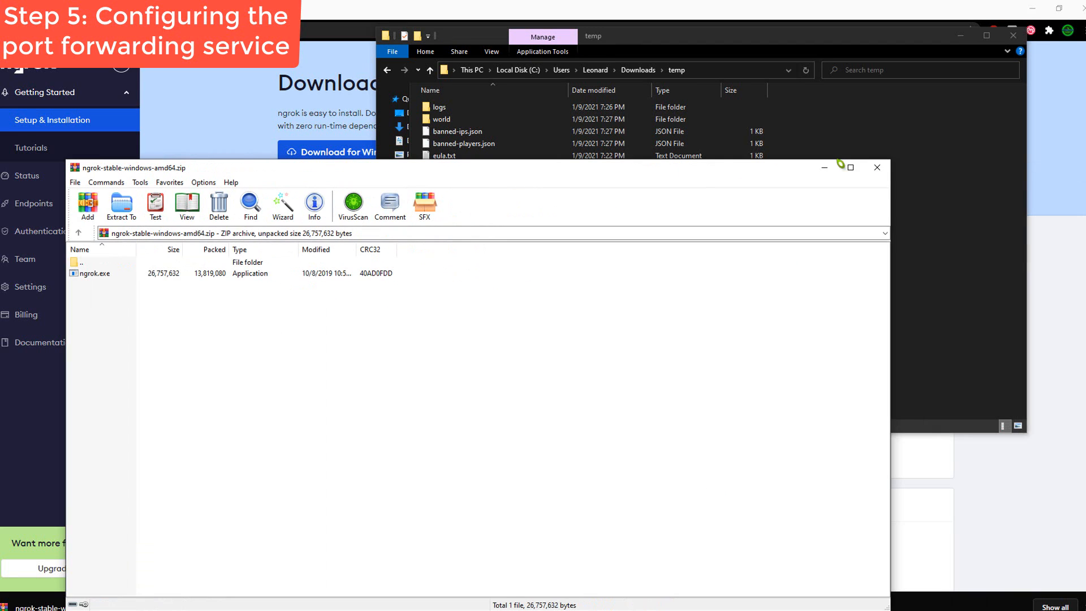
click(868, 171)
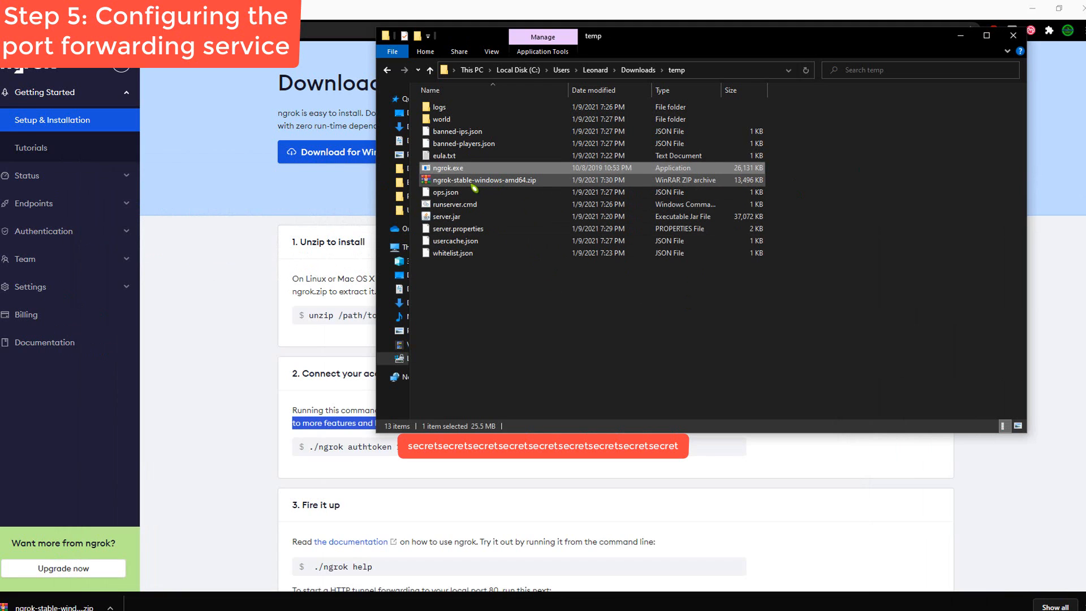
- Delete ngrok-stable-windows-amd64.zip from the temp folder and close the browser window
click(512, 185)
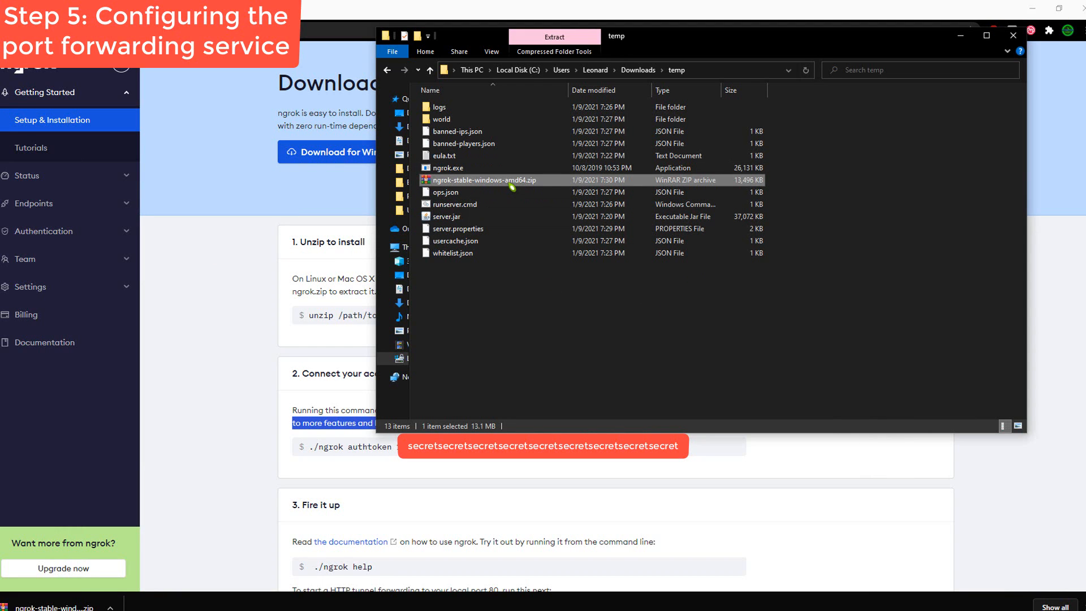
key(Delete)
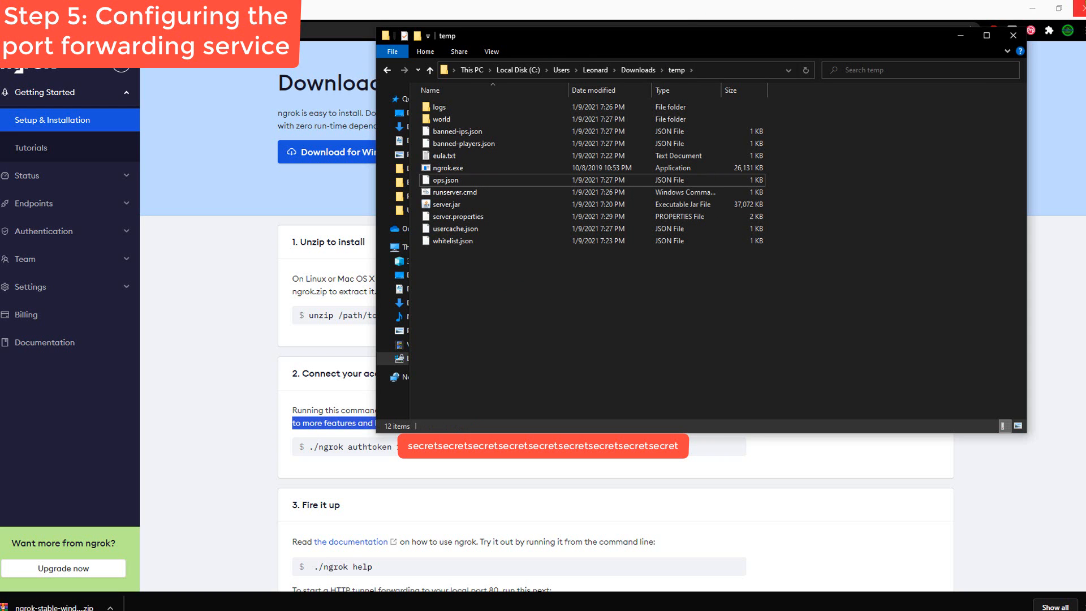
click(1079, 7)
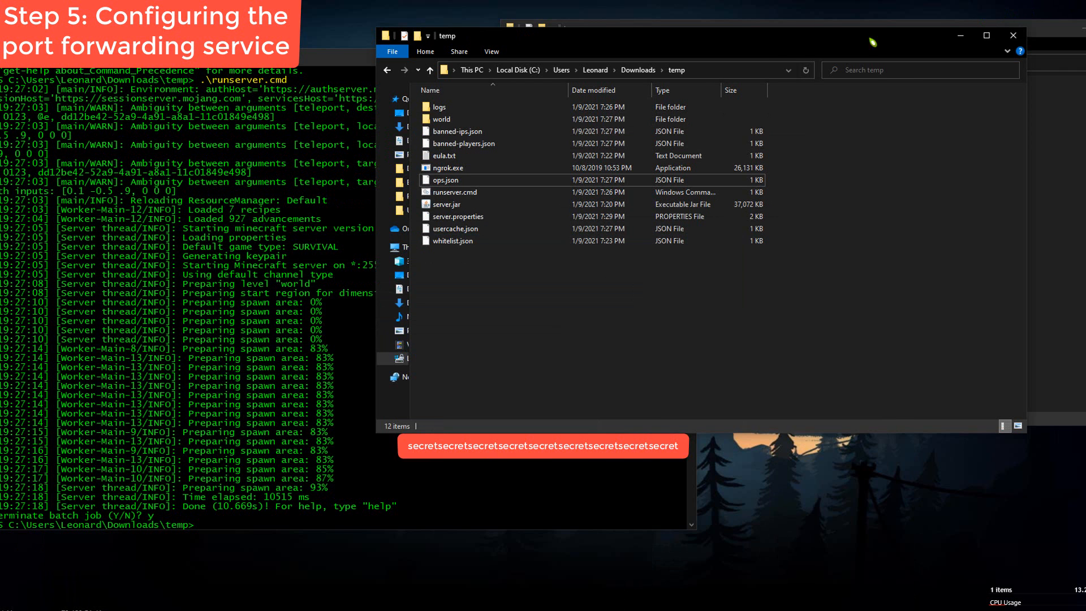
- Switch to PowerShell and register the ngrok account by running ./ngrok authtoken with the copied authtoken
click(133, 278)
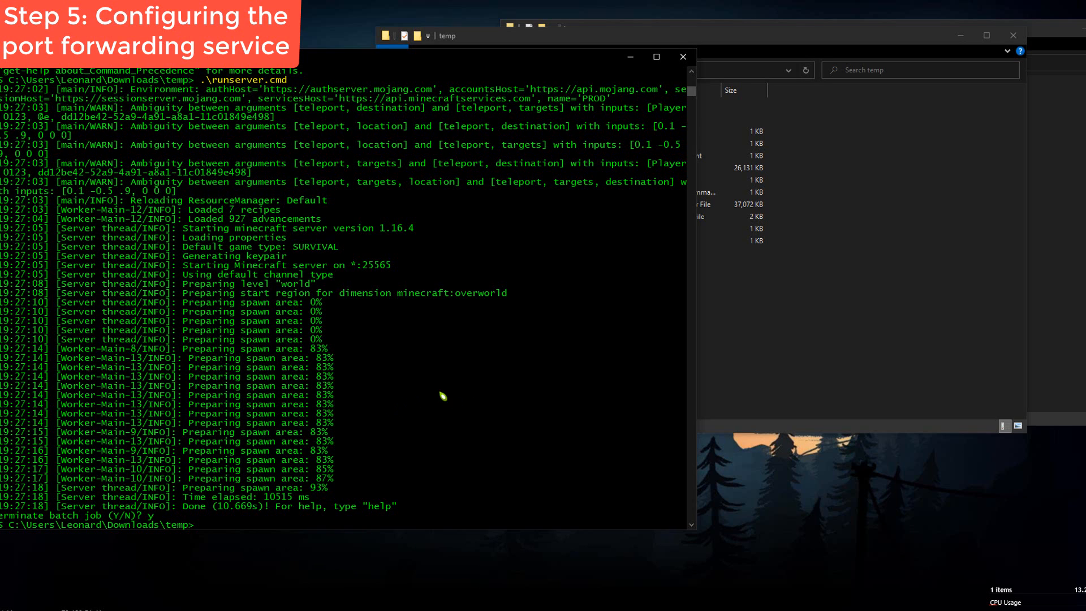
key(ctrl+v)
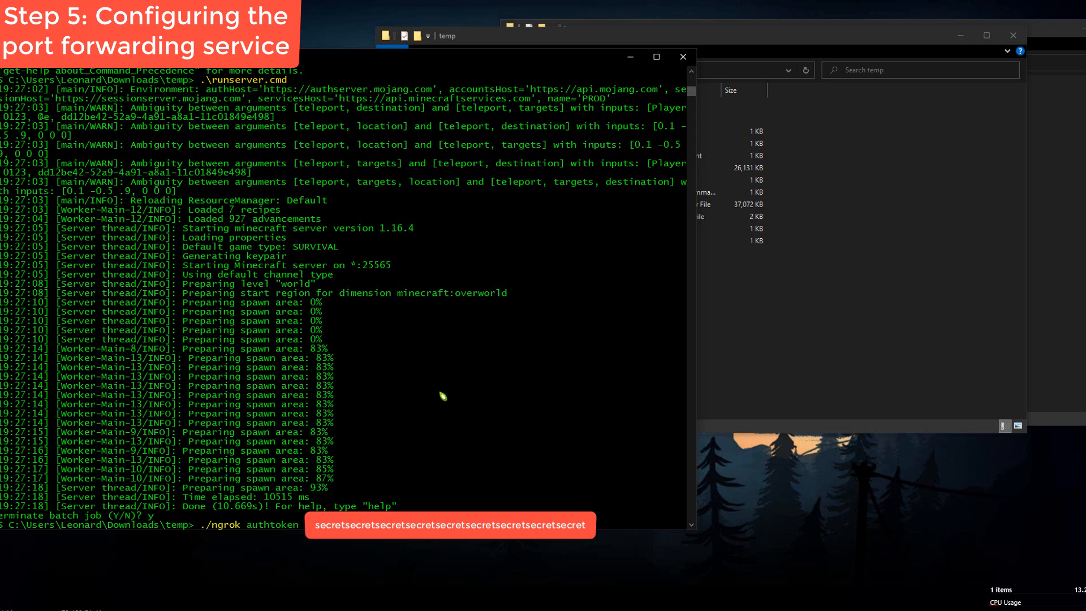
key(Return)
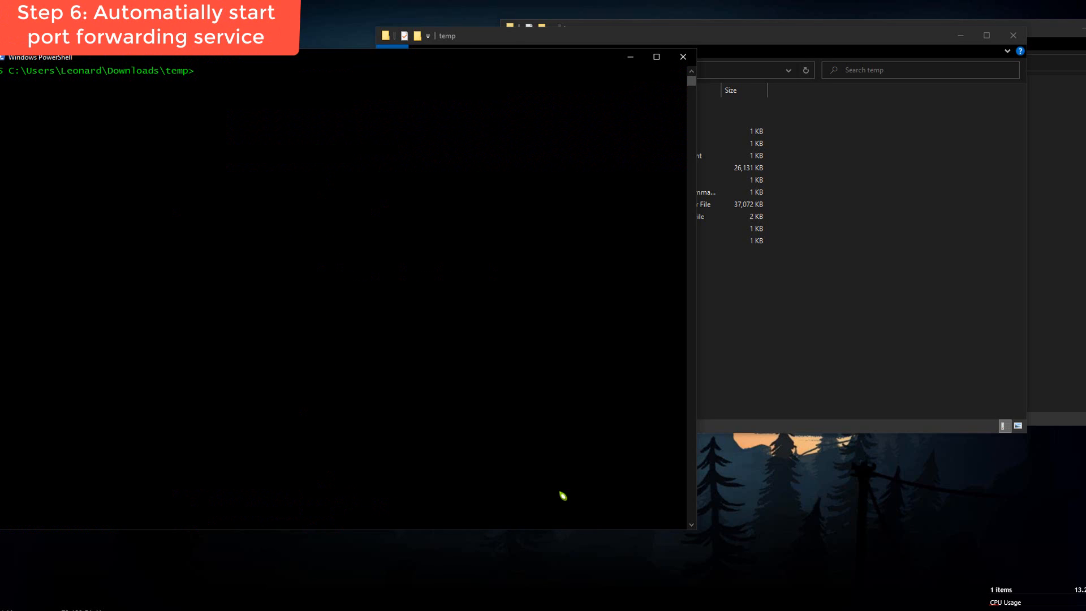
- Create a new text document in the temp folder, name it ngrok.cmd and accept the extension change
click(752, 375)
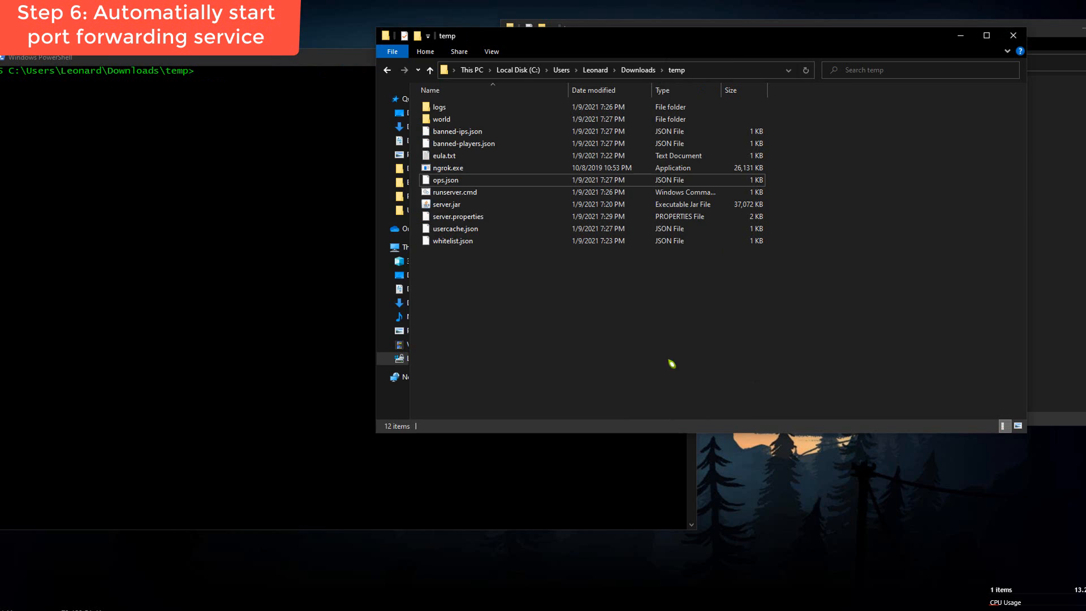
right_click(453, 290)
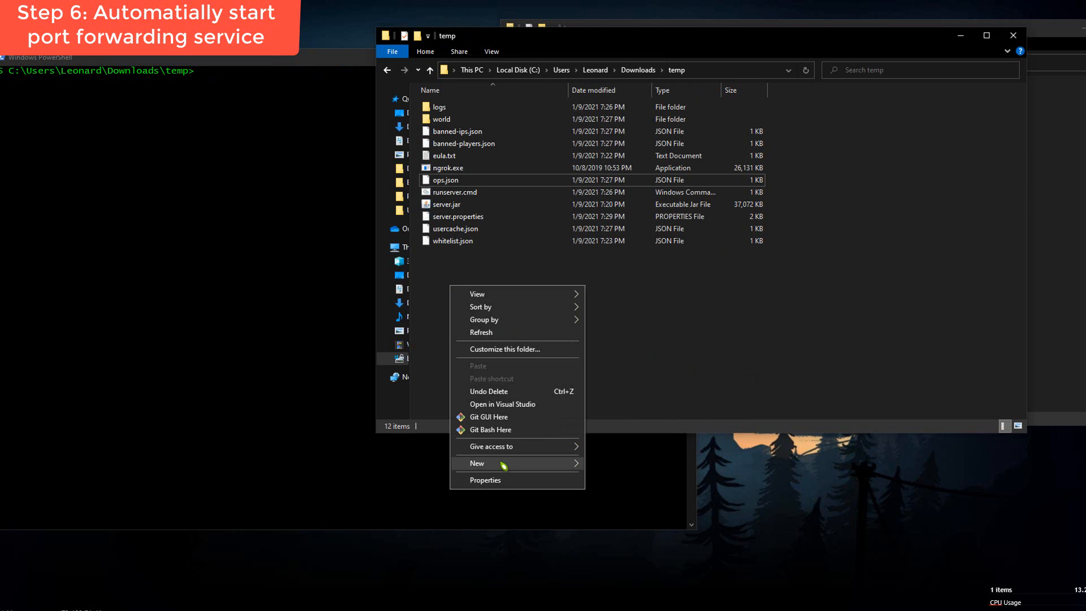
mouse_move(501, 463)
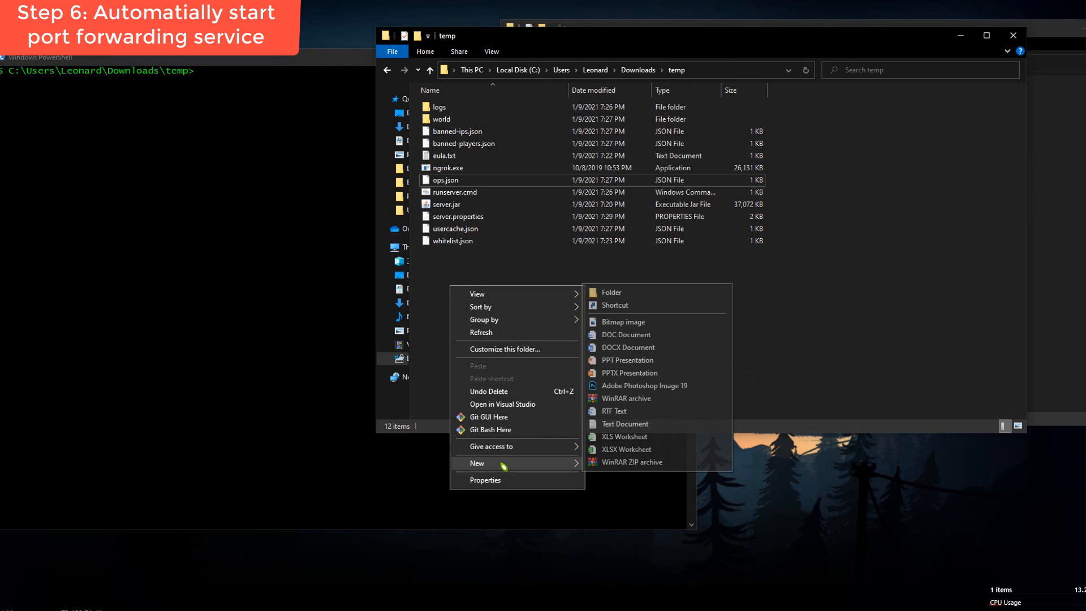
click(644, 425)
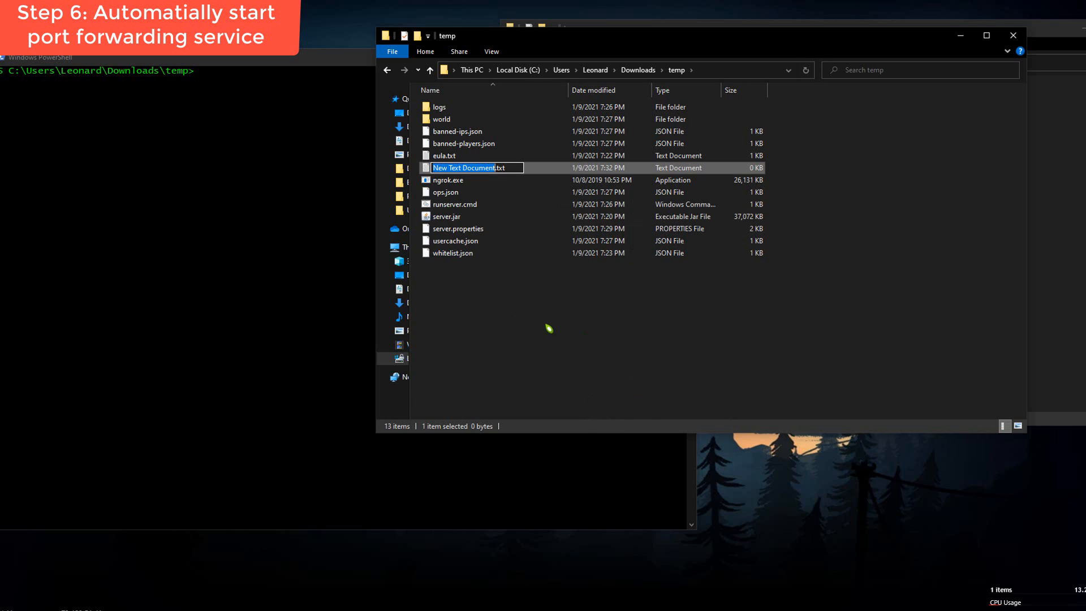
key(ctrl+a)
text(ngrok)
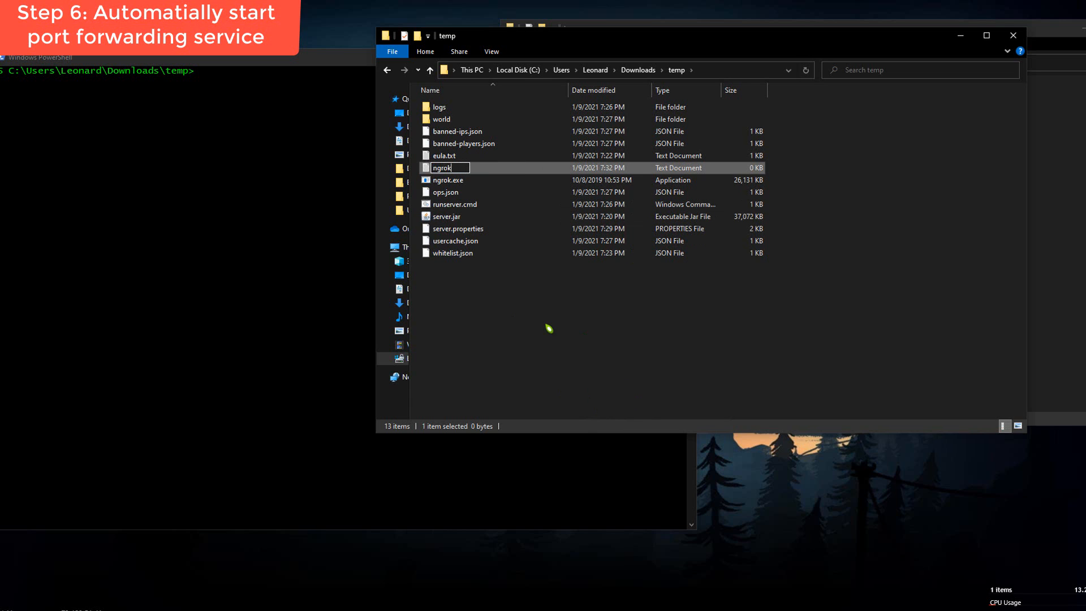
text(.cmd)
key(Return)
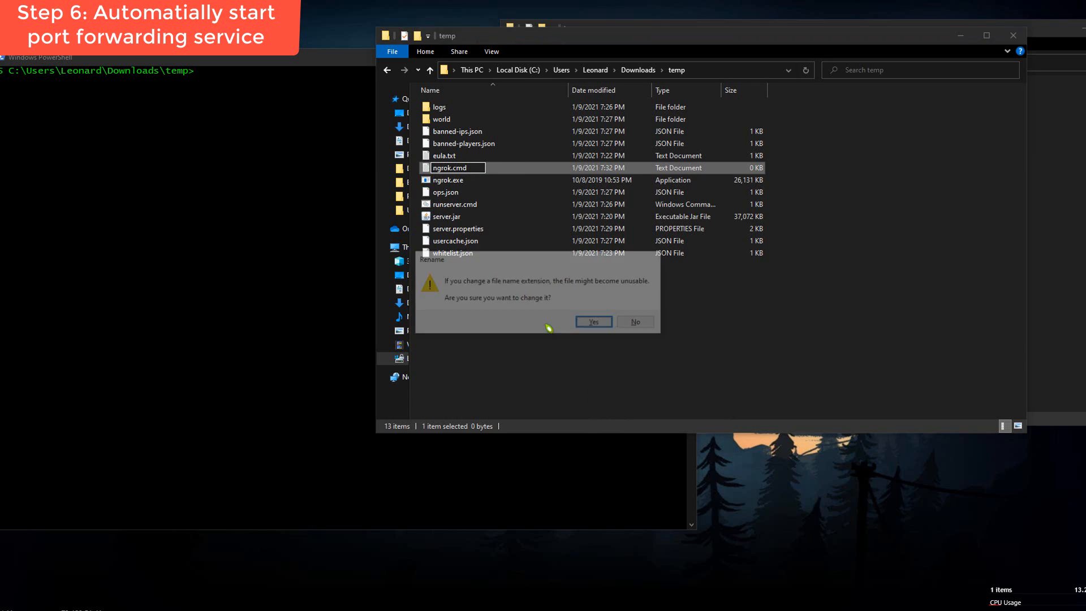
key(Return)
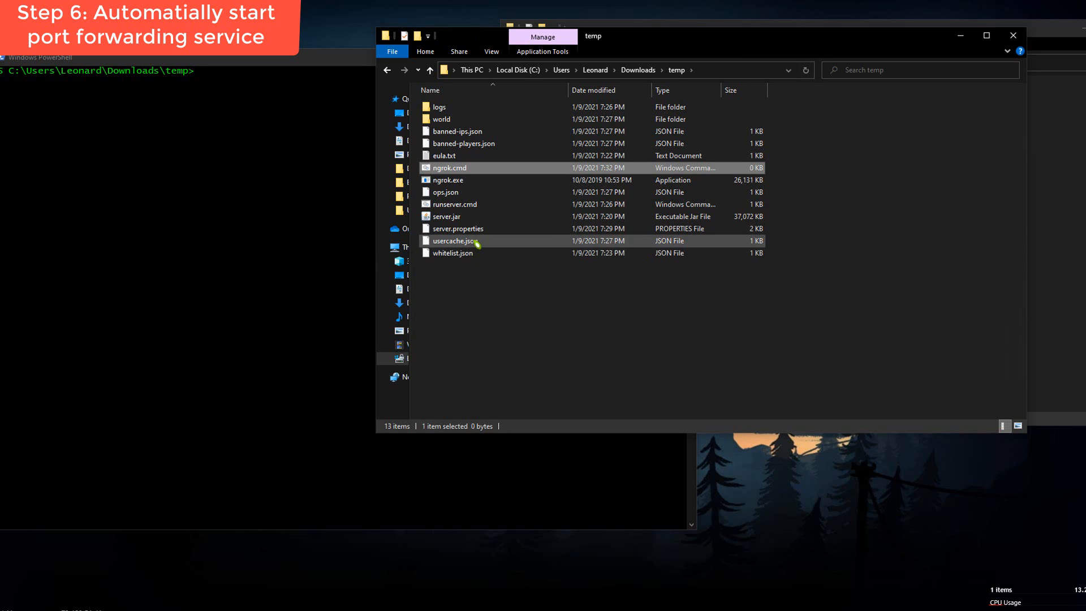
click(469, 205)
right_click(471, 207)
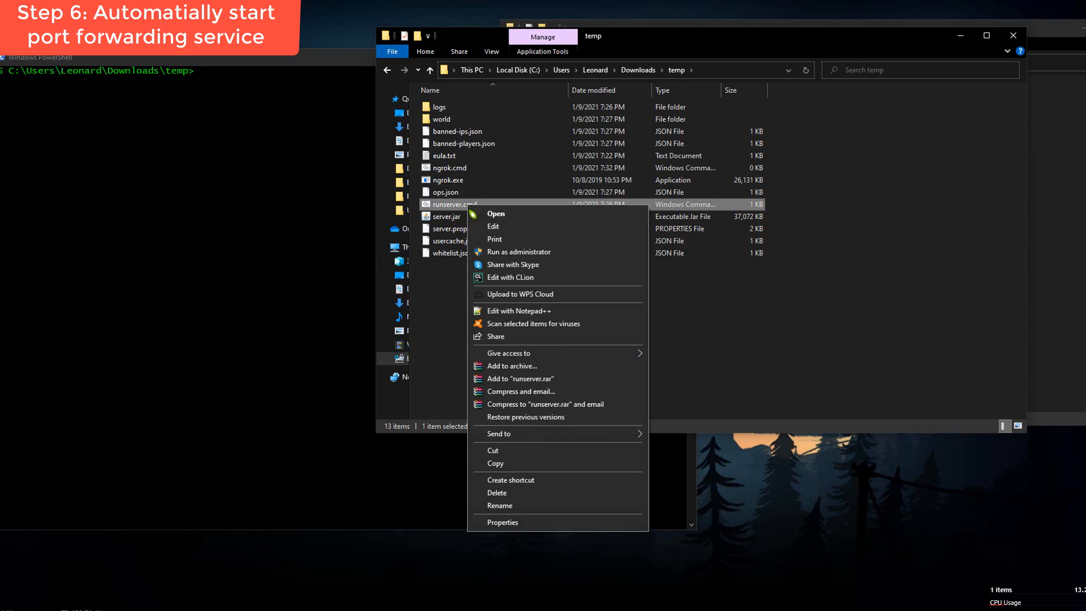
click(496, 310)
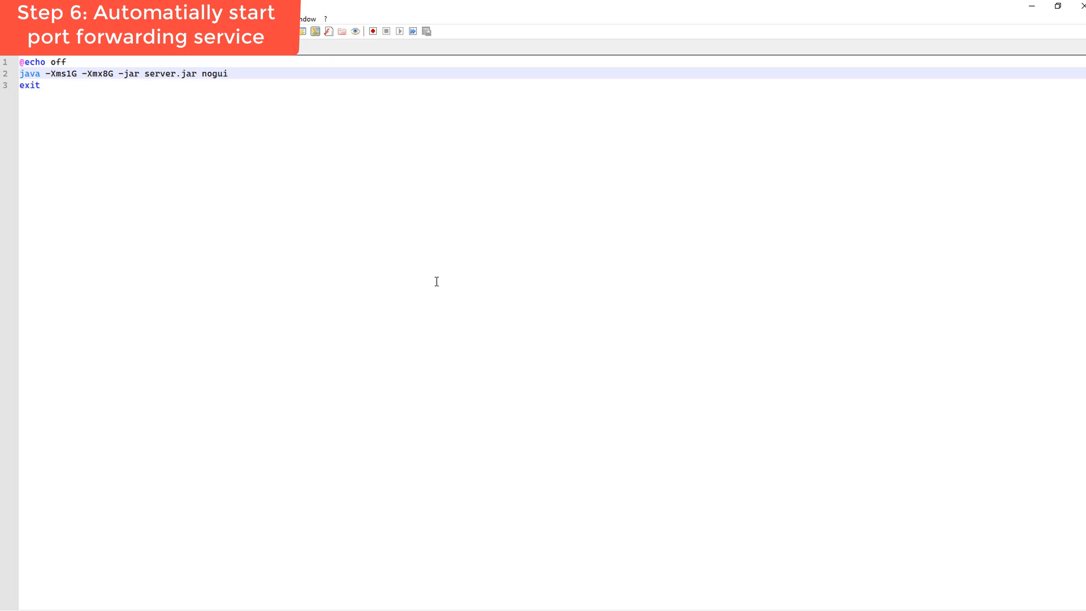
click(21, 73)
click(9, 72)
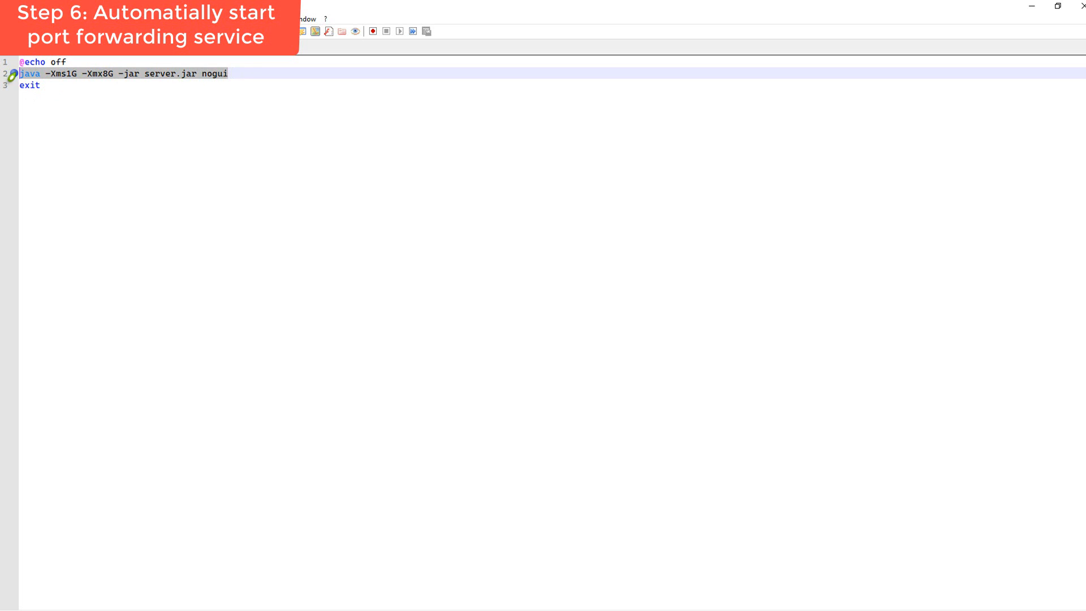
click(92, 59)
key(Return)
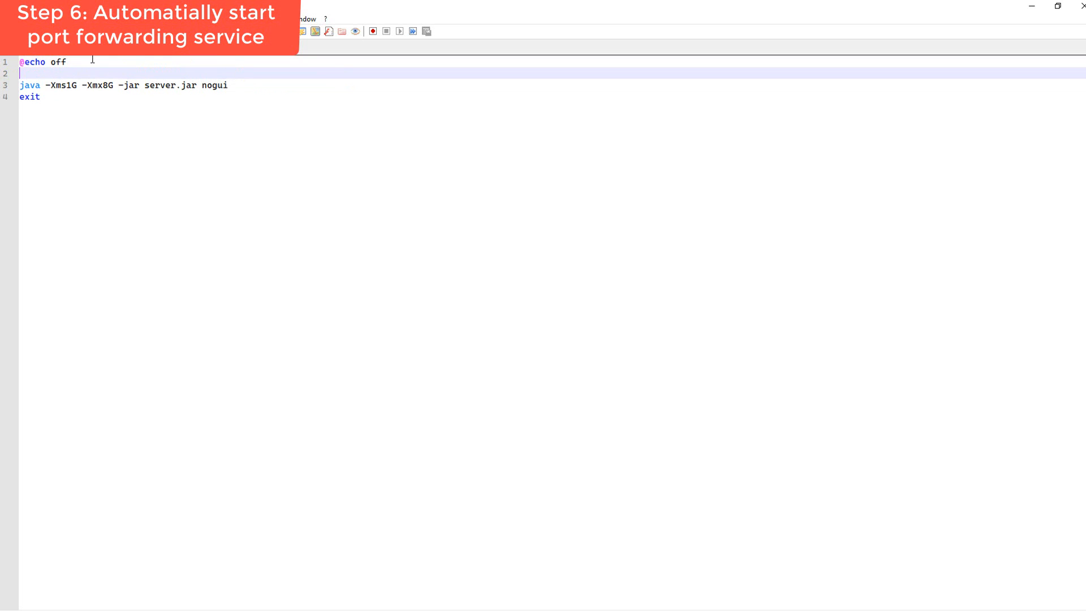
text(start)
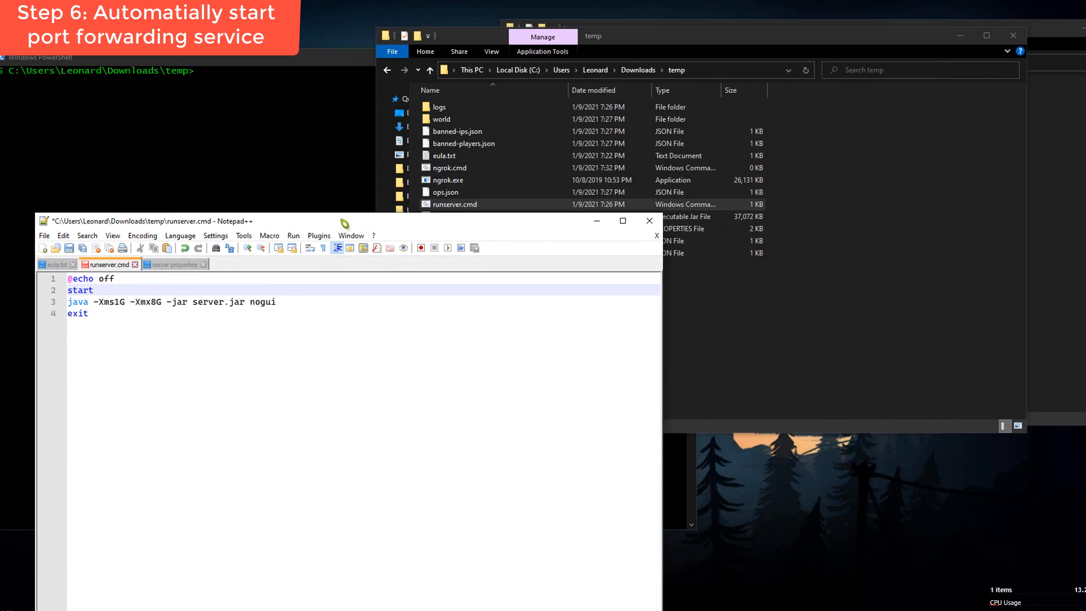
- Complete the start line in runserver.cmd with the file name ngrok.cmd and save the script
click(791, 338)
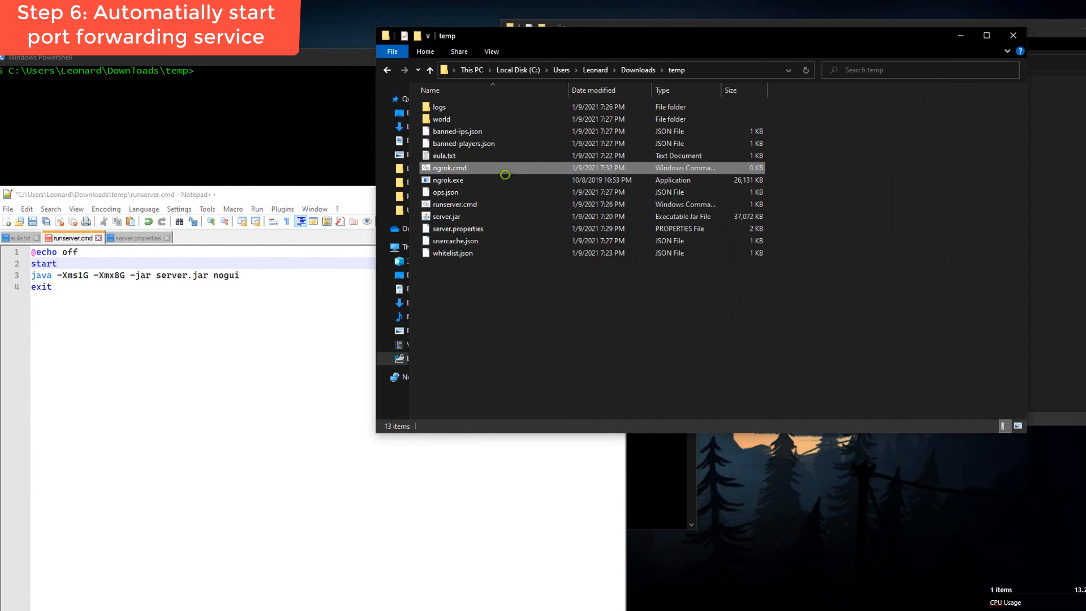
right_click(501, 168)
click(531, 469)
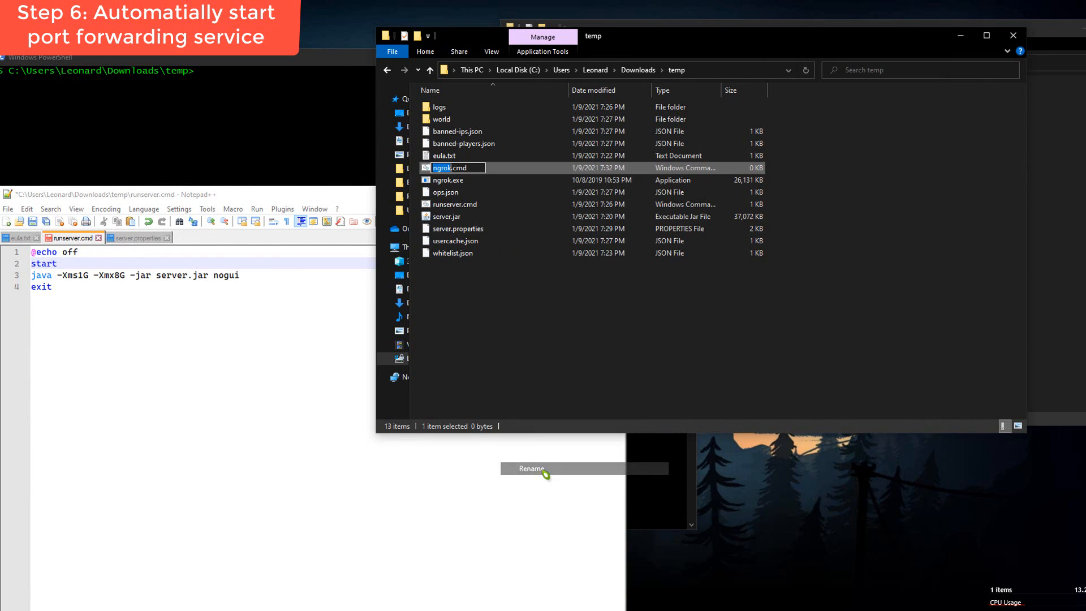
click(87, 268)
text(ngrok.cmd)
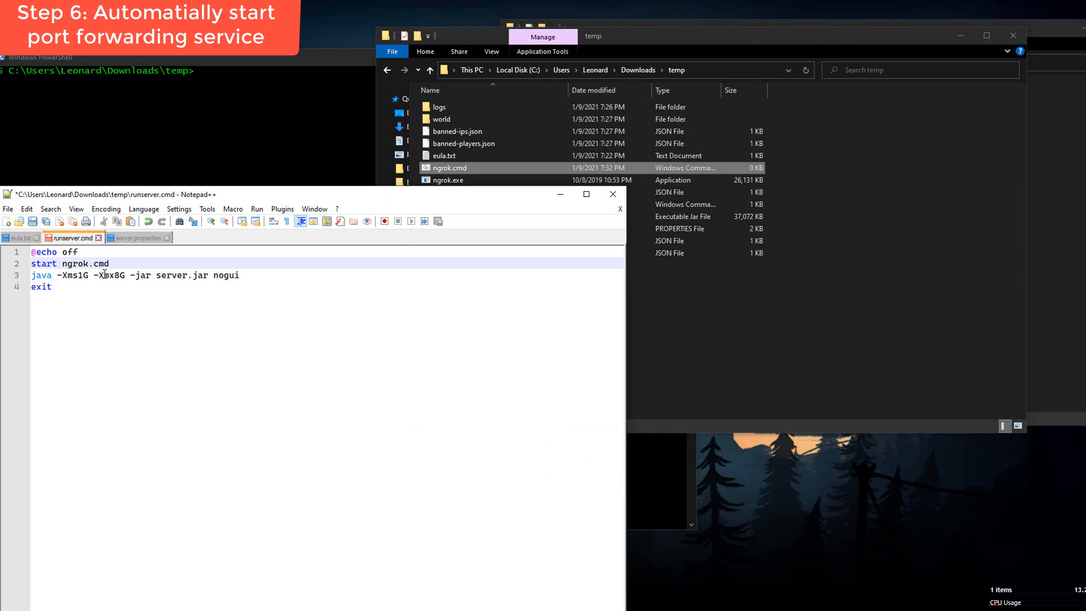
key(ctrl+s)
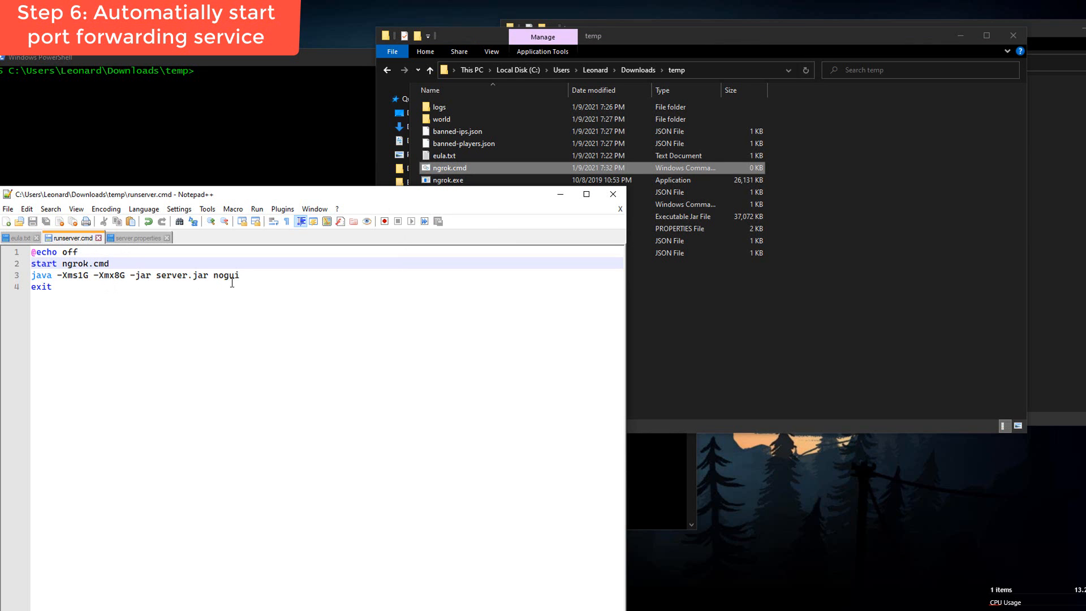
double_click(451, 170)
click(453, 170)
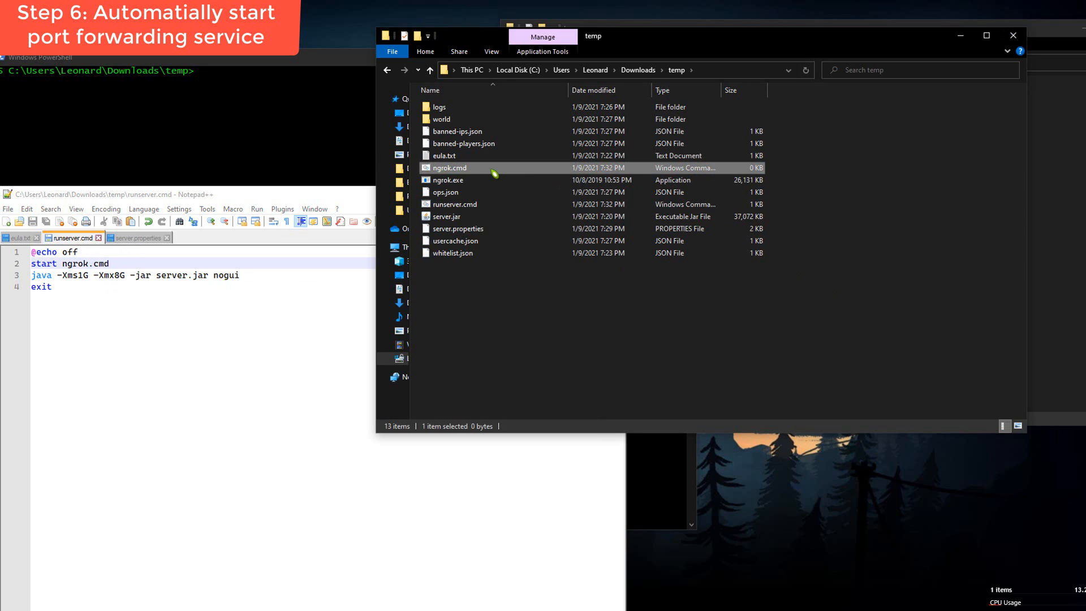
right_click(494, 173)
click(526, 276)
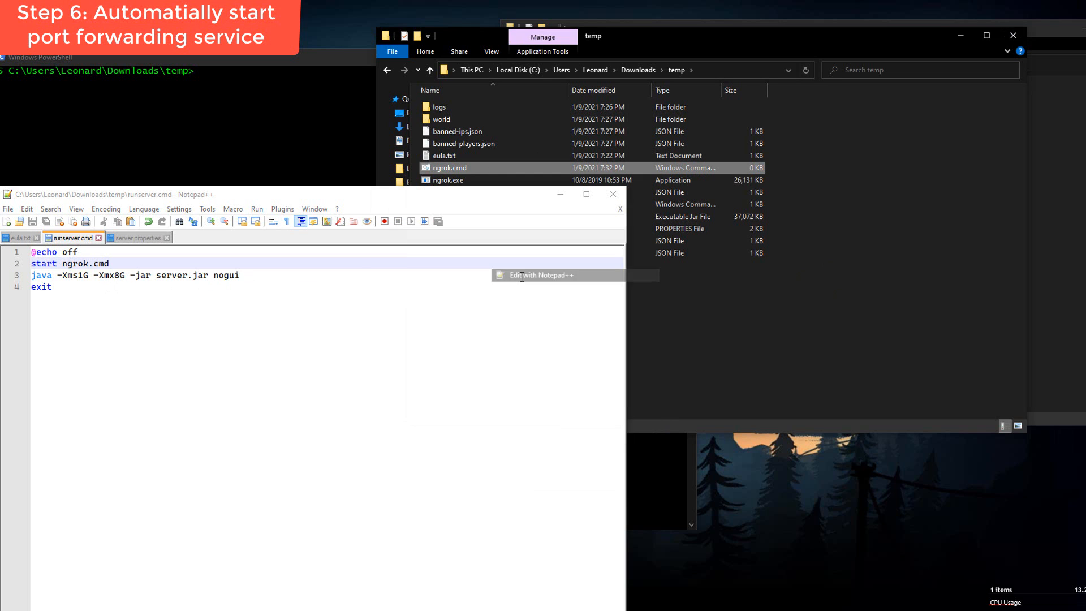
text(@echo of)
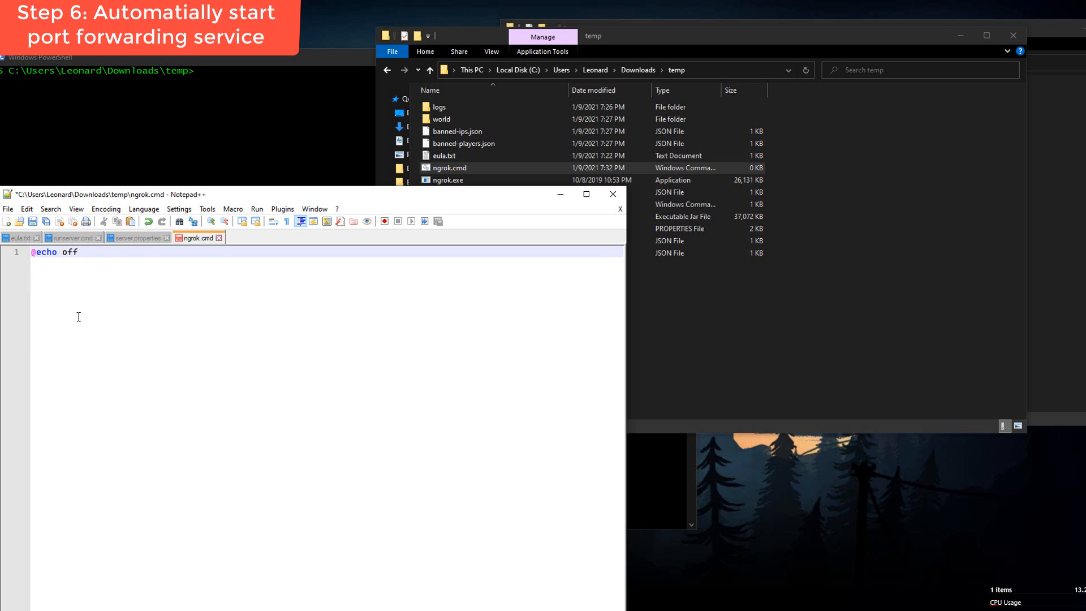
text(f)
key(Return)
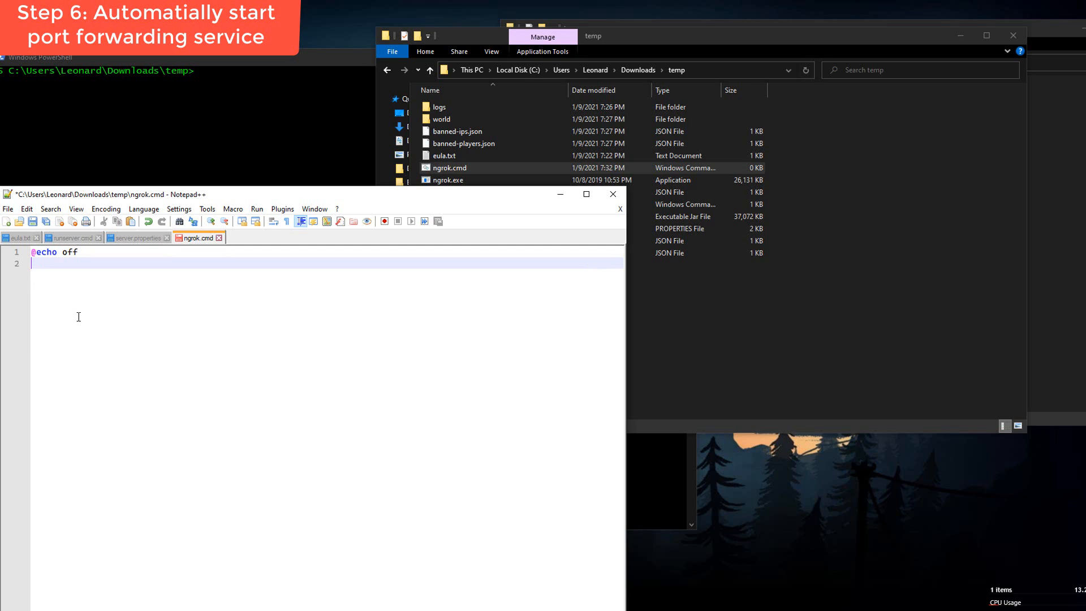
text(.\ngrok.exe)
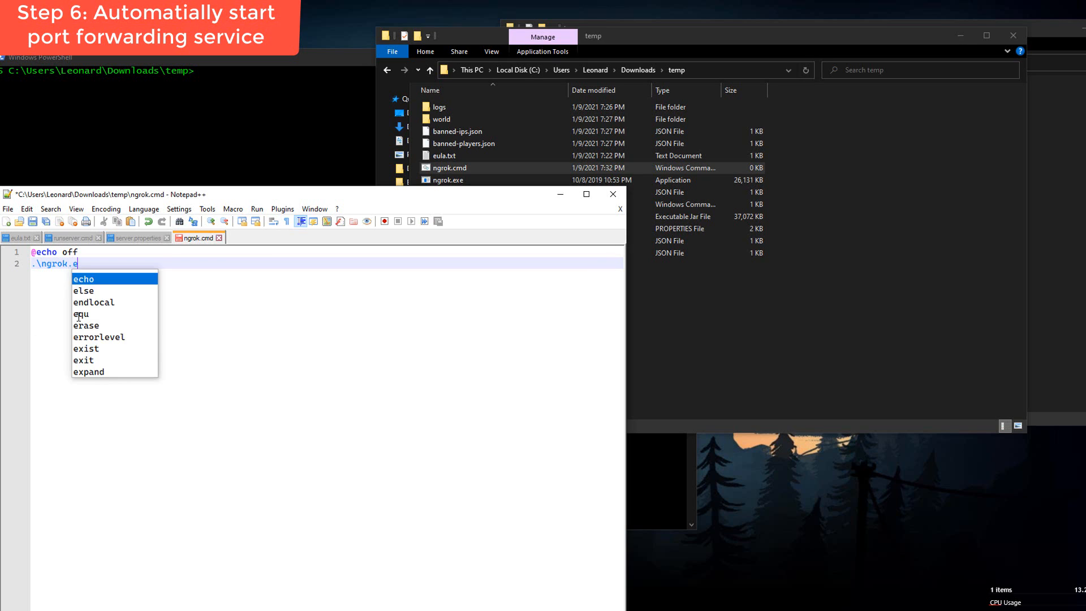
key(Return)
- Change the second line of ngrok.cmd to start ngrok.exe, add exit on the third line and save the script
key(Up)
key(Right)
key(Right)
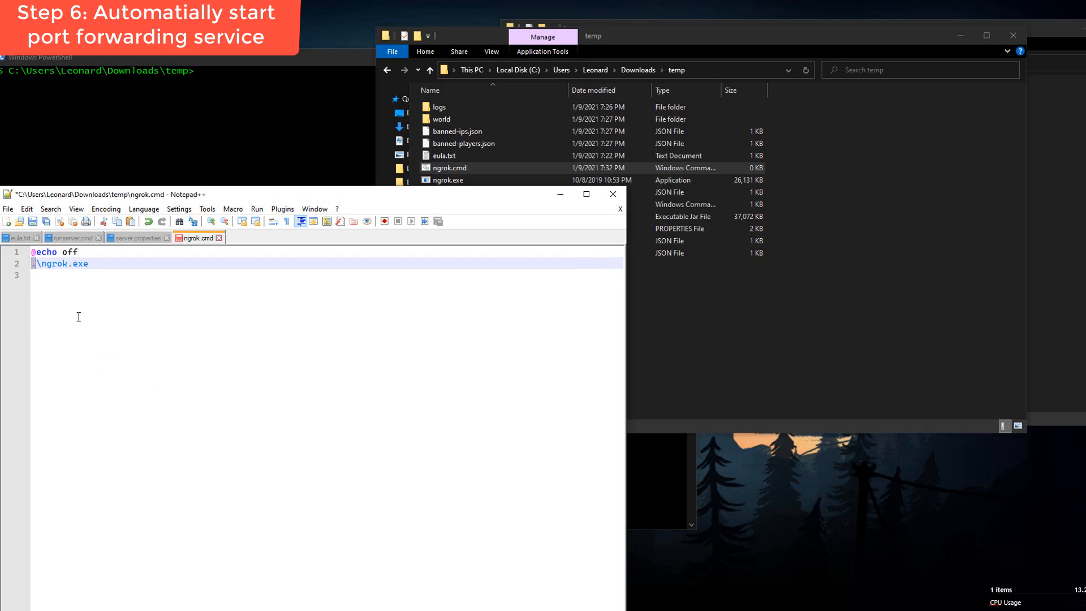
key(BackSpace)
key(BackSpace)
key(Down)
key(Up)
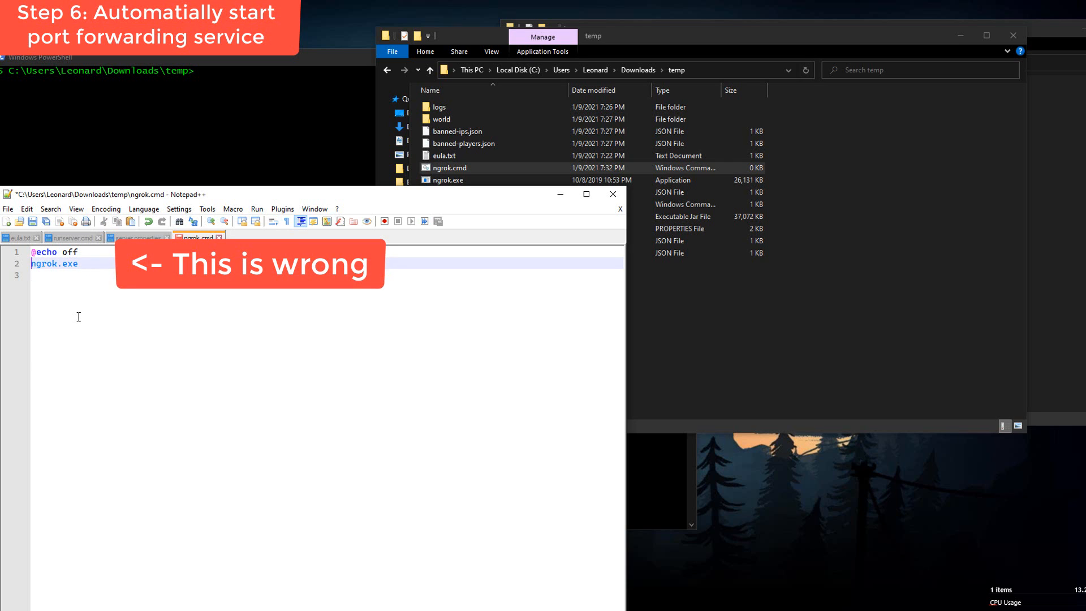
text(start)
key(Down)
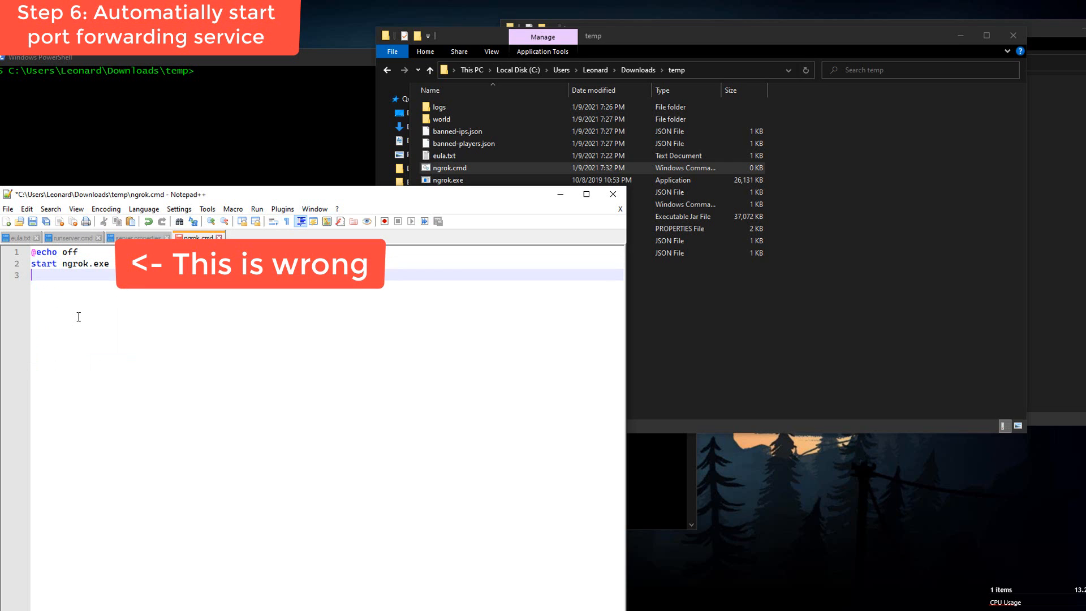
text(exit)
key(ctrl+s)
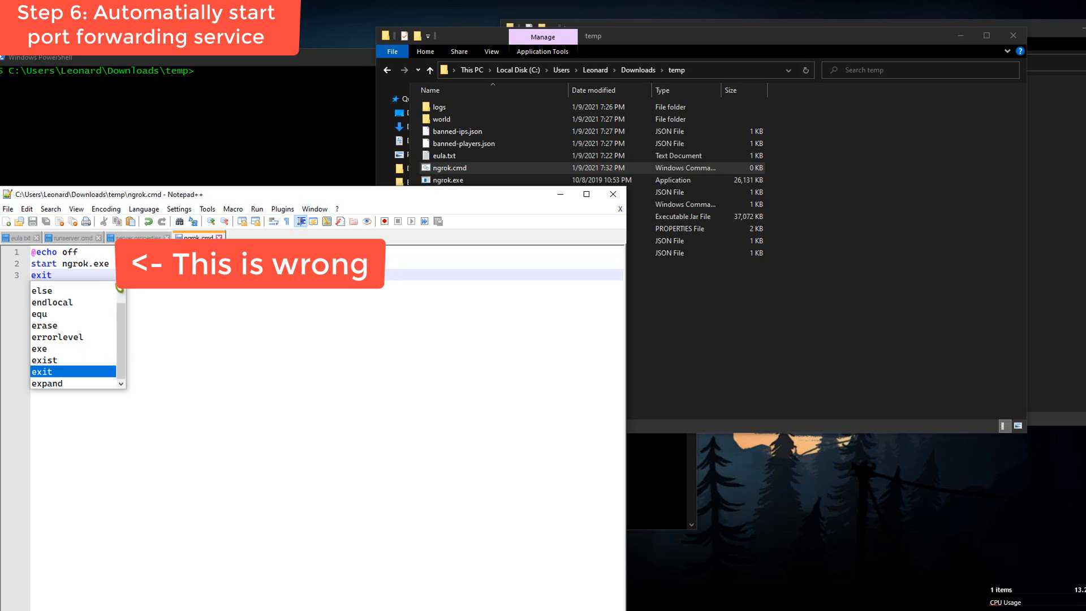
key(Escape)
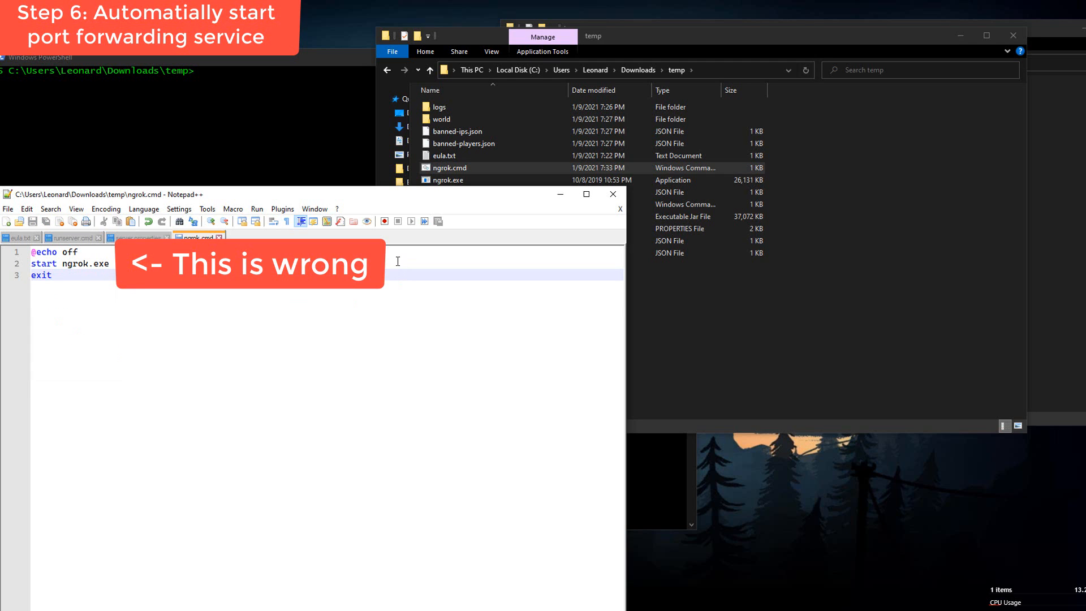
- Minimize the editor and run runserver.cmd from the temp folder to test the launcher
click(560, 194)
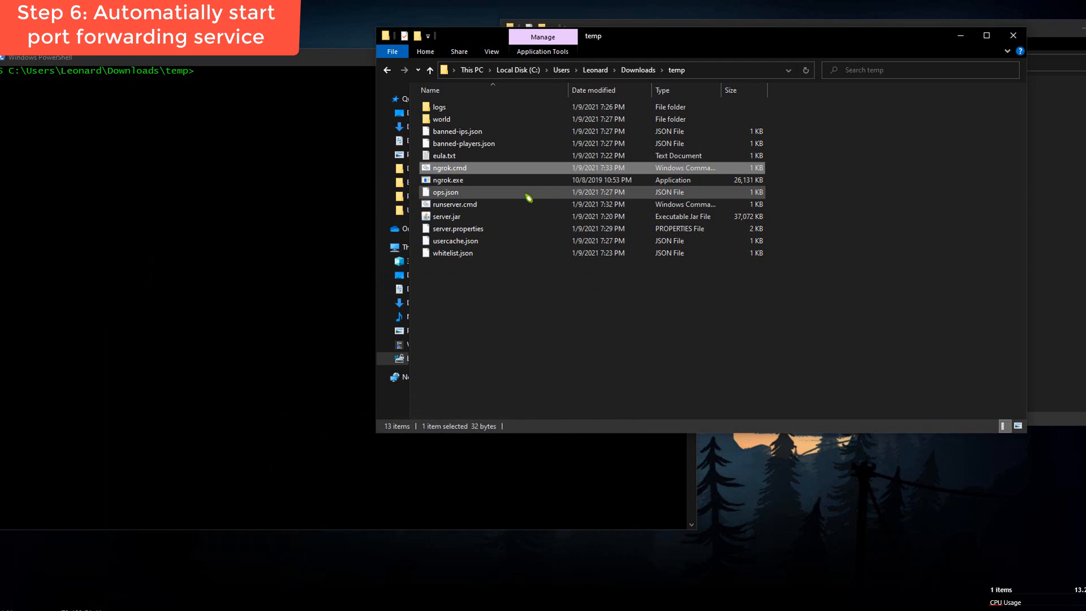
click(491, 206)
double_click(491, 205)
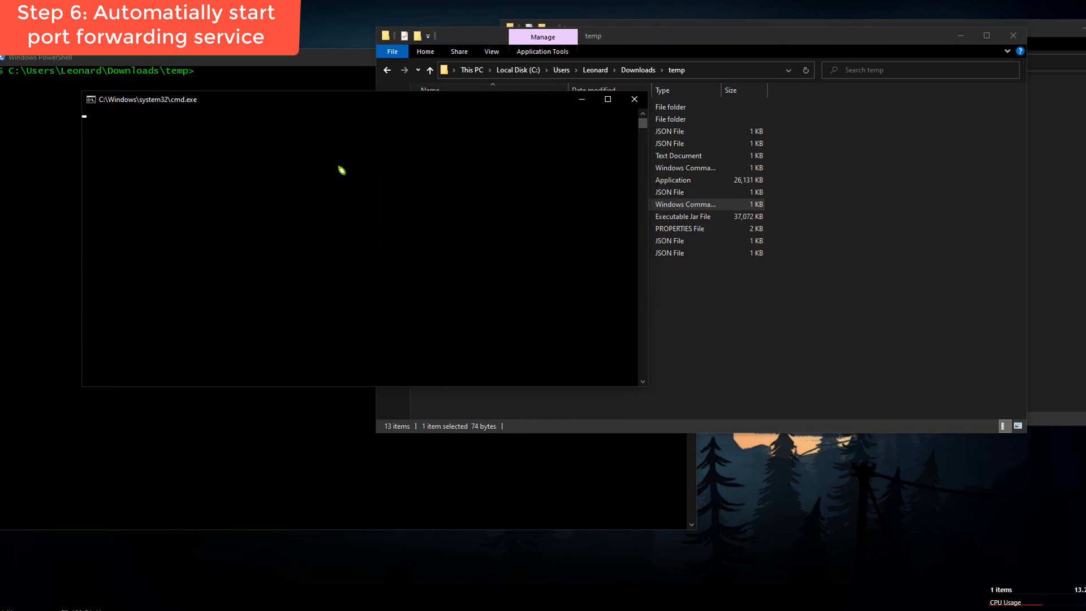
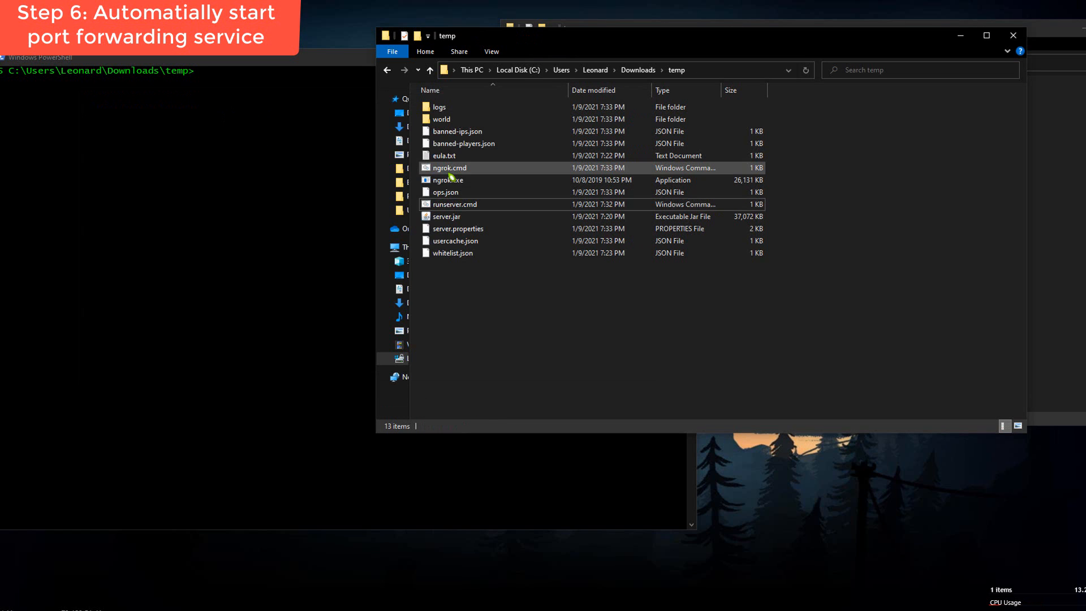
- Change the second line of ngrok.cmd to ngrok.exe tcp 25565, save the script and switch to PowerShell
click(450, 173)
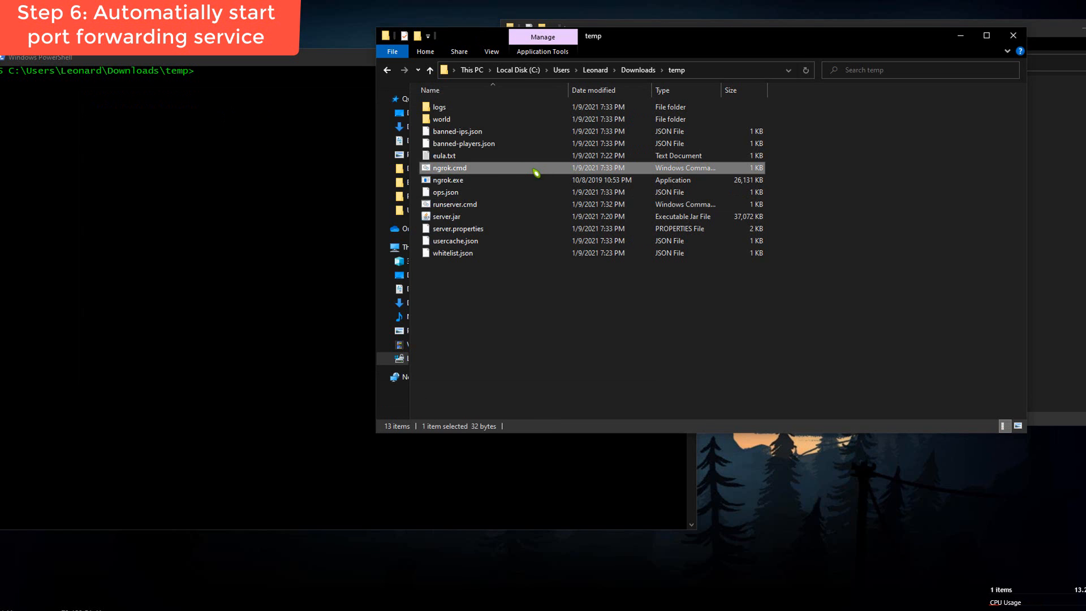
right_click(534, 172)
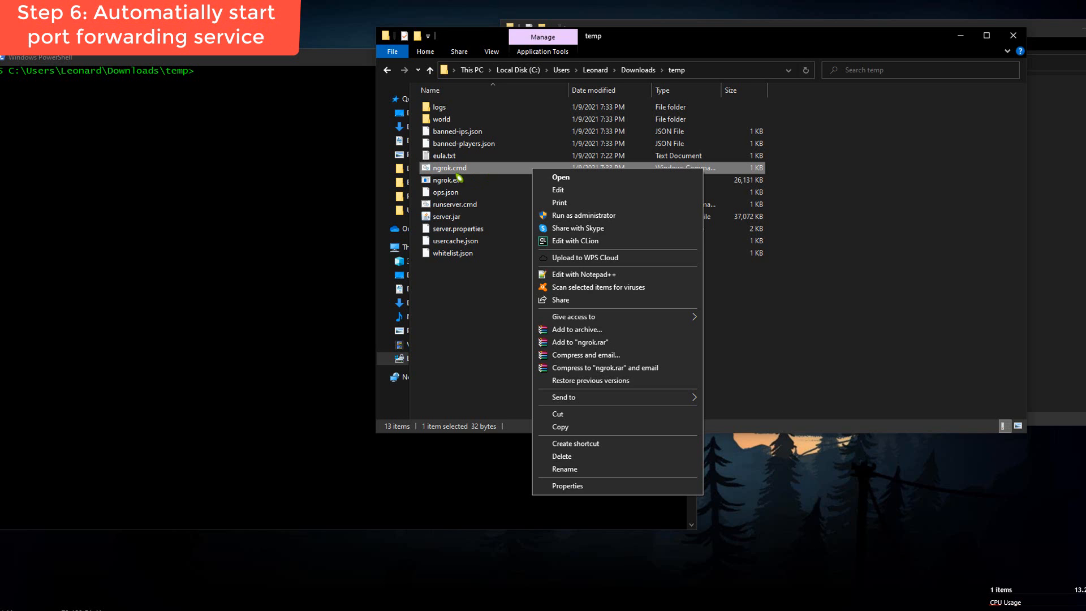
click(605, 276)
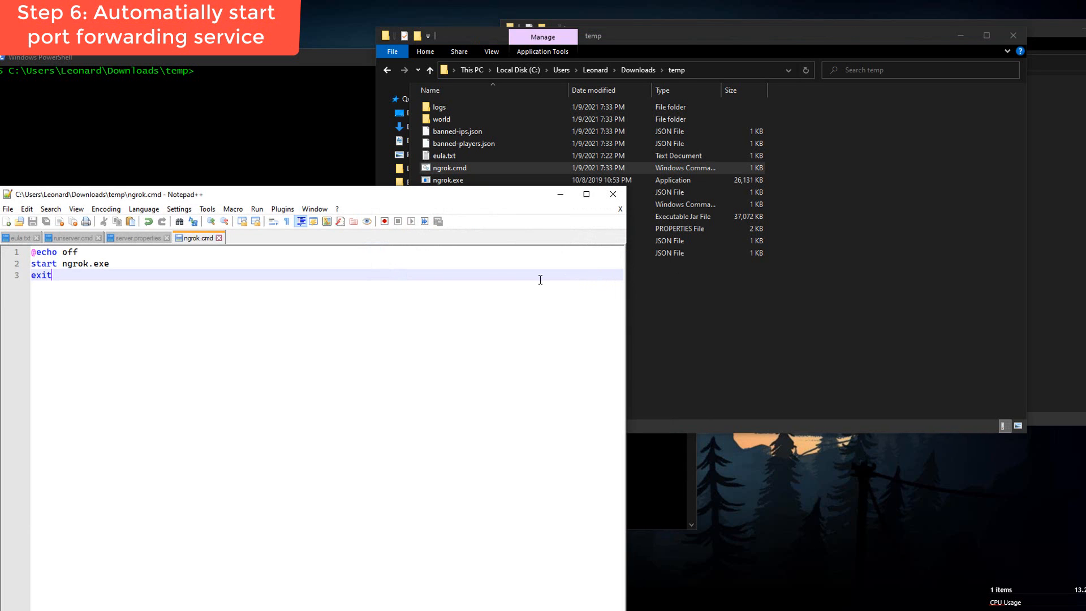
click(140, 265)
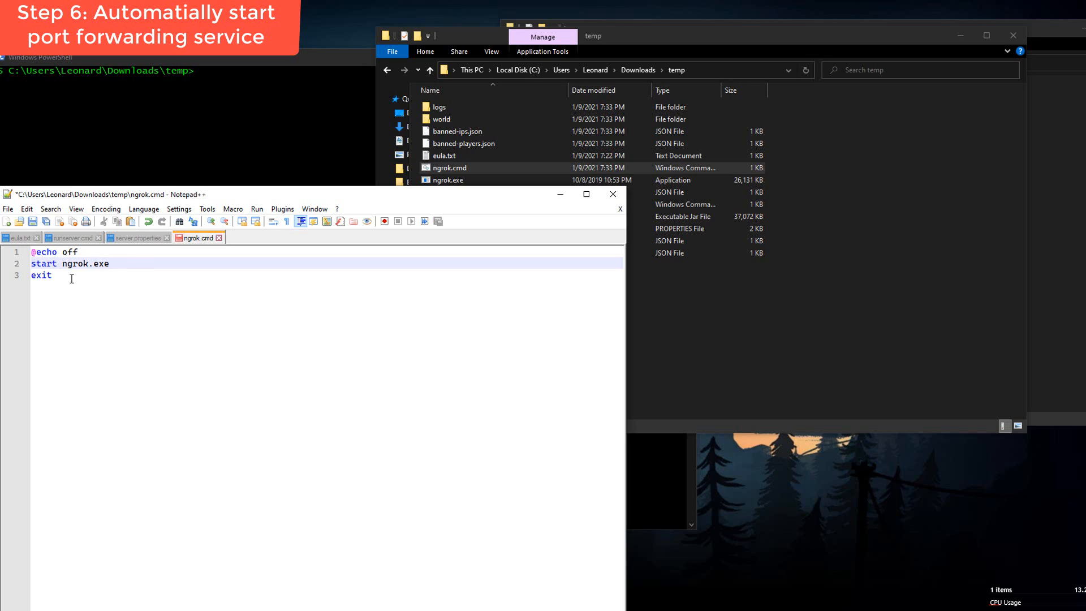
drag(64, 266, 31, 264)
key(BackSpace)
text(tcp 25565)
key(ctrl+s)
drag(173, 202, 700, 220)
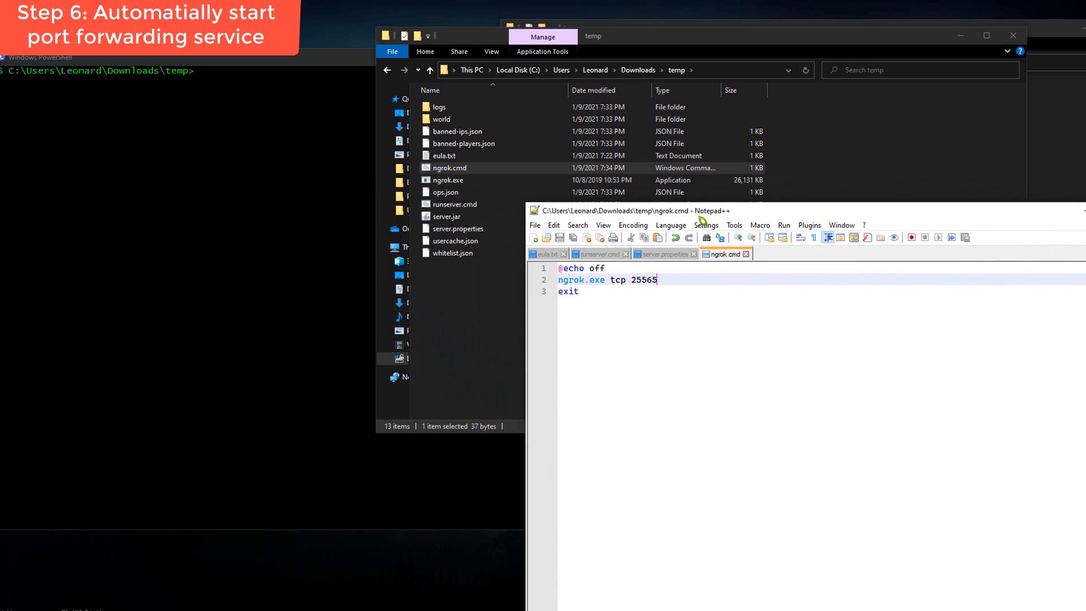
click(220, 304)
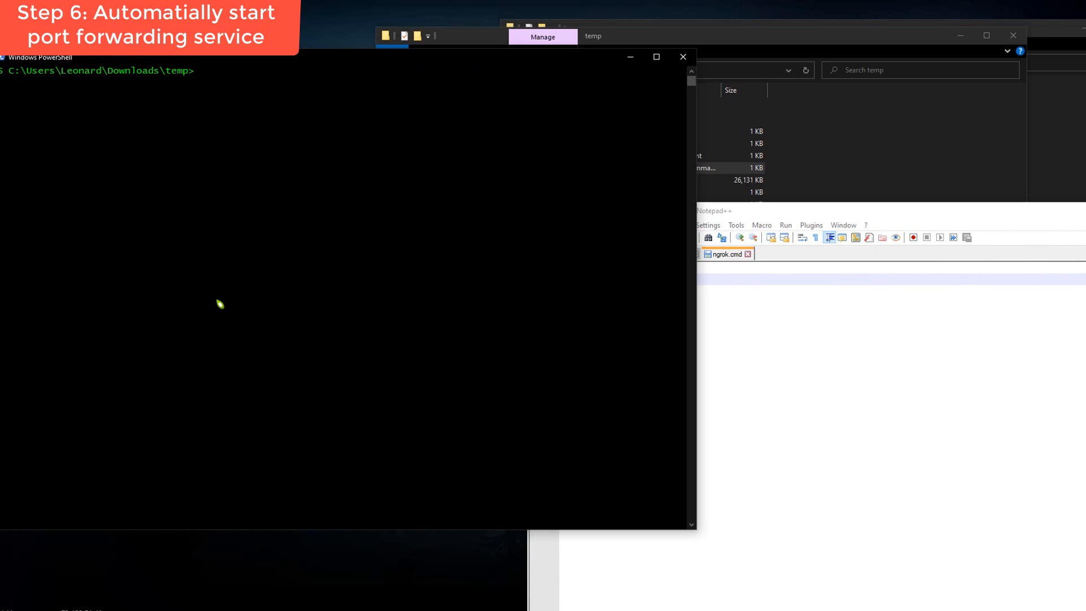
text(.\s)
key(Tab)
key(Tab)
key(Tab)
key(BackSpace)
key(BackSpace)
key(BackSpace)
key(BackSpace)
key(BackSpace)
key(BackSpace)
key(BackSpace)
key(BackSpace)
- Run runserver.cmd from the temp folder in PowerShell and bring the server console to the front
text(.unse)
key(Tab)
key(Return)
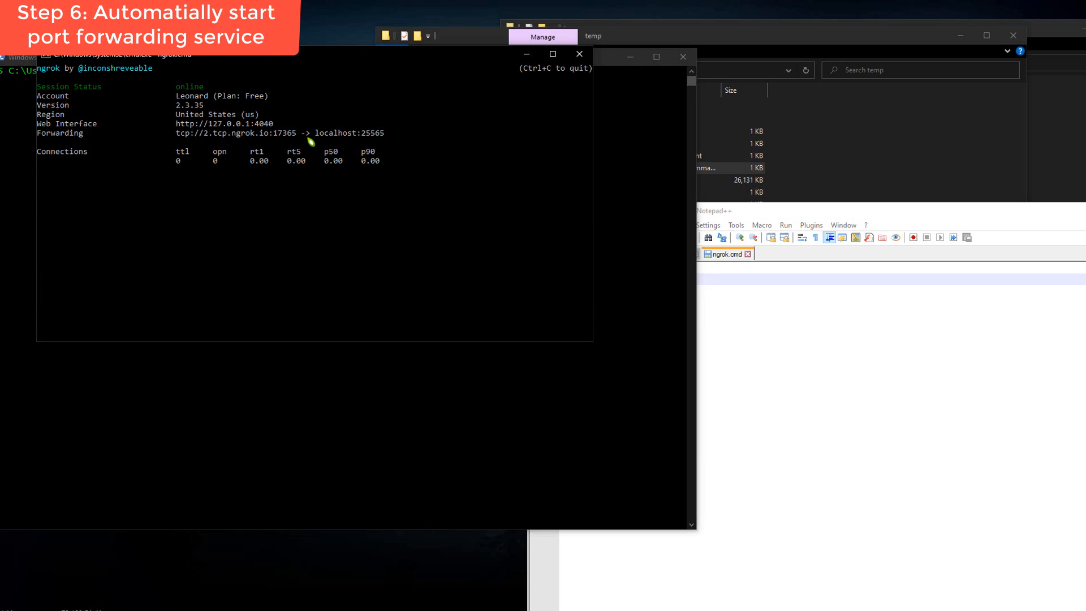
click(658, 171)
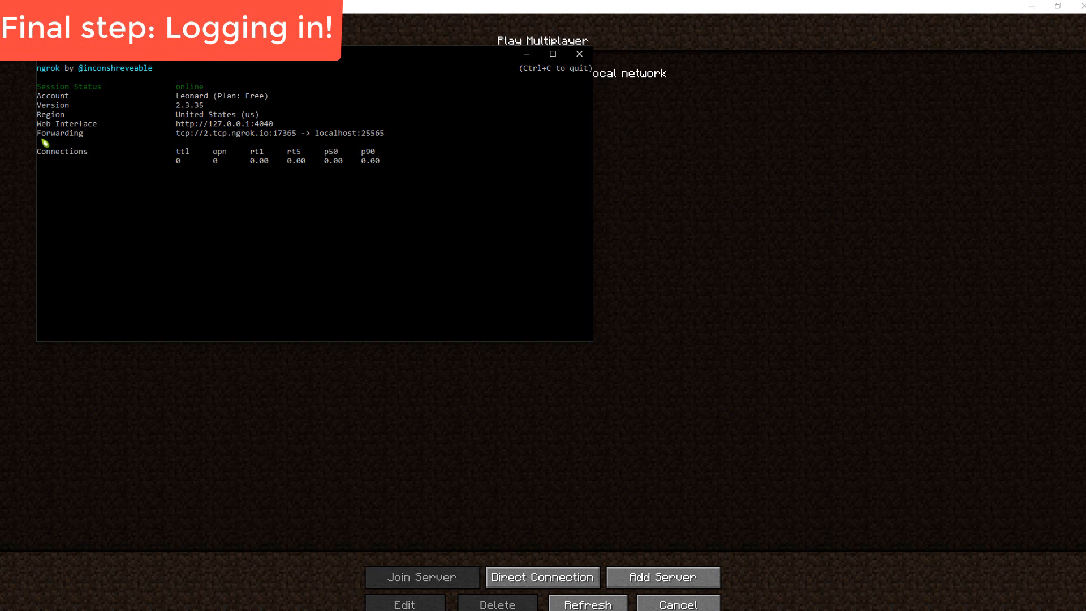
- Copy the ngrok forwarding address 2.tcp.ngrok.io:17365 without its tcp:// prefix and return to Minecraft
drag(43, 141, 87, 138)
drag(179, 139, 298, 140)
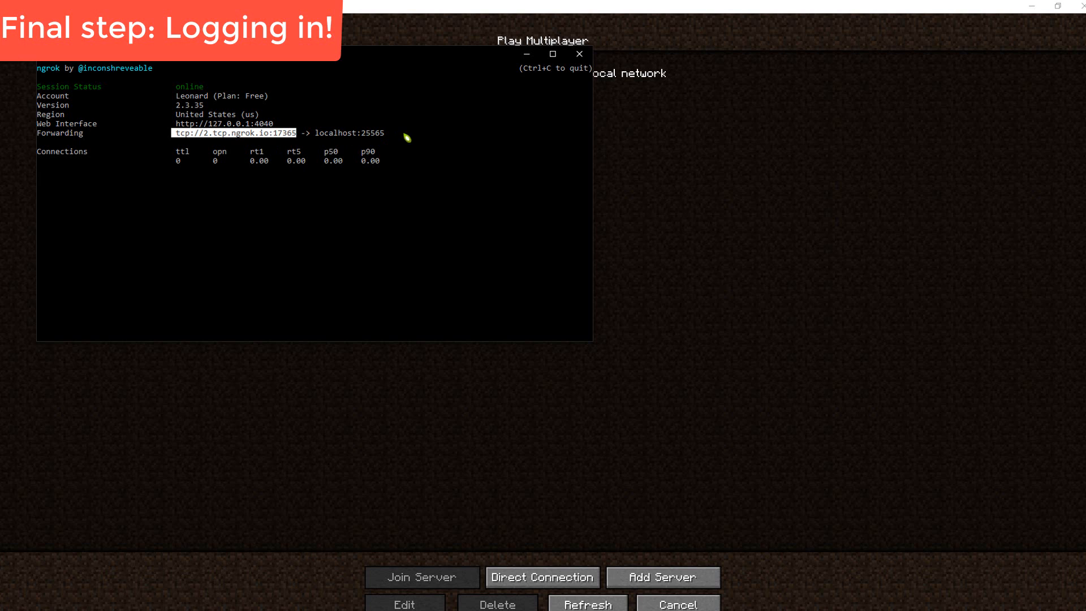
drag(315, 133, 384, 136)
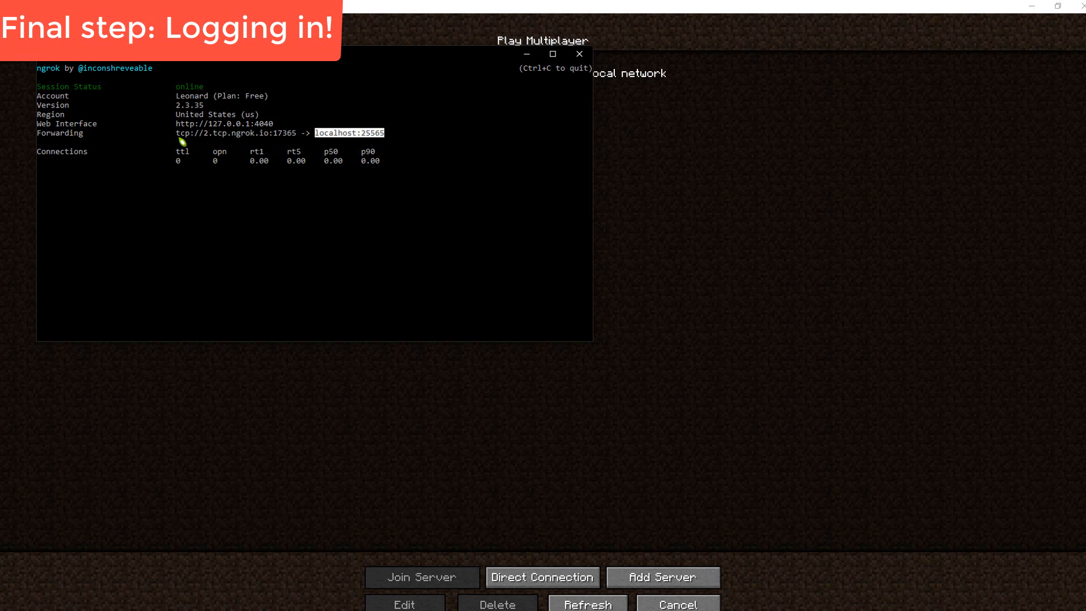
drag(205, 135, 296, 139)
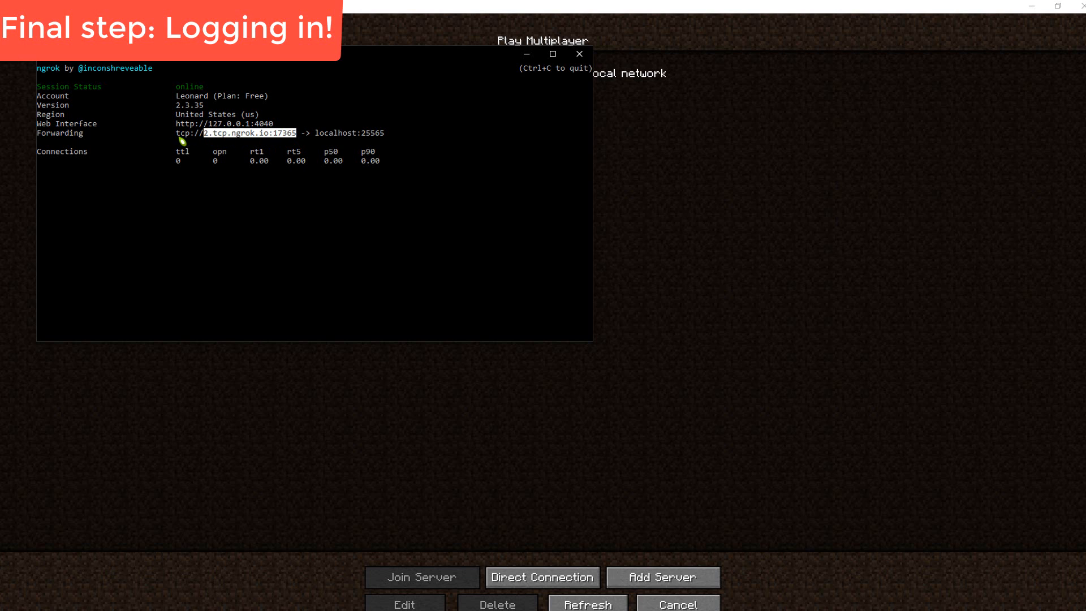
drag(177, 136, 202, 138)
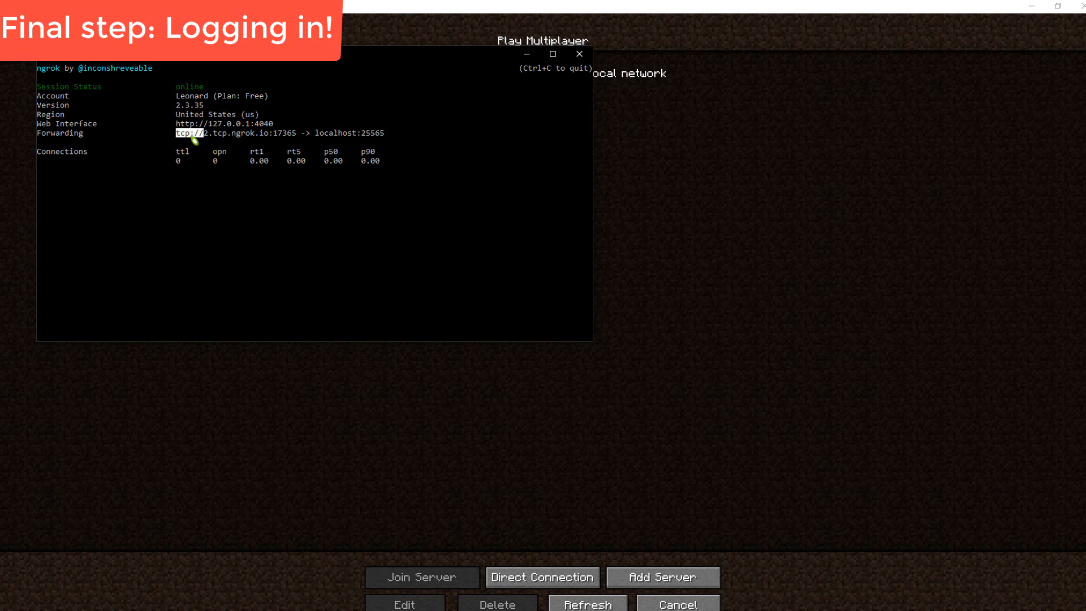
drag(206, 136, 297, 138)
key(ctrl+c)
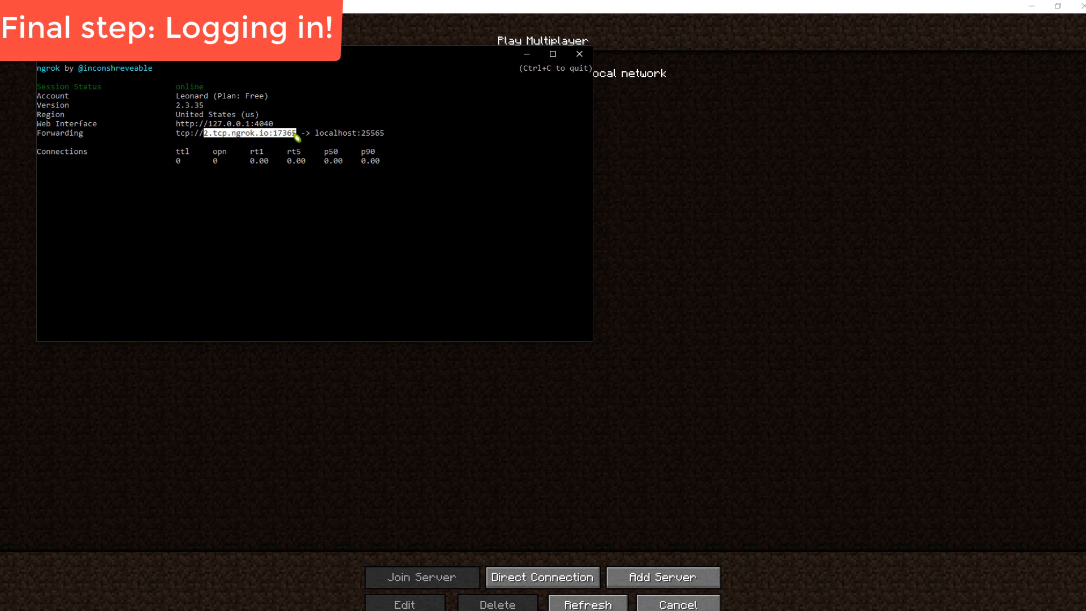
right_click(262, 132)
click(710, 203)
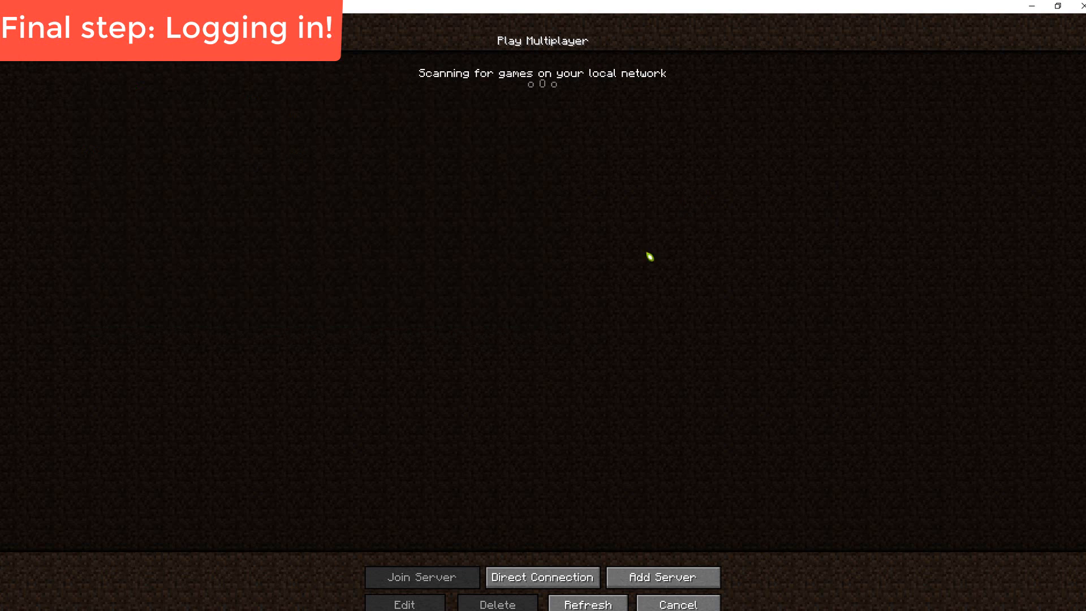
- Set the direct connection's server address to the copied 2.tcp.ngrok.io:17365 and try to join the server
click(552, 577)
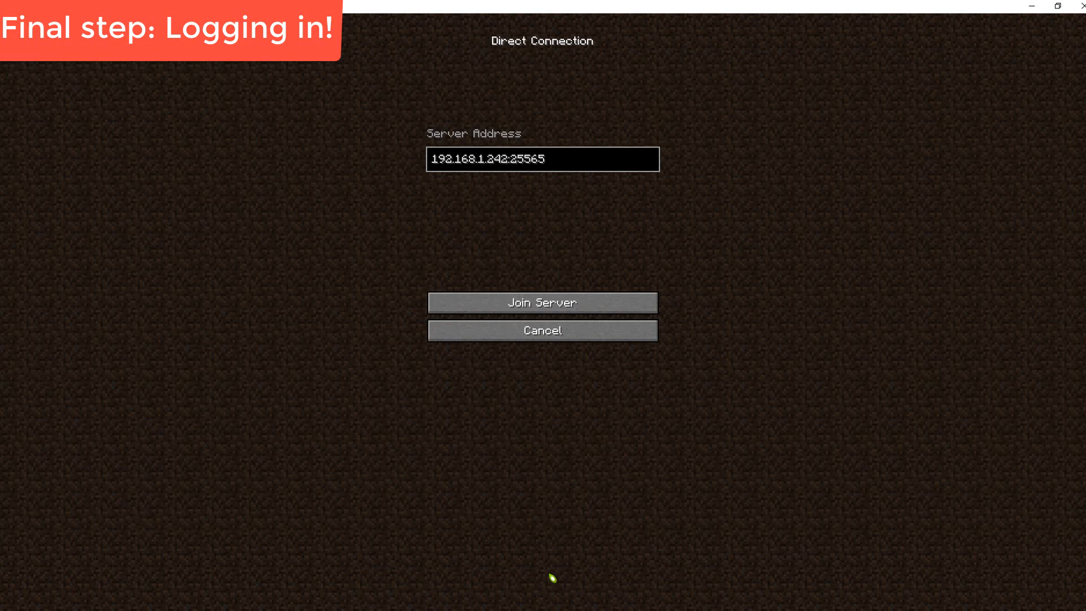
click(591, 170)
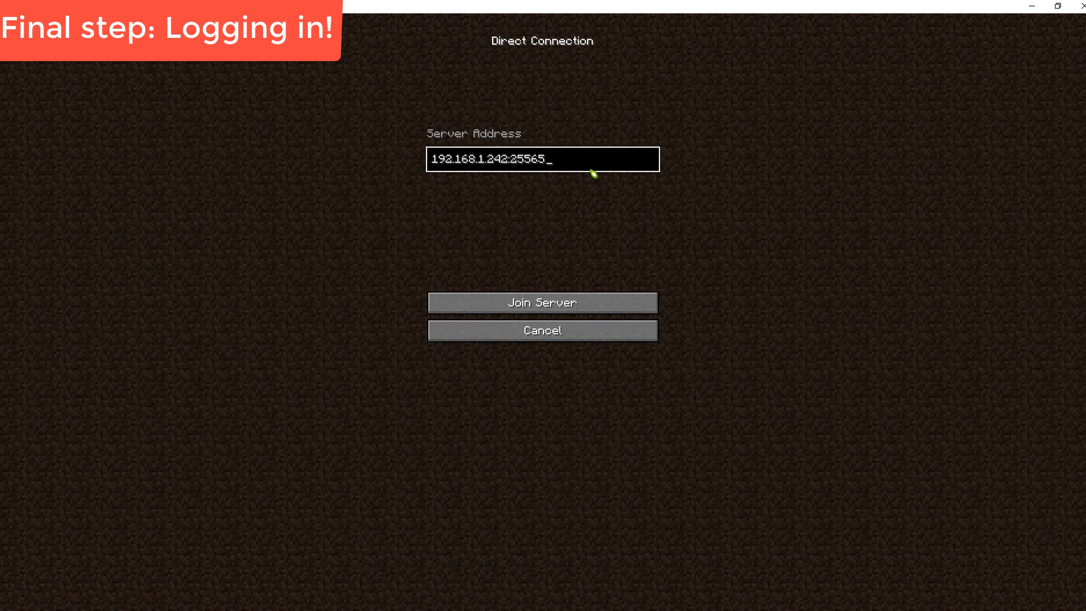
key(BackSpace)
key(BackSpace)
key(BackSpace)
key(BackSpace)
key(BackSpace)
key(BackSpace)
key(BackSpace)
key(BackSpace)
key(BackSpace)
key(BackSpace)
key(BackSpace)
key(BackSpace)
key(BackSpace)
key(BackSpace)
key(BackSpace)
key(BackSpace)
key(BackSpace)
key(BackSpace)
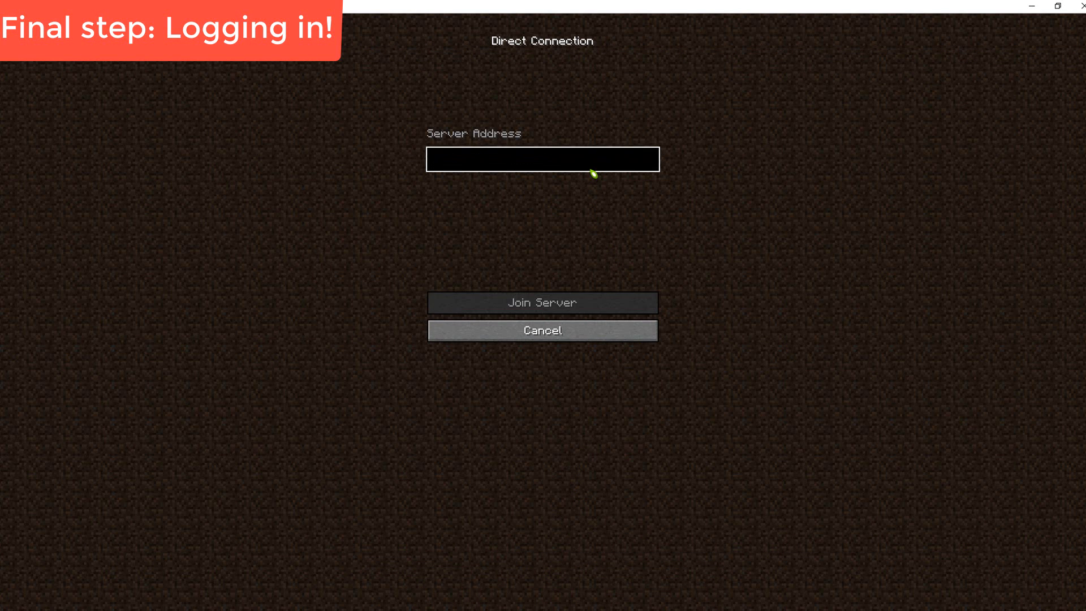
key(ctrl+v)
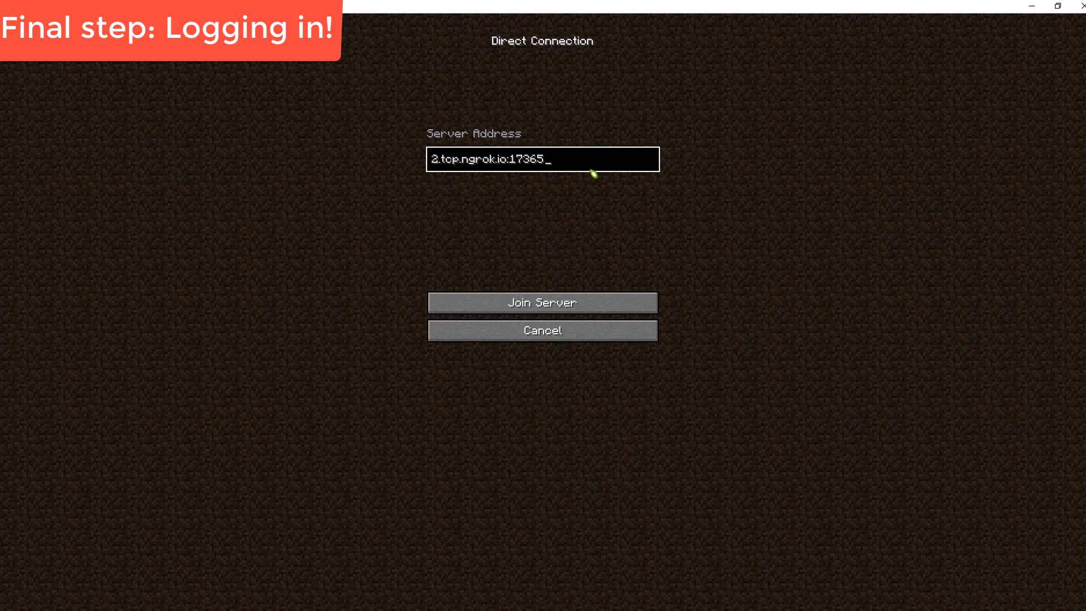
click(571, 308)
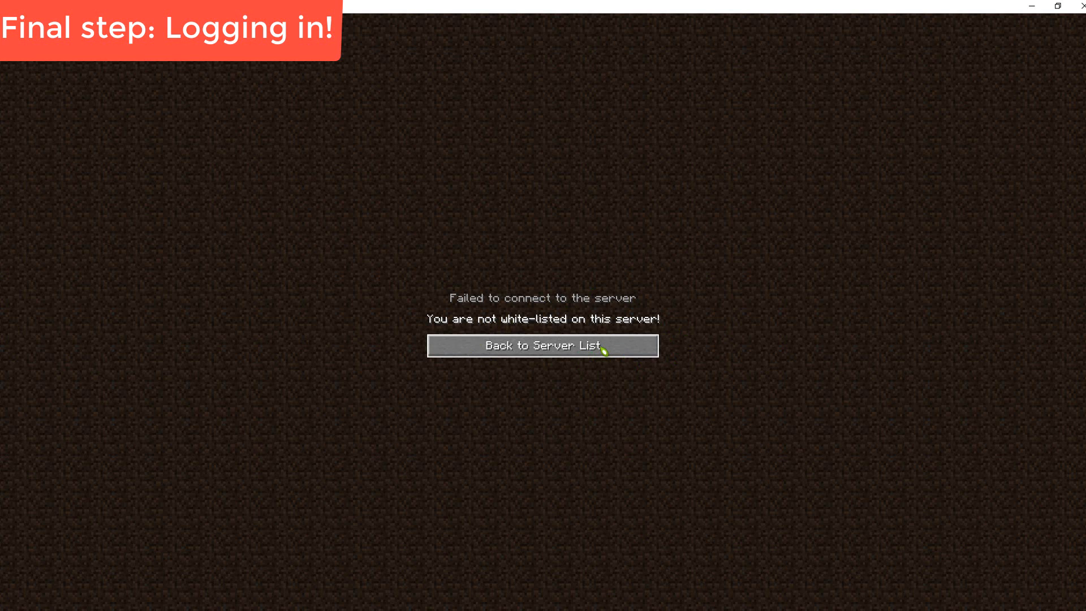
- Switch to the server console and add the player's username to the whitelist with the whitelist add command
key(alt+Tab)
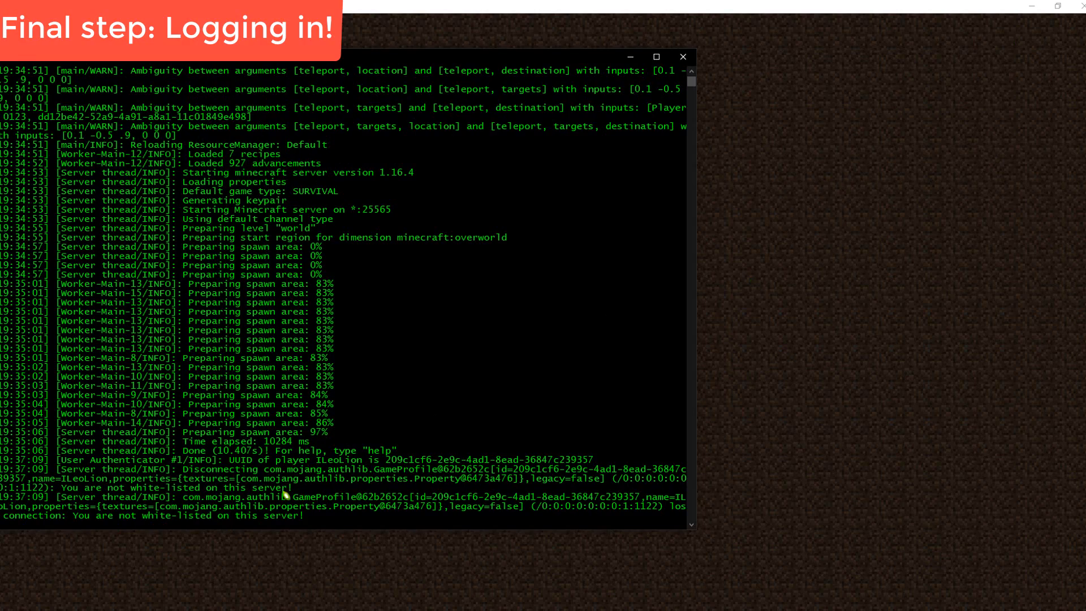
drag(289, 62, 319, 45)
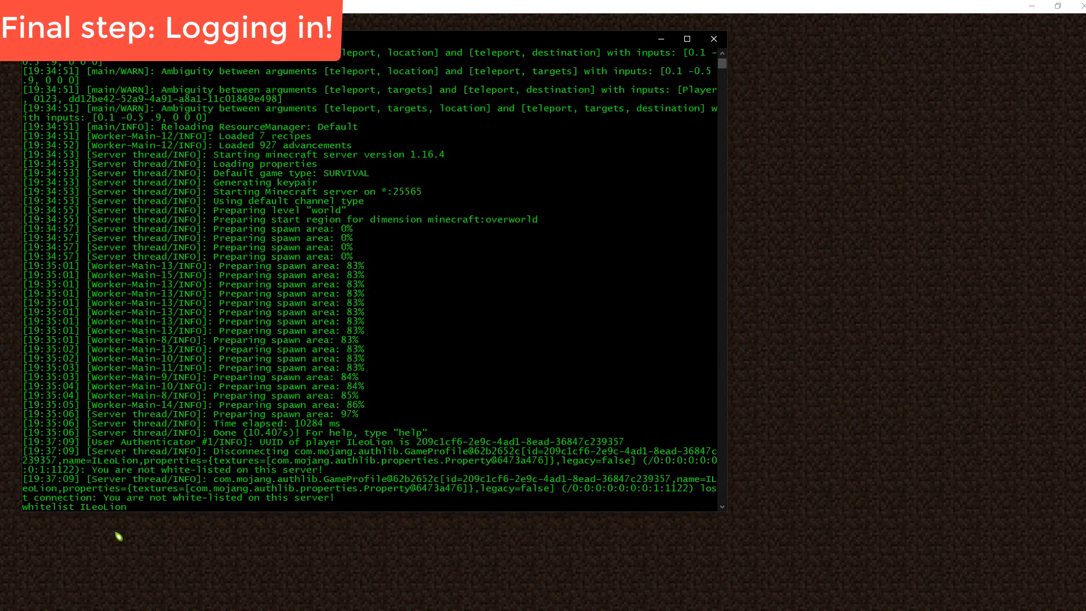
key(Return)
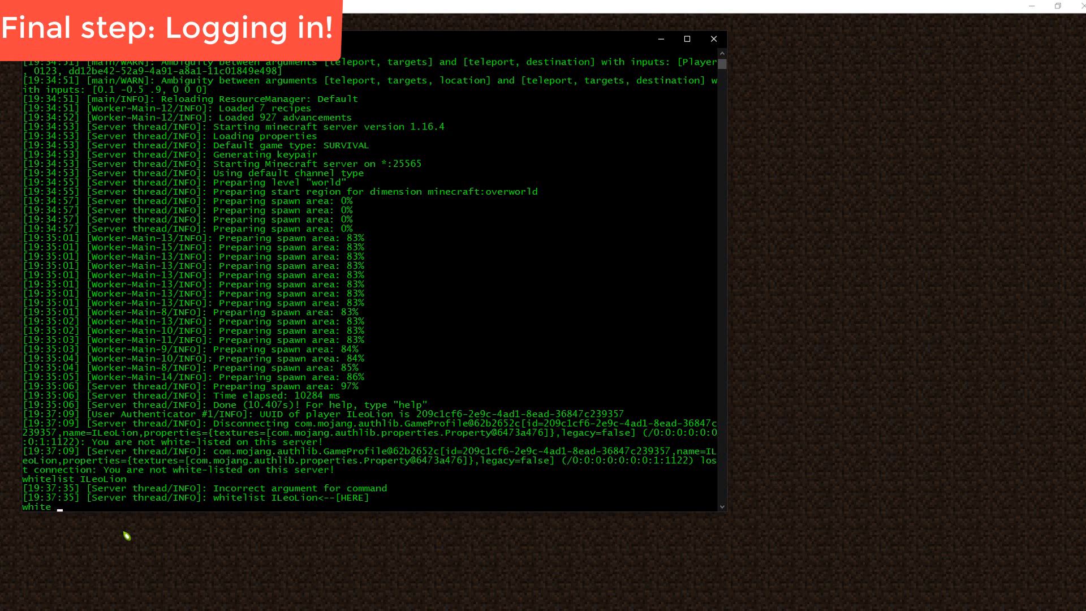
text(whitelist add ILeoLion)
key(Return)
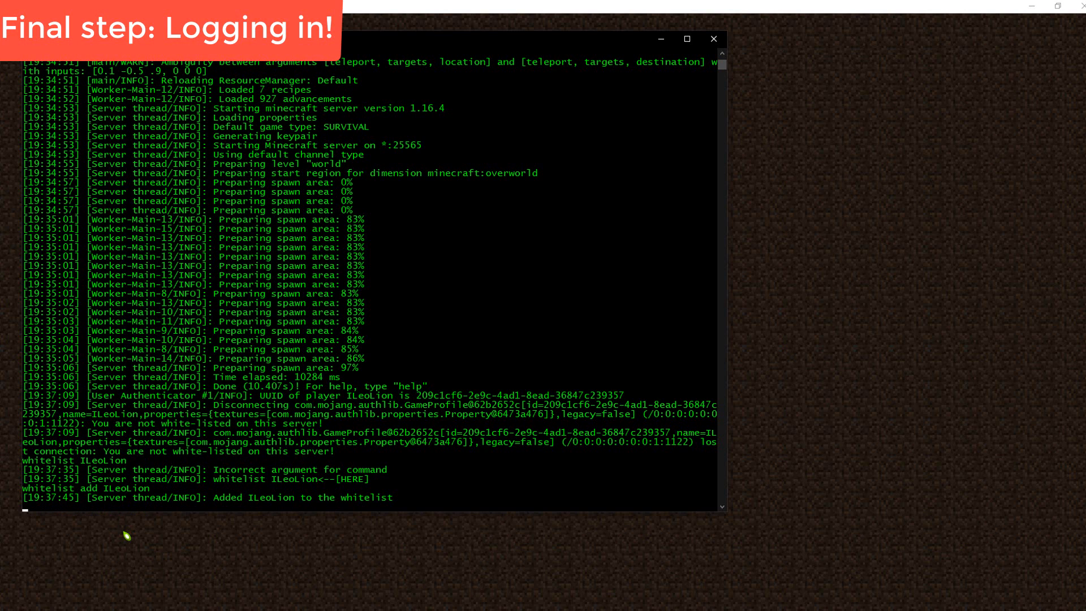
click(858, 396)
click(559, 348)
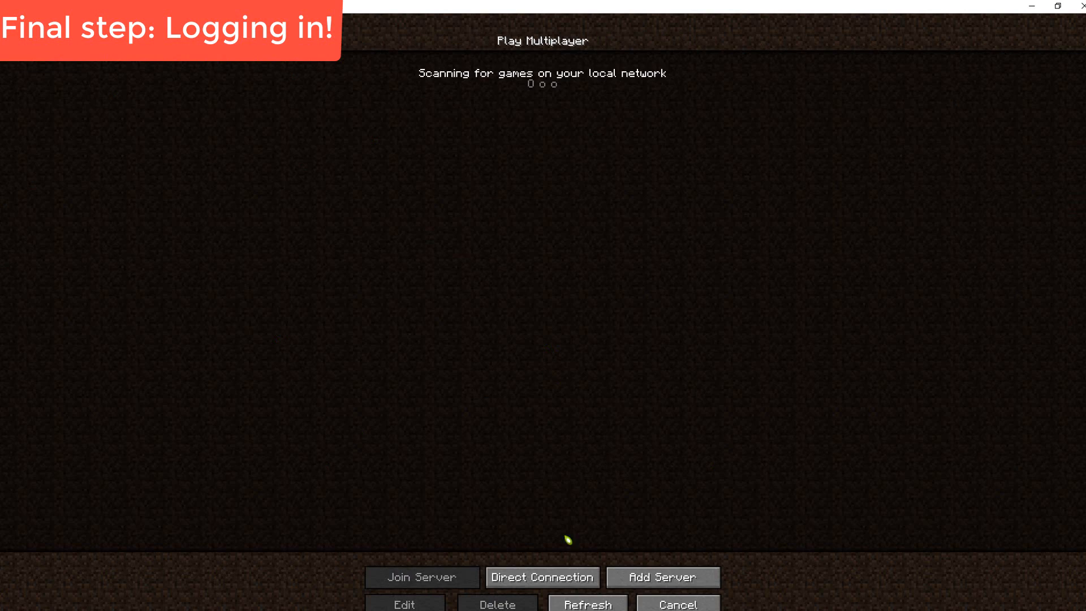
click(567, 582)
click(540, 304)
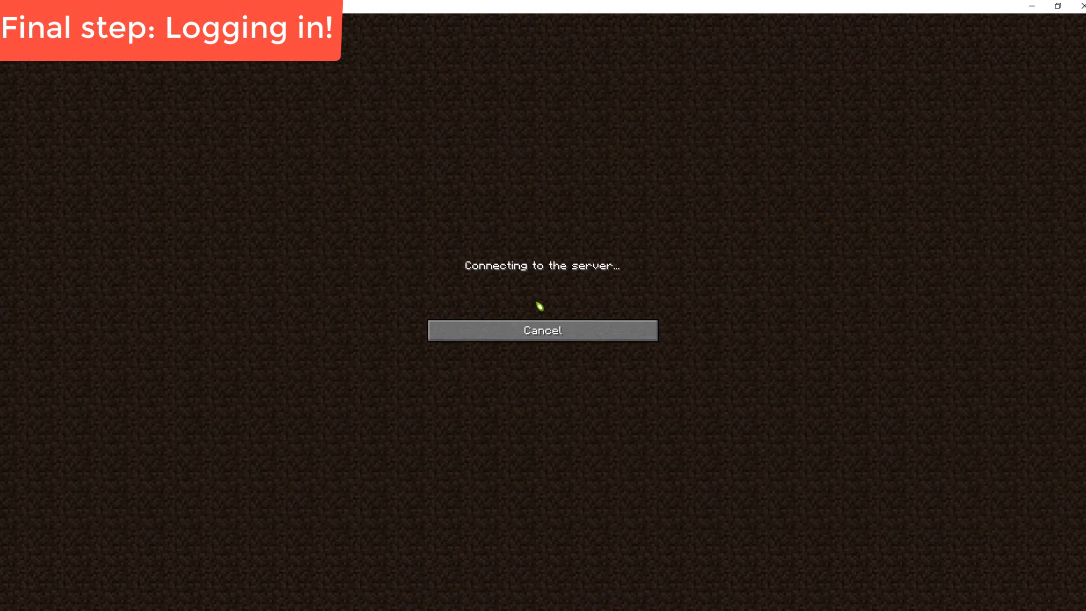